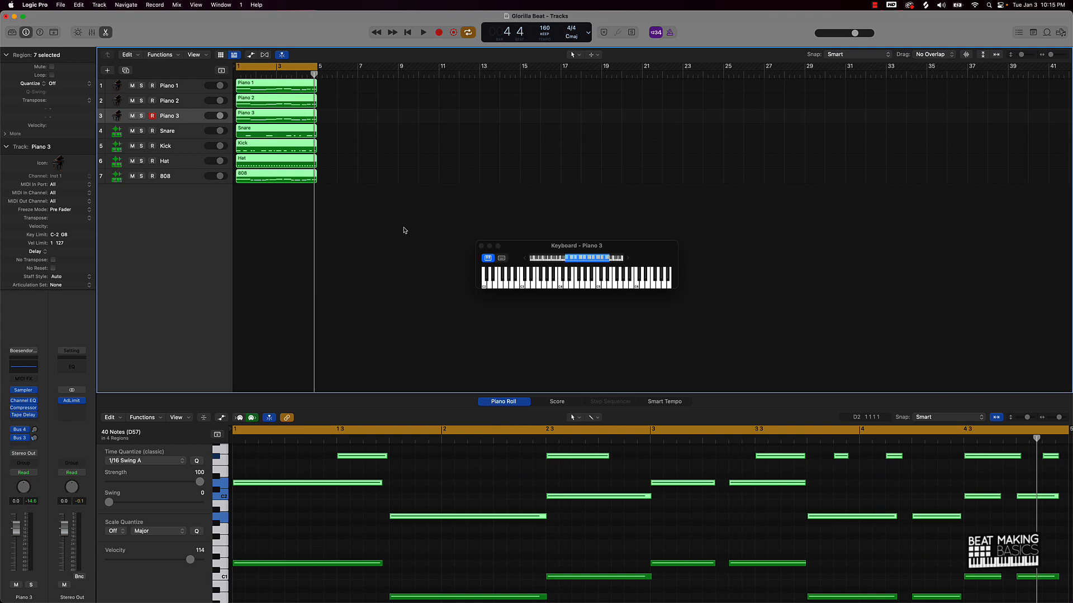
Play back the four-bar loop and stop playback.
{"action": "key", "text": "space"}
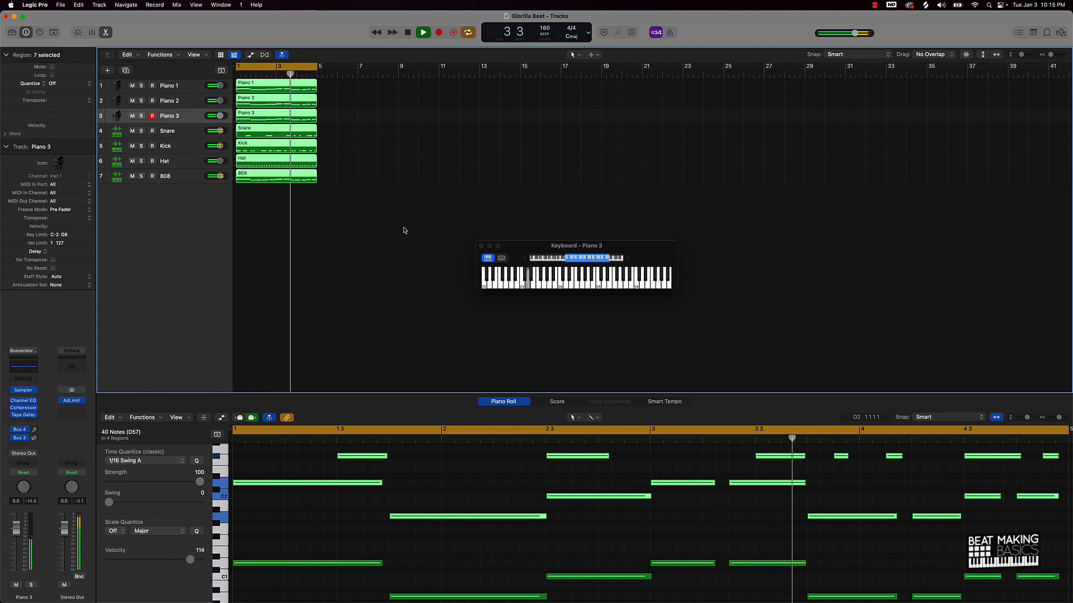
{"action": "key", "text": "space"}
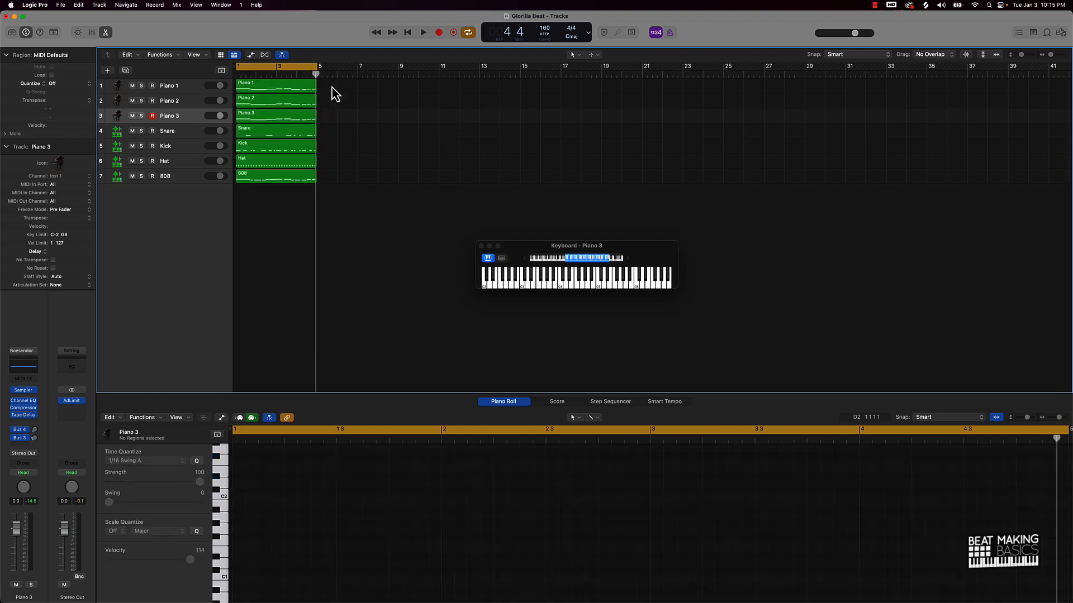
Select all seven four-bar regions and repeat them nine times so the arrangement runs to bar 41.
{"action": "left_click_drag", "start_coordinate": [326, 80], "coordinate": [228, 236]}
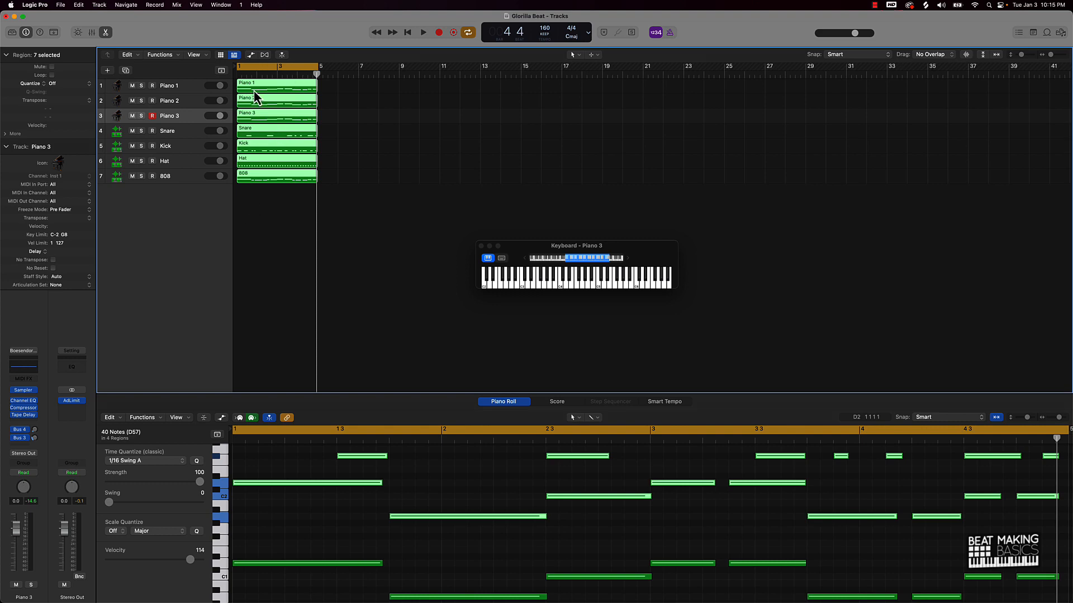
{"action": "key", "text": "super+r"}
{"action": "key", "text": "super+r"}
{"action": "key", "text": "super+r"}
{"action": "key", "text": "super+r"}
{"action": "key", "text": "super+r"}
{"action": "key", "text": "super+r"}
{"action": "key", "text": "super+r"}
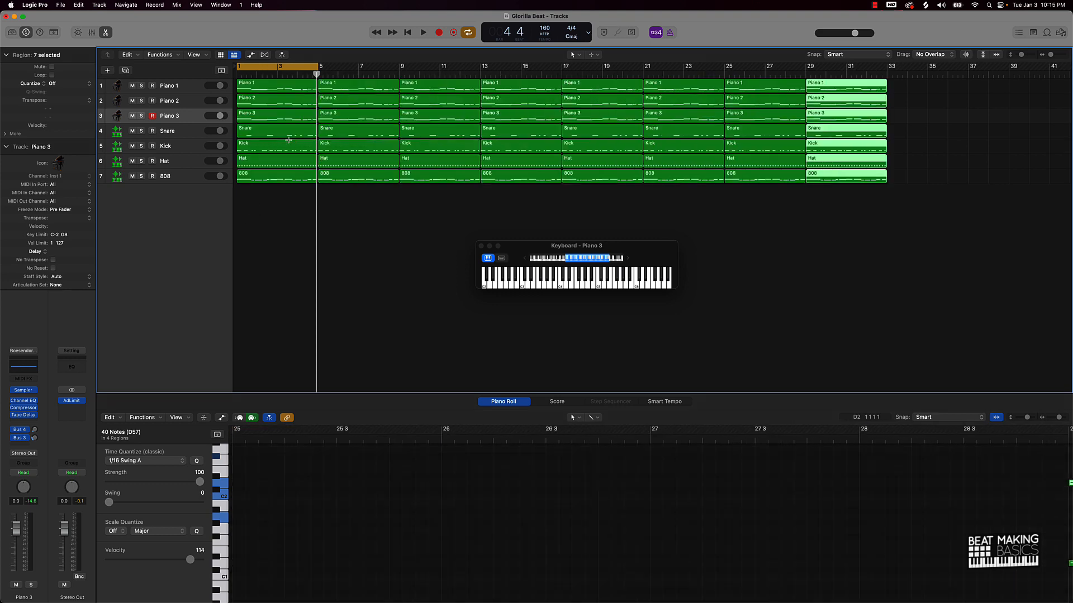
{"action": "key", "text": "super+r"}
{"action": "key", "text": "super+r"}
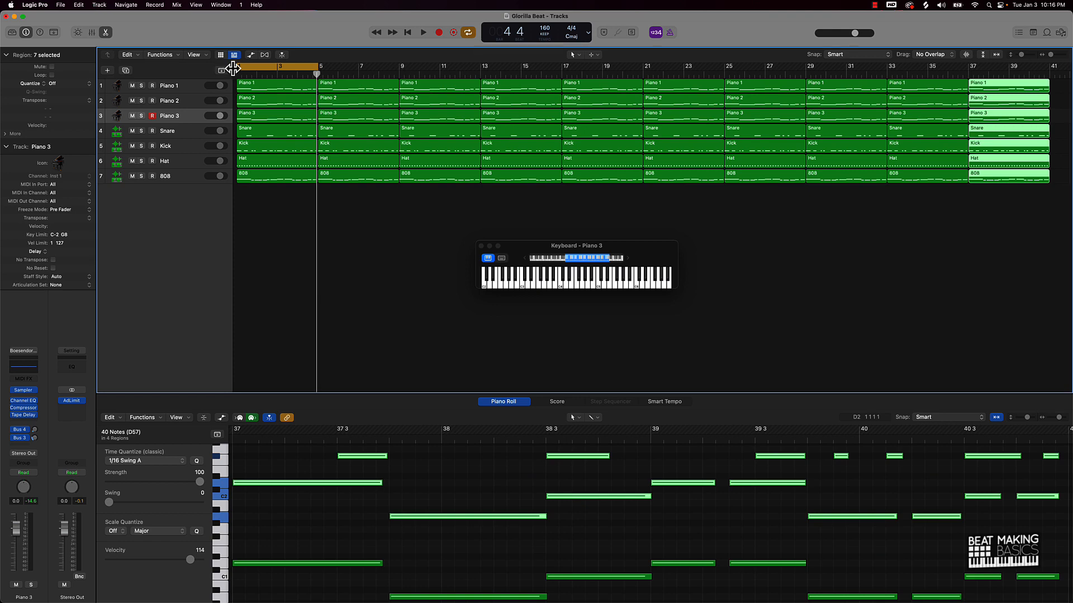
Extend the cycle range to bar 9 and mute the Kick, Hat and 808 regions in bars 1 to 8.
{"action": "left_click_drag", "start_coordinate": [317, 69], "coordinate": [397, 67]}
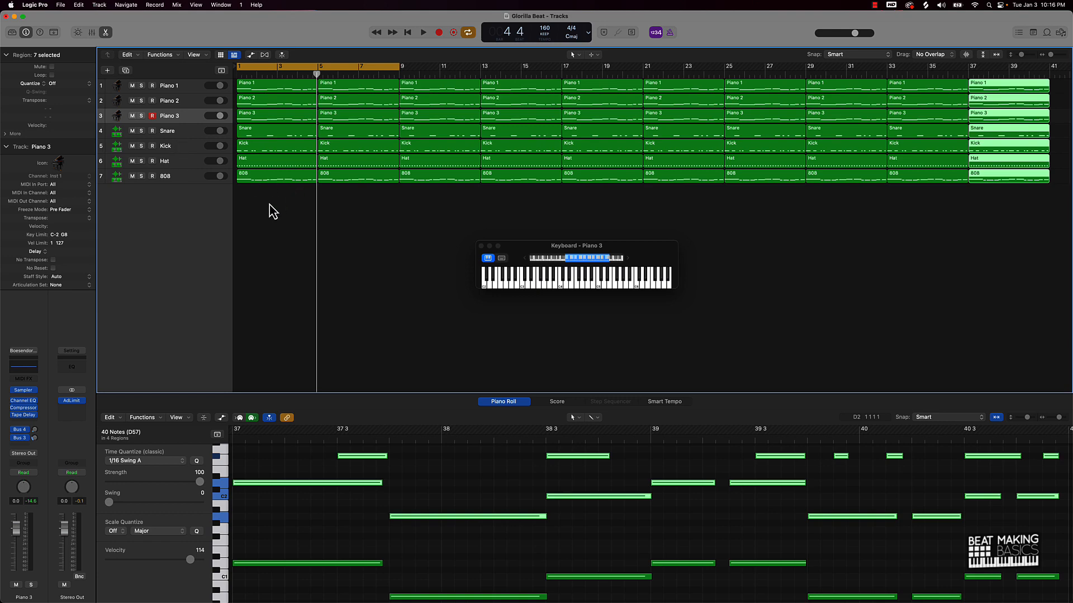
{"action": "left_click_drag", "start_coordinate": [269, 203], "coordinate": [363, 153]}
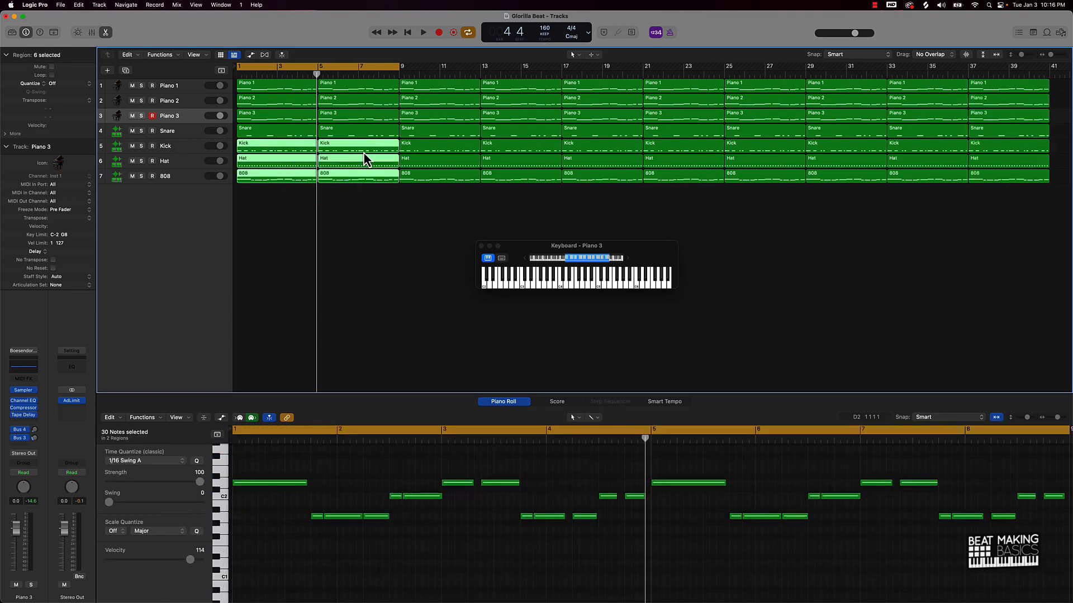
{"action": "key", "text": "ctrl+m"}
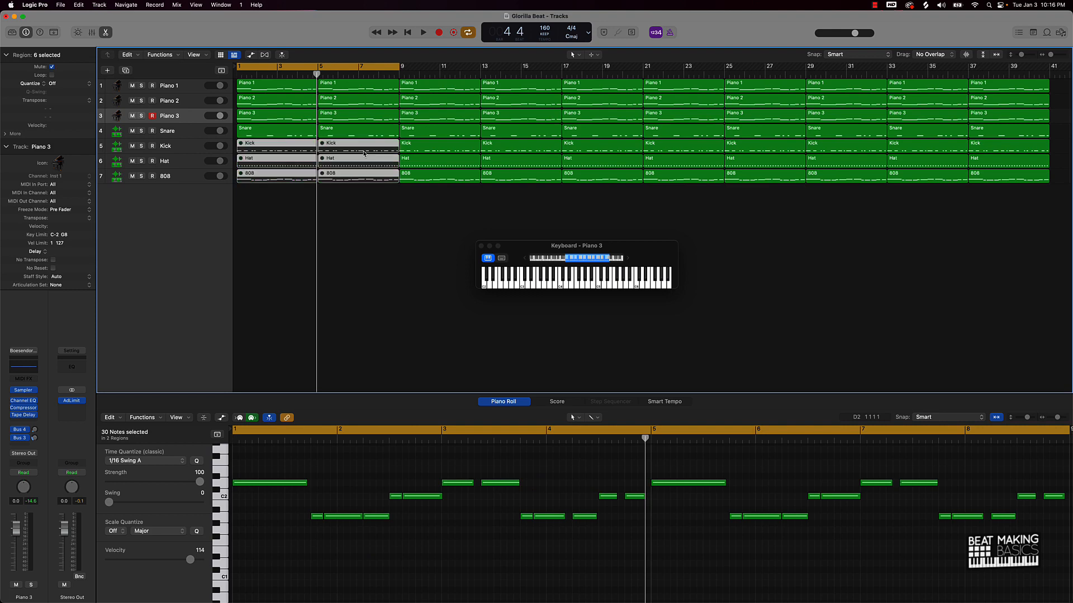
Delete the muted Kick, Hat and 808 regions, undo the deletion, and toggle their mute state off and on.
{"action": "key", "text": "Delete"}
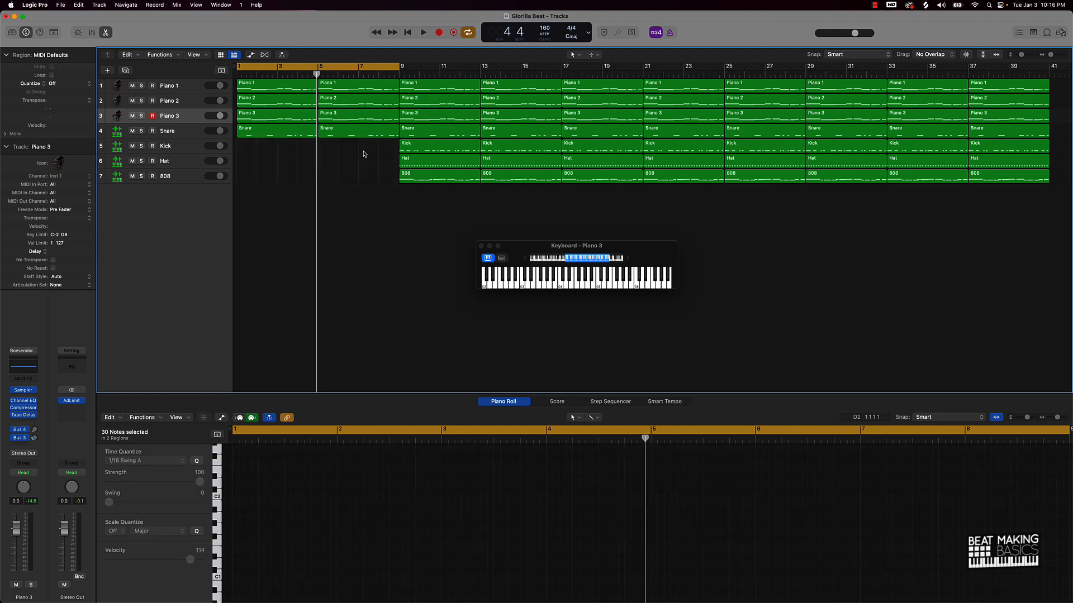
{"action": "key", "text": "super+z"}
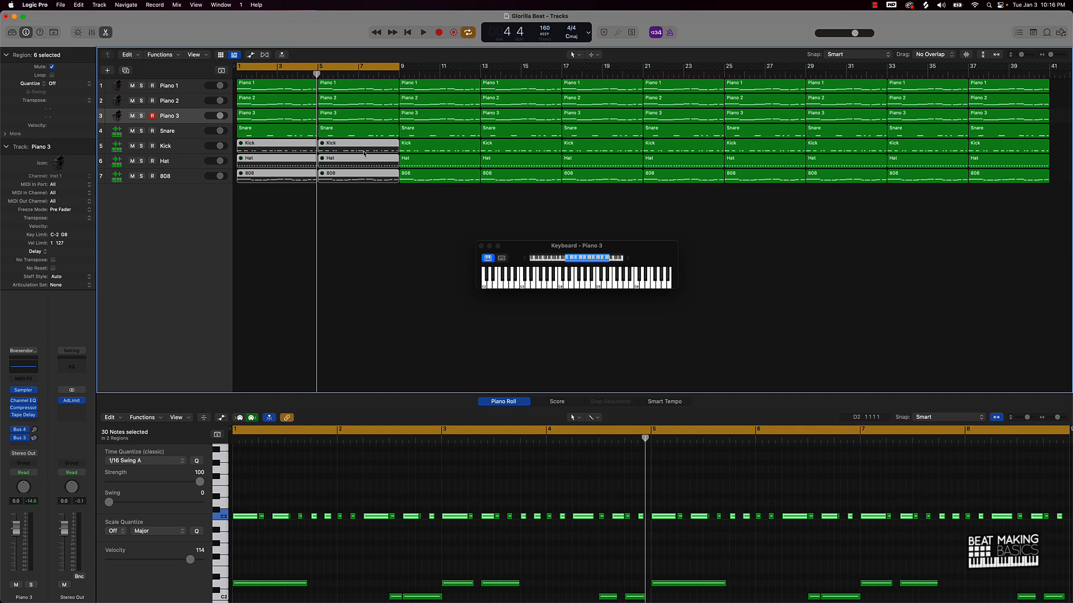
{"action": "key", "text": "ctrl+m"}
{"action": "key", "text": "ctrl+m"}
{"action": "key", "text": "ctrl+m"}
{"action": "key", "text": "ctrl+m"}
{"action": "key", "text": "ctrl+m"}
{"action": "key", "text": "ctrl+m"}
{"action": "left_click", "coordinate": [314, 227]}
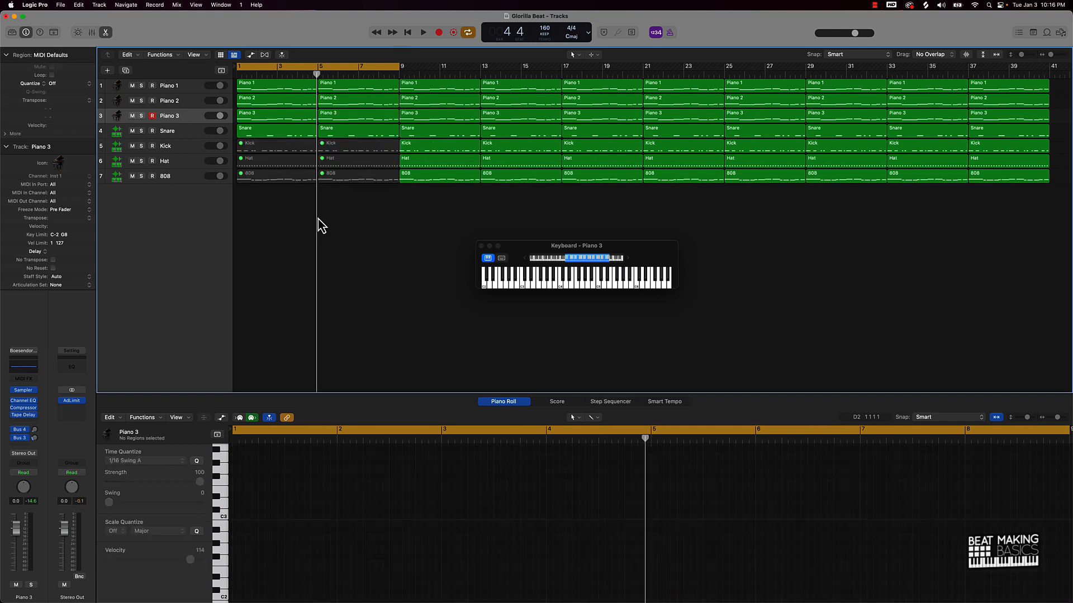
Return the playhead to bar 1 and mute the two Snare regions in bars 1 to 8.
{"action": "key", "text": "Return"}
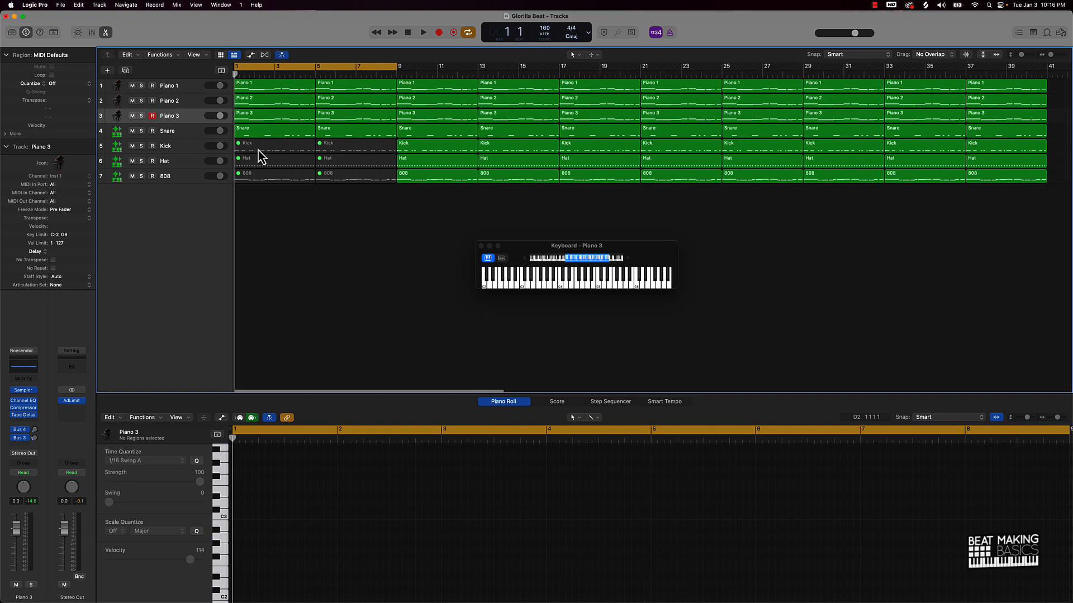
{"action": "left_click", "coordinate": [274, 139]}
{"action": "left_click", "coordinate": [367, 133], "text": "shift"}
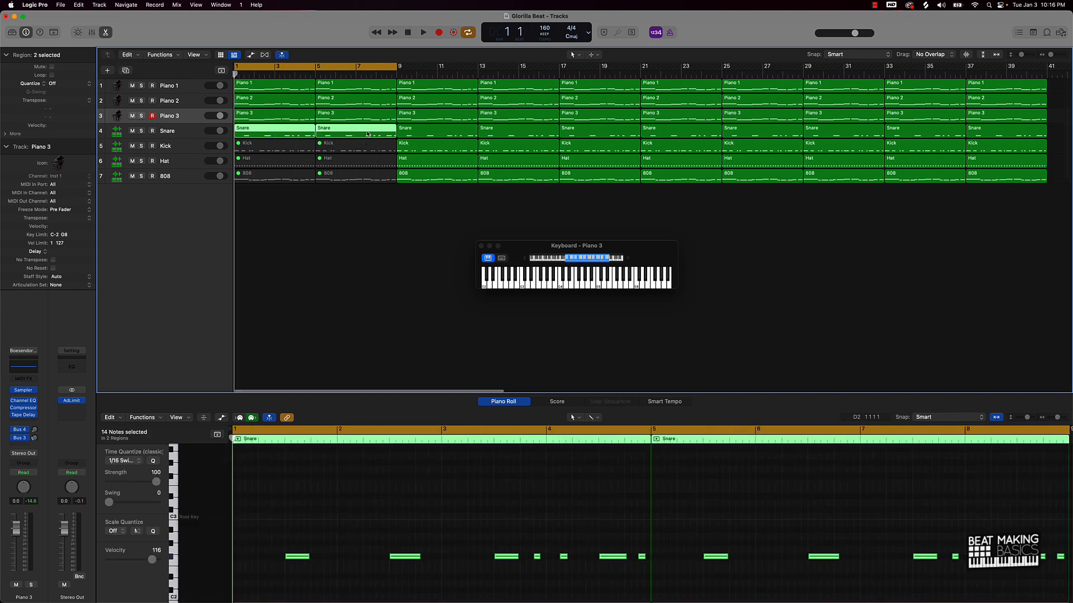
{"action": "key", "text": "ctrl+m"}
{"action": "left_click", "coordinate": [319, 204]}
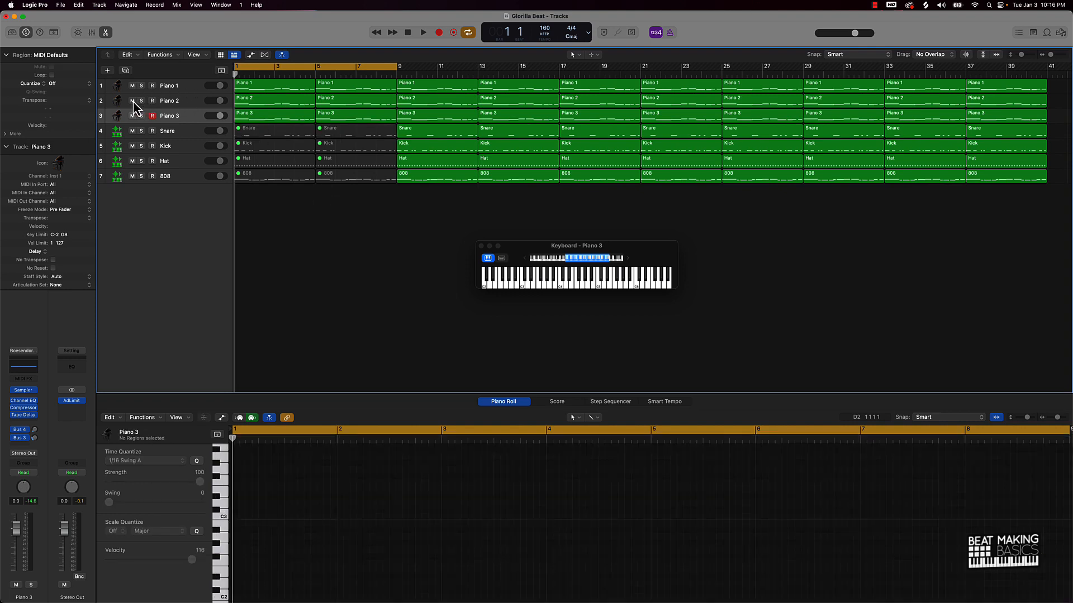
With the Piano 2 and Piano 3 tracks temporarily muted, mute the Piano 2 region at bar 1 and the Piano 3 regions at bars 1 and 5.
{"action": "left_click_drag", "start_coordinate": [133, 102], "coordinate": [133, 116]}
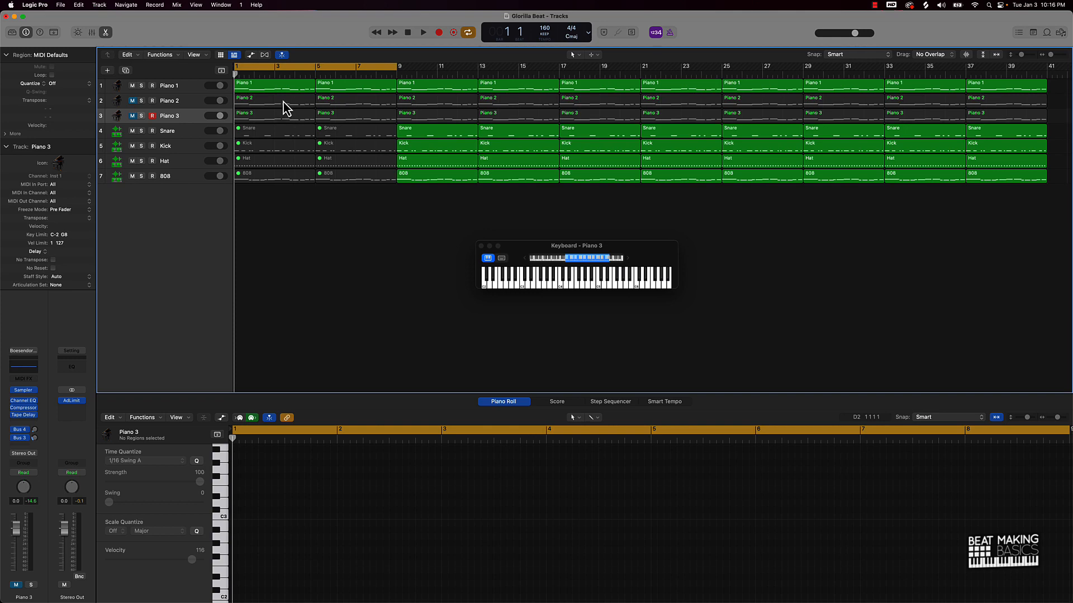
{"action": "left_click_drag", "start_coordinate": [283, 108], "coordinate": [283, 115]}
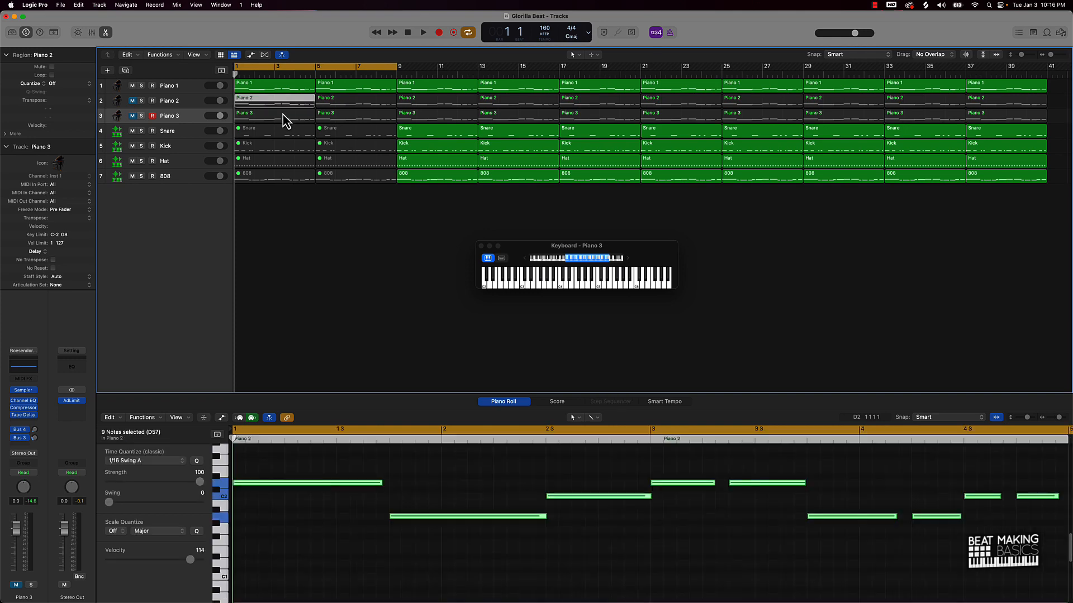
{"action": "left_click", "coordinate": [343, 118], "text": "shift"}
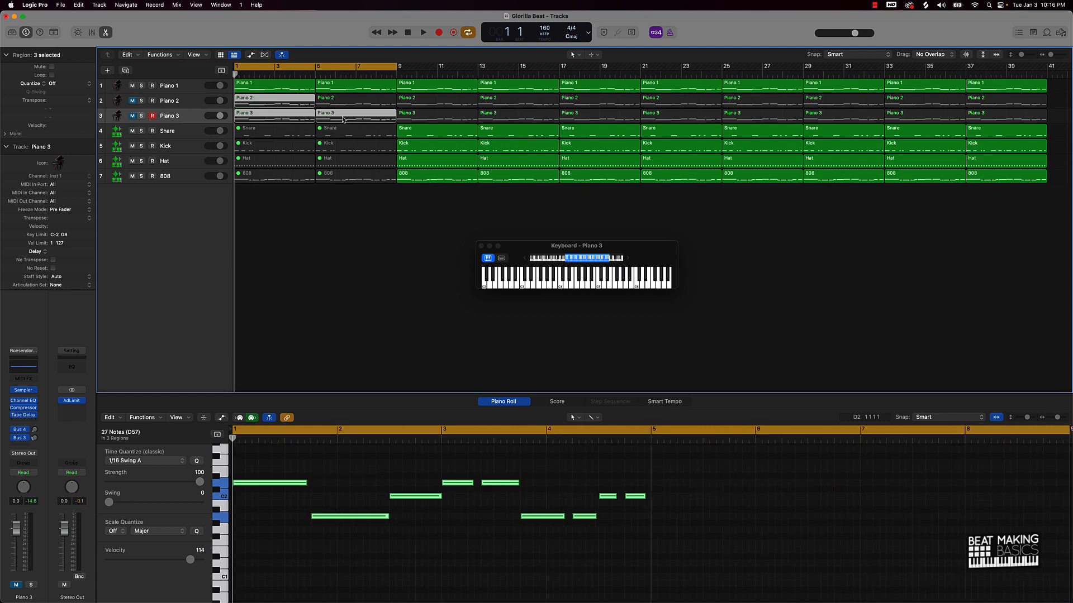
{"action": "key", "text": "ctrl+m"}
{"action": "left_click", "coordinate": [326, 208]}
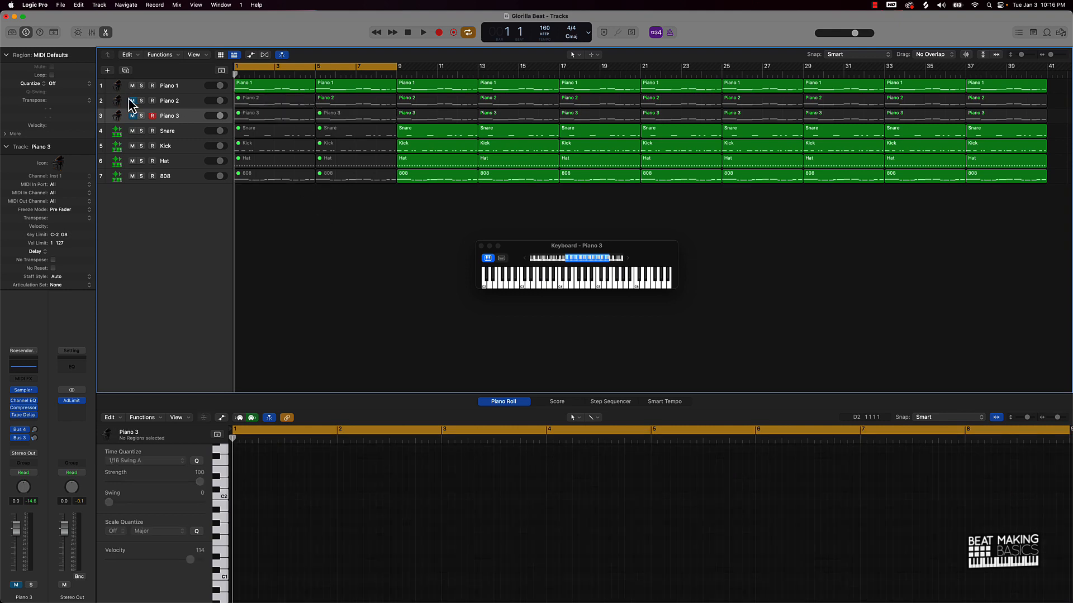
{"action": "left_click_drag", "start_coordinate": [132, 101], "coordinate": [132, 116]}
Play the stripped-down intro from bar 1 and stop around bar 3.
{"action": "key", "text": "space"}
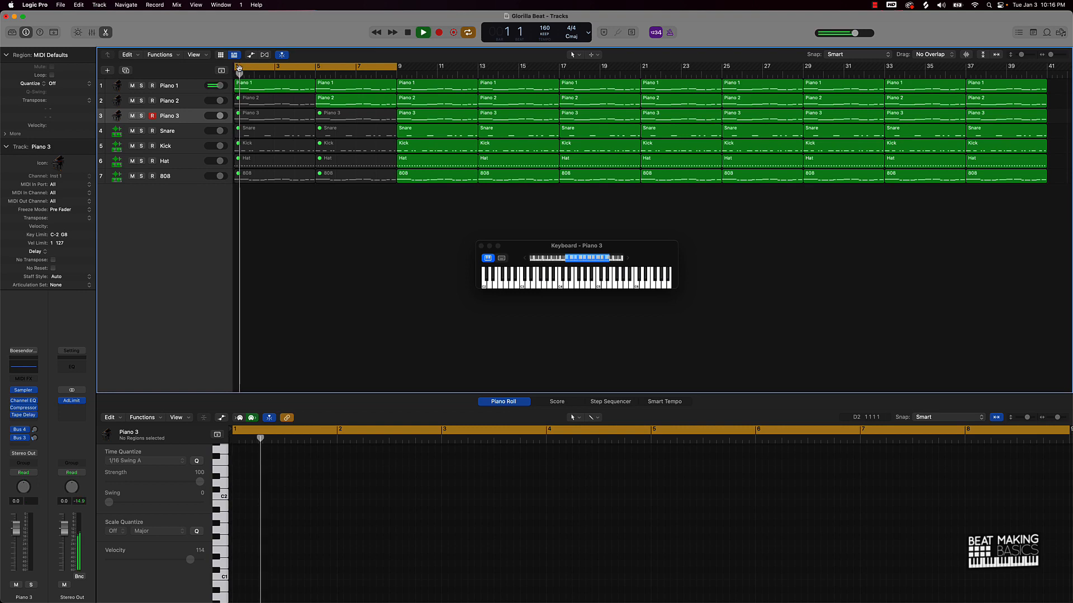
{"action": "scroll", "coordinate": [239, 68], "scroll_direction": "left", "scroll_amount": 1}
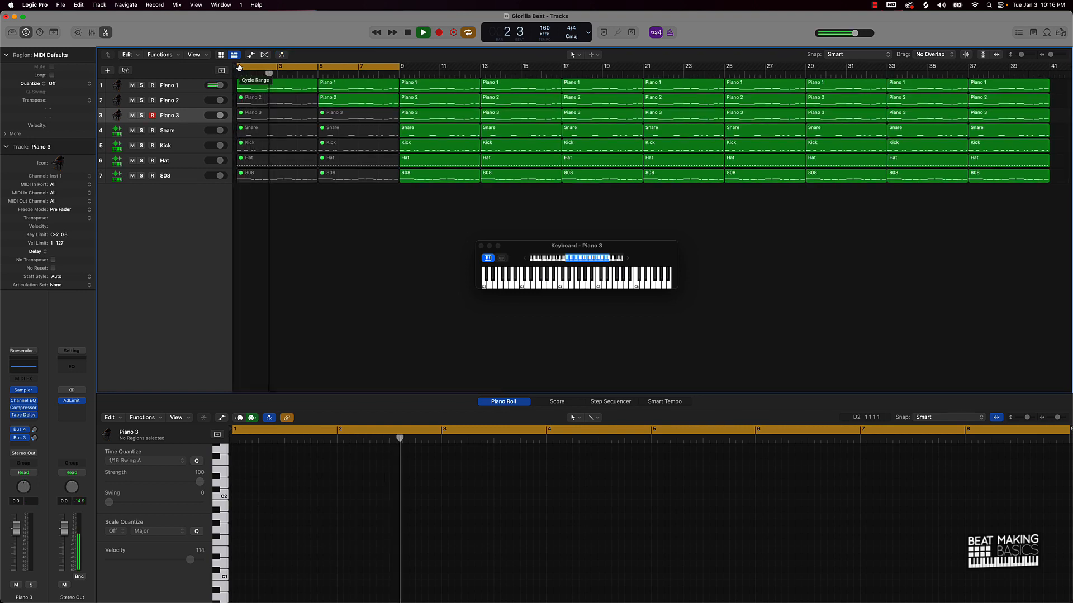
{"action": "key", "text": "space"}
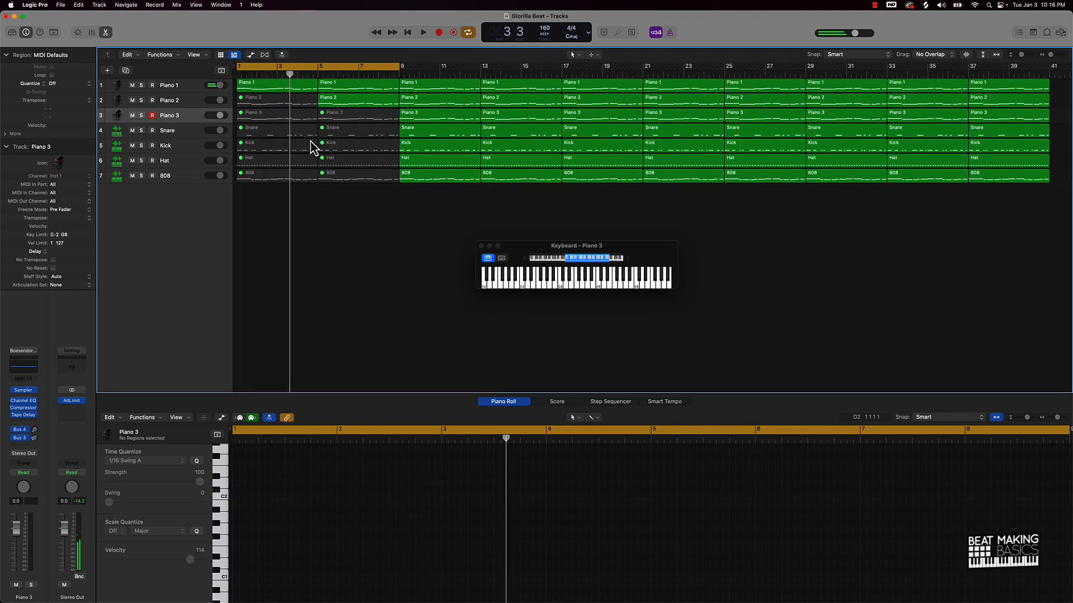
Unmute the Kick and Hat regions in bars 1 to 8 and audition the intro from bar 1.
{"action": "left_click_drag", "start_coordinate": [252, 200], "coordinate": [263, 151]}
{"action": "left_click", "coordinate": [259, 211]}
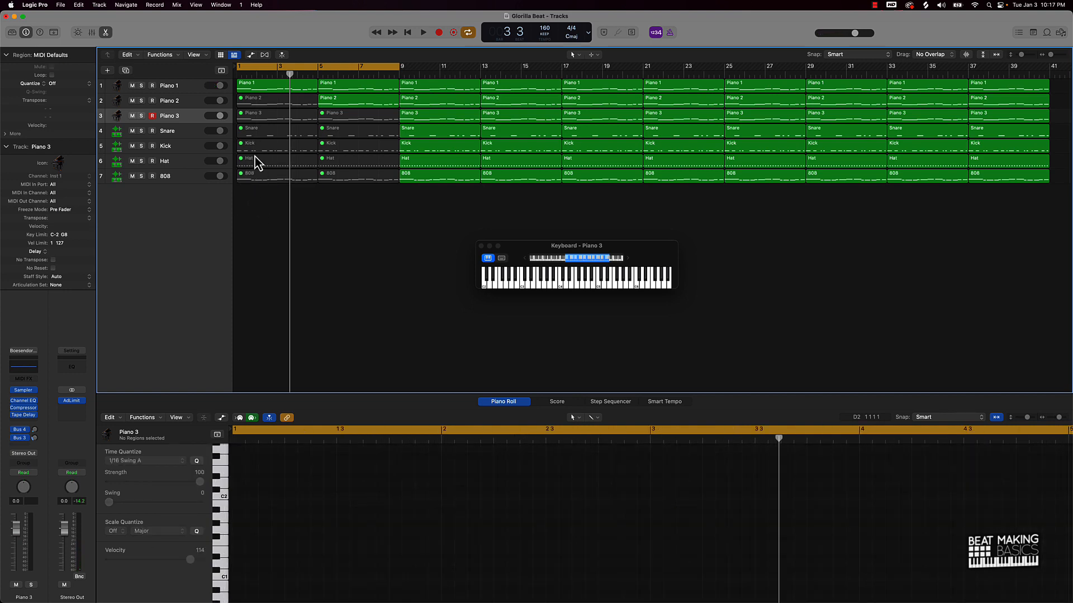
{"action": "left_click_drag", "start_coordinate": [236, 149], "coordinate": [356, 160]}
{"action": "key", "text": "ctrl+m"}
{"action": "key", "text": "space"}
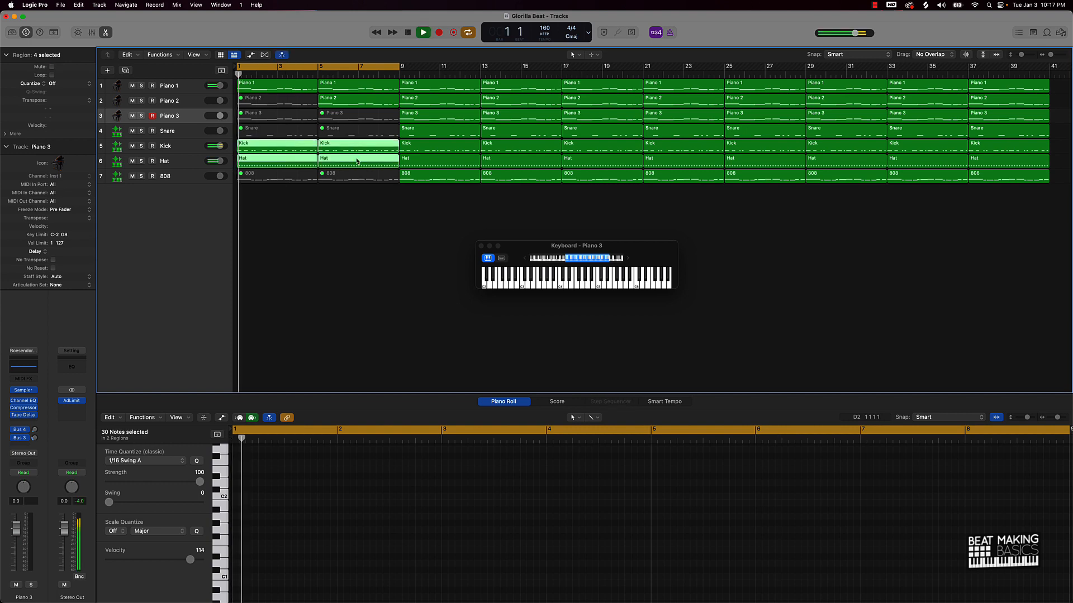
{"action": "key", "text": "space"}
Unmute the two Snare regions in bars 1 to 8 and audition the intro with them.
{"action": "left_click", "coordinate": [259, 134]}
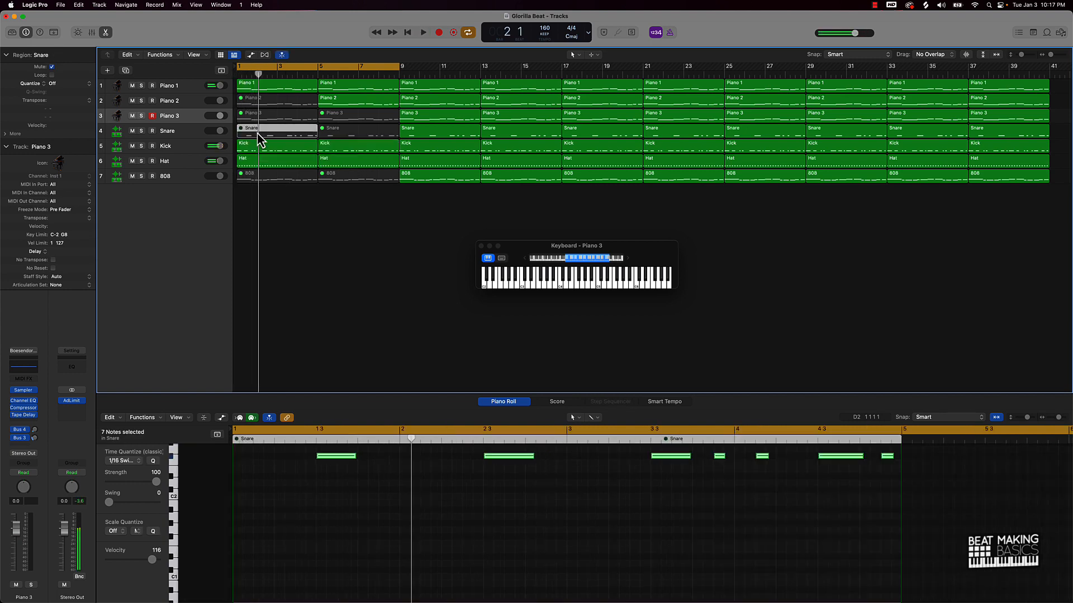
{"action": "left_click", "coordinate": [337, 133], "text": "shift"}
{"action": "key", "text": "ctrl+m"}
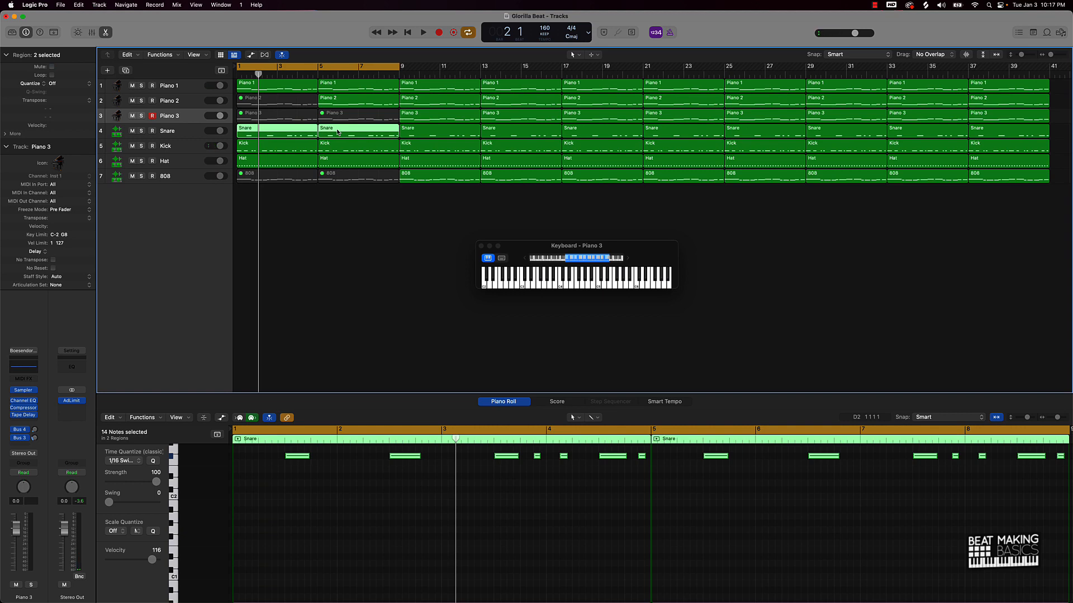
{"action": "key", "text": "space"}
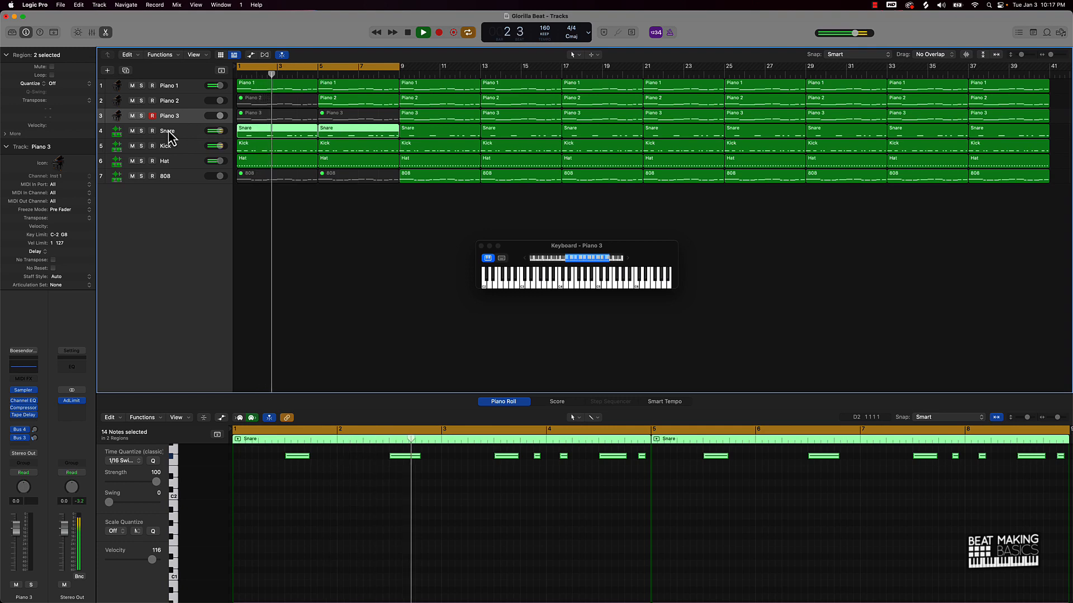
{"action": "key", "text": "space"}
Audition the intro from bar 1 with the Snare and Hat tracks muted, unmute both during playback, and turn off the cycle range.
{"action": "left_click", "coordinate": [132, 130]}
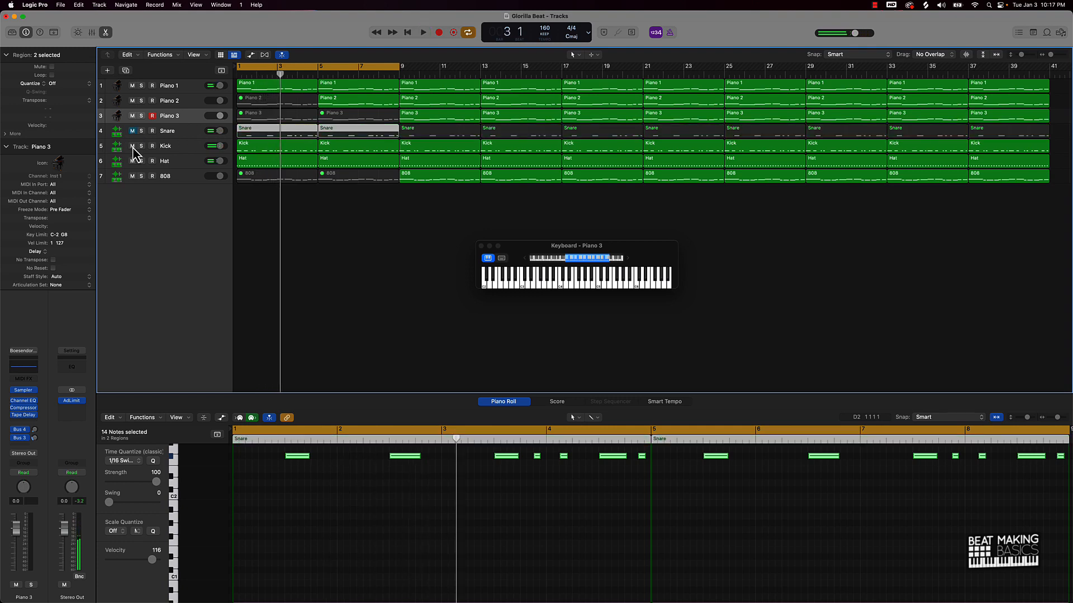
{"action": "left_click", "coordinate": [132, 160]}
{"action": "key", "text": "Return"}
{"action": "key", "text": "space"}
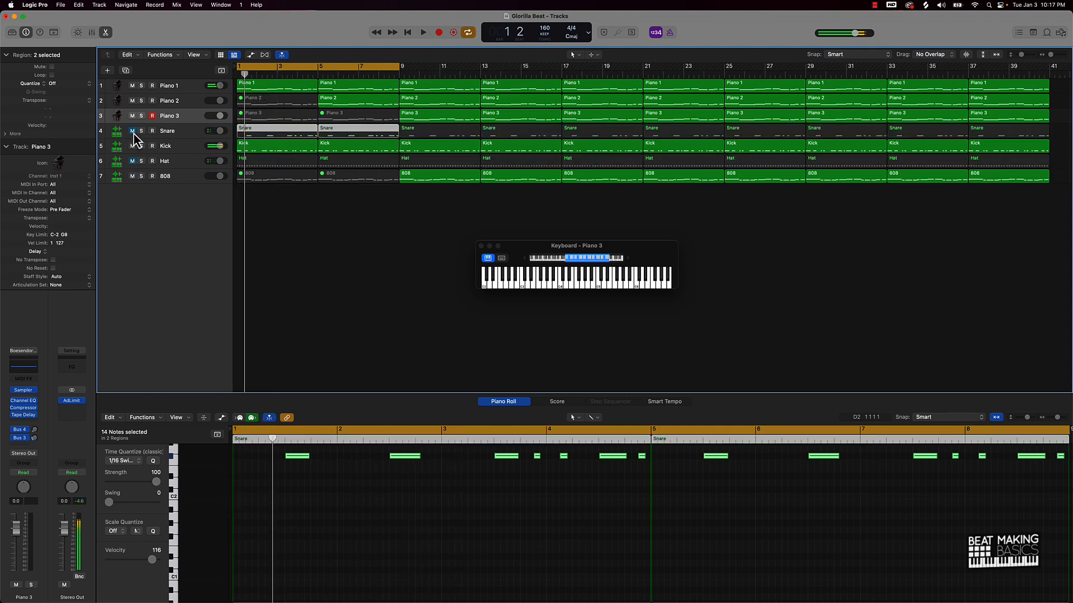
{"action": "left_click", "coordinate": [132, 131]}
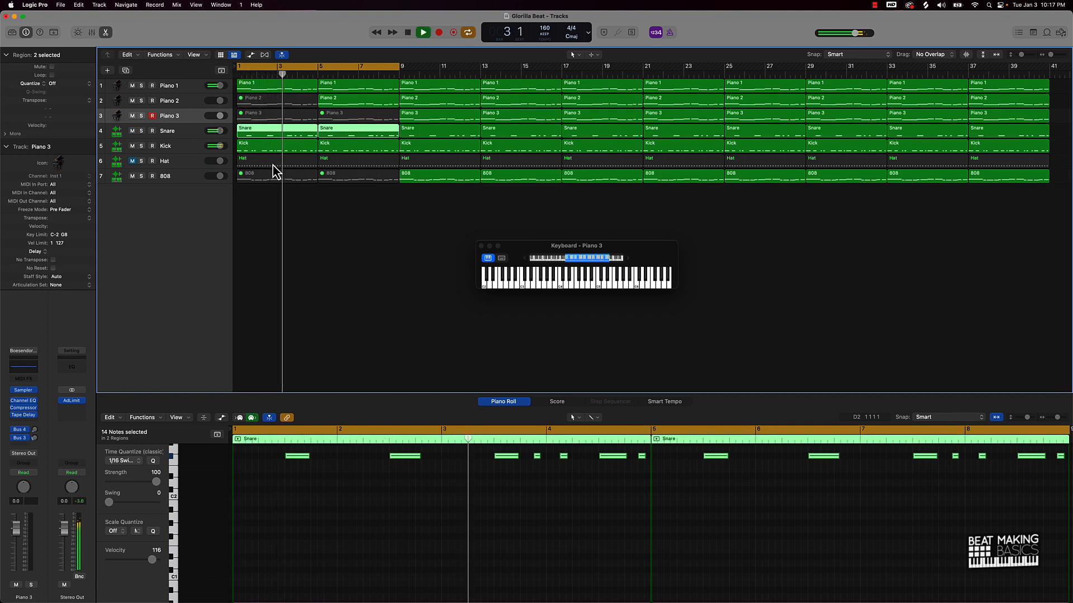
{"action": "left_click", "coordinate": [328, 70]}
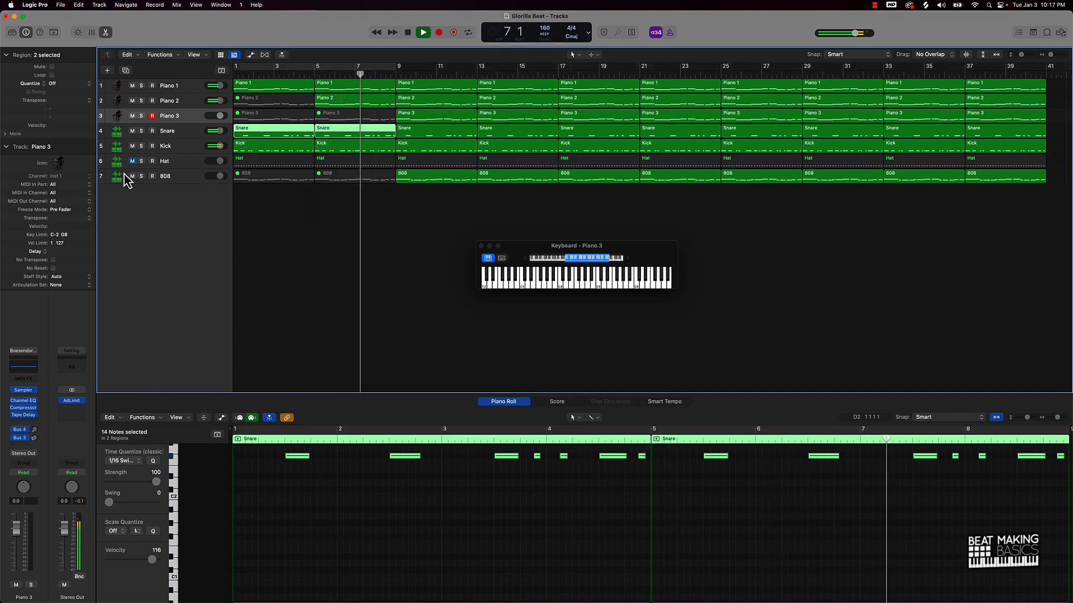
{"action": "left_click", "coordinate": [133, 161]}
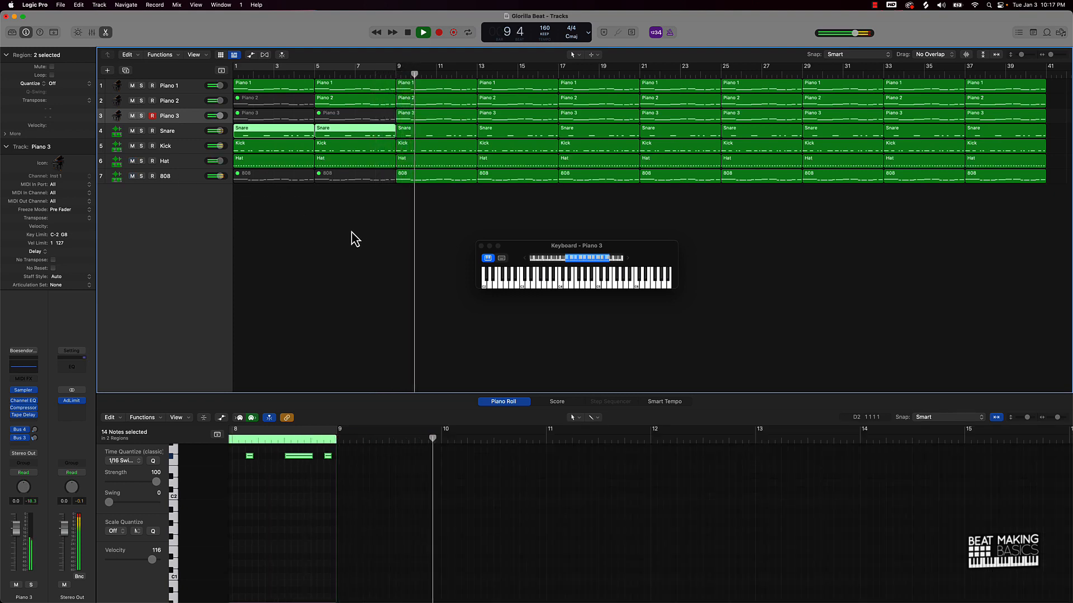
Select only the two Hat regions in bars 1 to 8 and mute them.
{"action": "scroll", "coordinate": [352, 234], "scroll_direction": "right", "scroll_amount": 1}
{"action": "scroll", "coordinate": [310, 190], "scroll_direction": "left", "scroll_amount": 2}
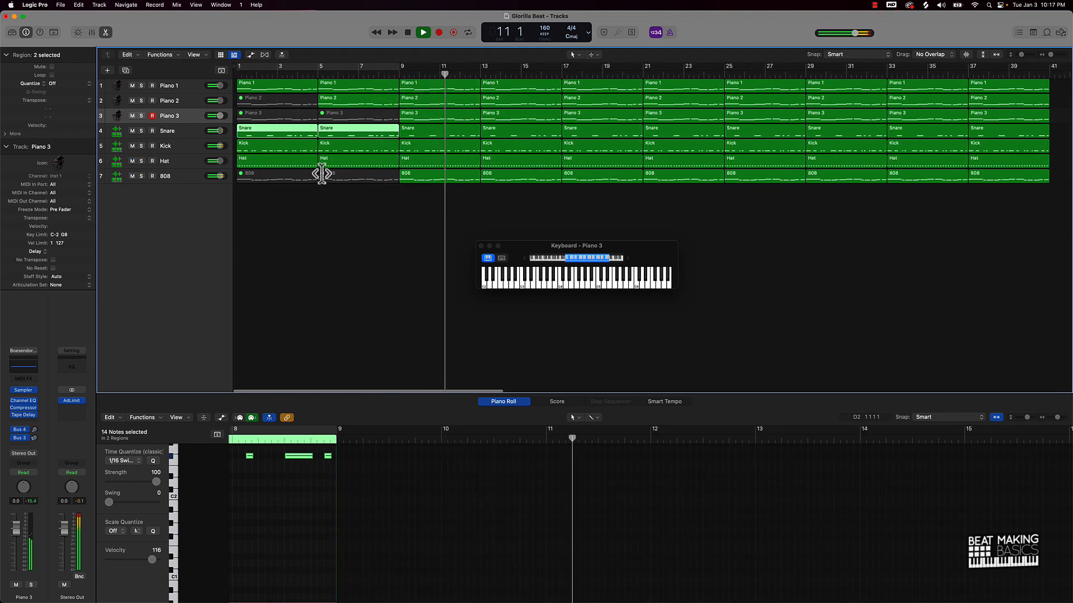
{"action": "left_click", "coordinate": [300, 160], "text": "shift"}
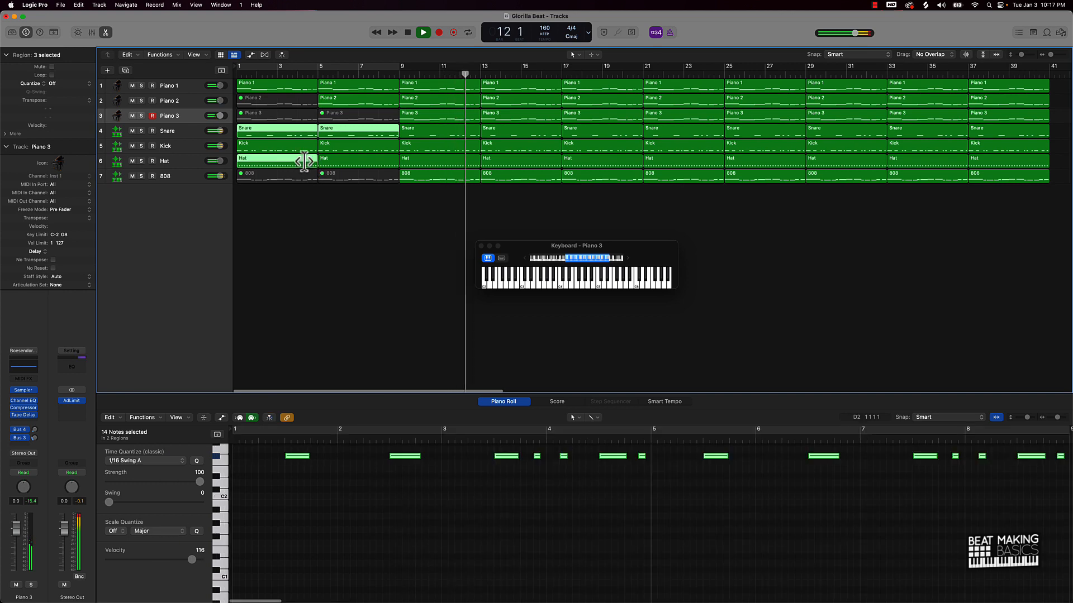
{"action": "left_click", "coordinate": [353, 218]}
{"action": "left_click", "coordinate": [338, 162]}
{"action": "left_click", "coordinate": [290, 160], "text": "shift"}
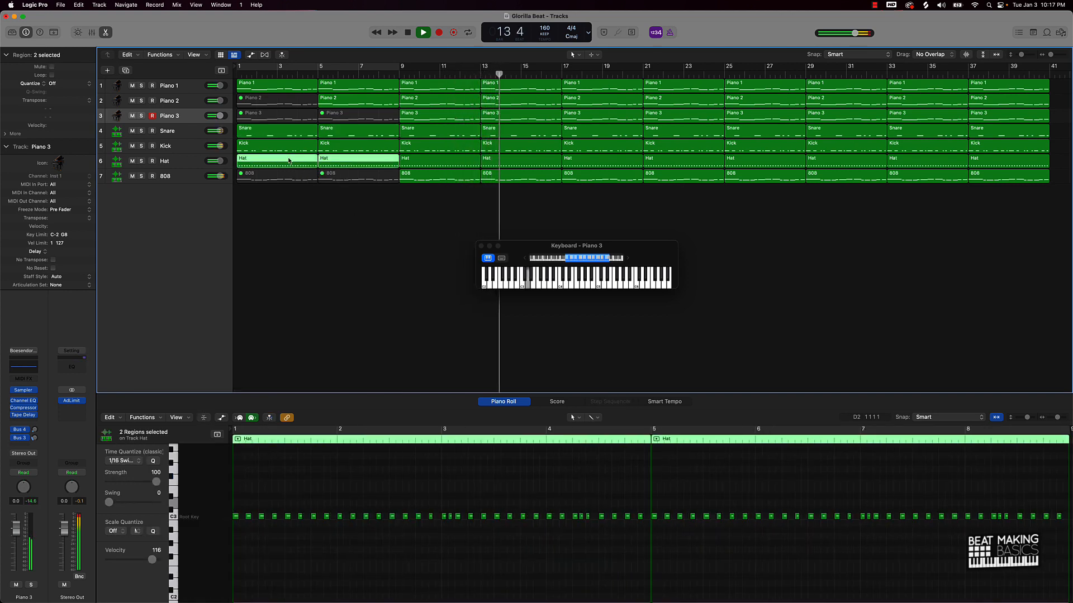
{"action": "key", "text": "ctrl+m"}
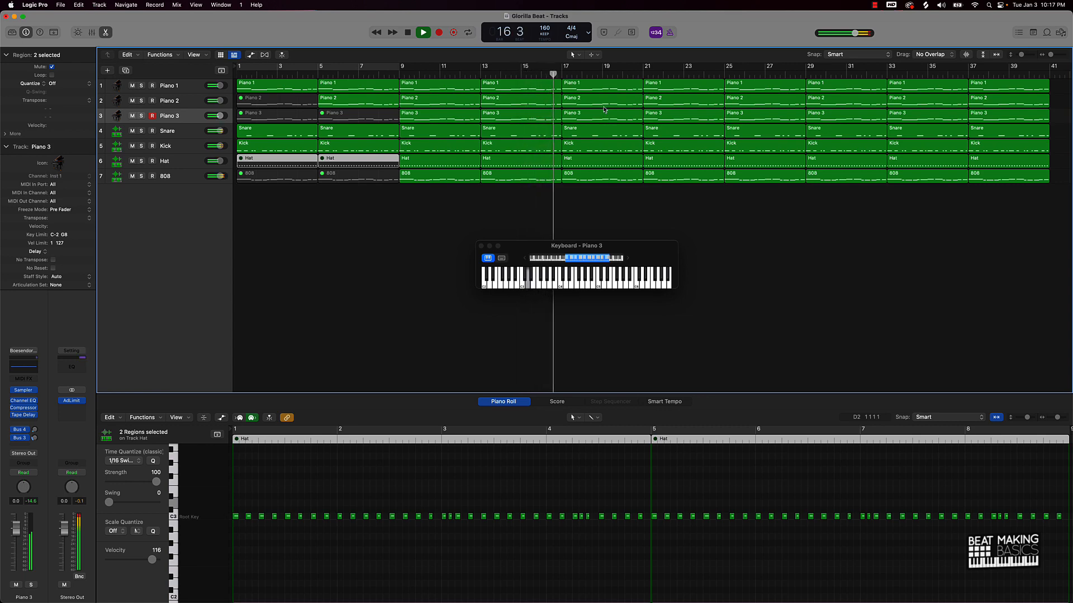
Stop playback, return the playhead to bar 1, and unmute the two Hat regions in bars 1 to 8.
{"action": "key", "text": "space"}
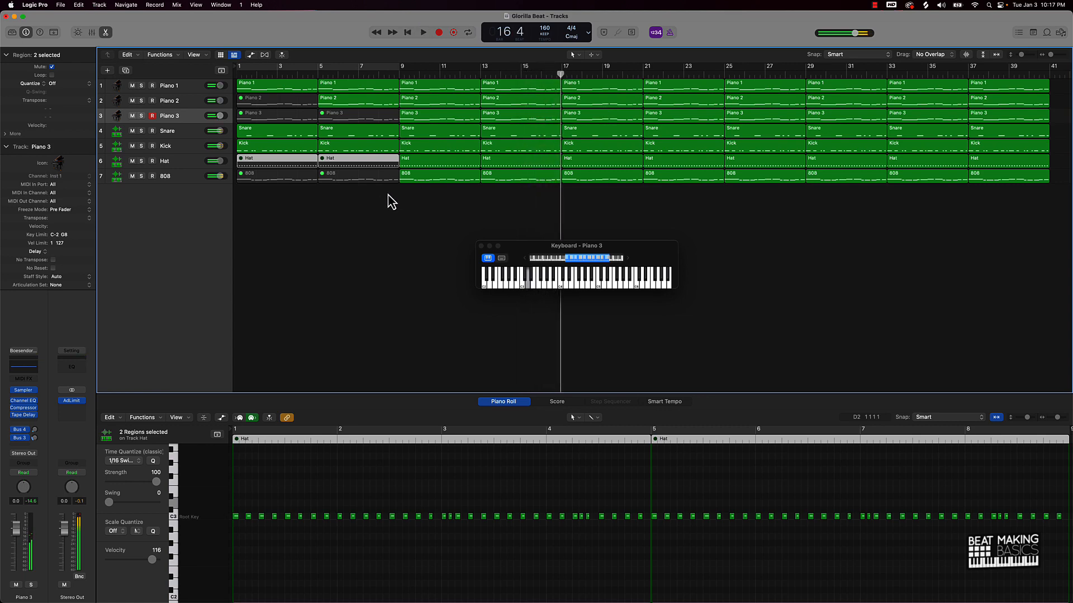
{"action": "left_click", "coordinate": [285, 227]}
{"action": "key", "text": "Return"}
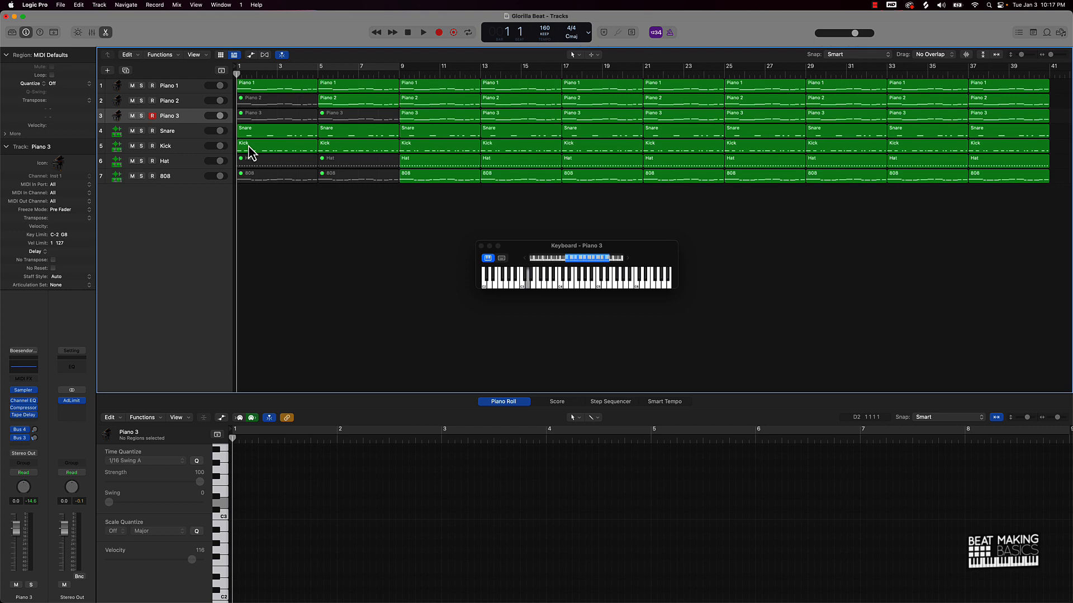
{"action": "left_click", "coordinate": [259, 160]}
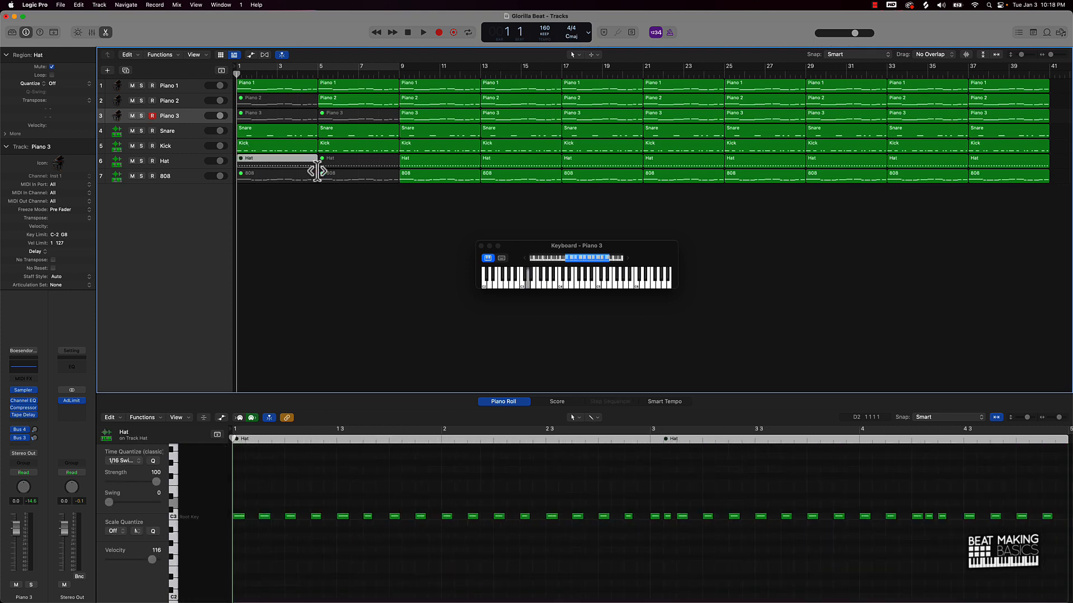
{"action": "left_click", "coordinate": [352, 164], "text": "shift"}
{"action": "key", "text": "ctrl+m"}
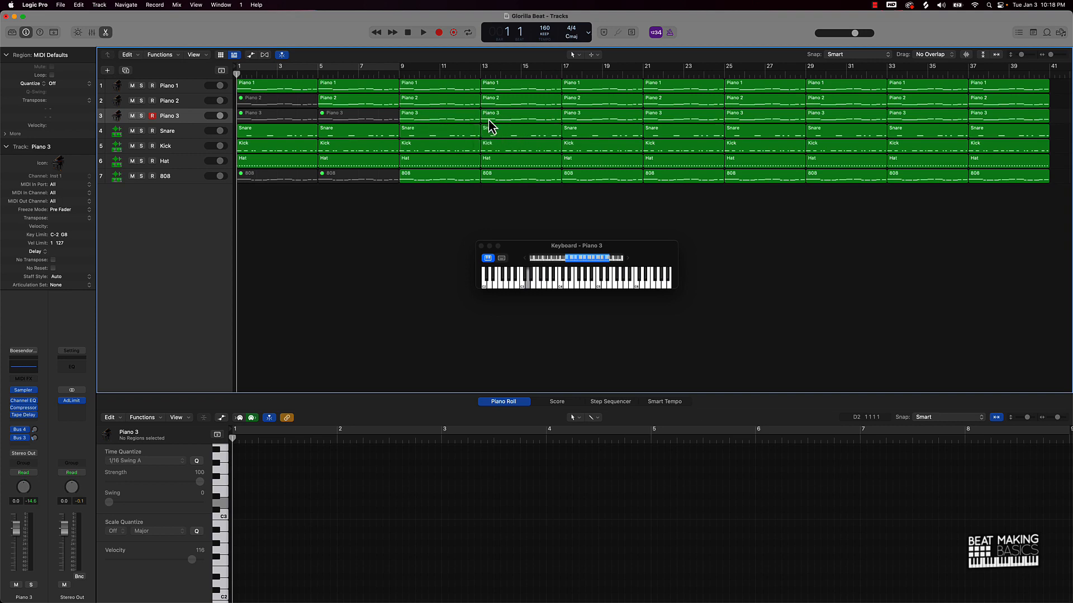
Select all regions on every track in bars 1 to 8 and show the toolbar.
{"action": "scroll", "coordinate": [581, 124], "scroll_direction": "right", "scroll_amount": 5}
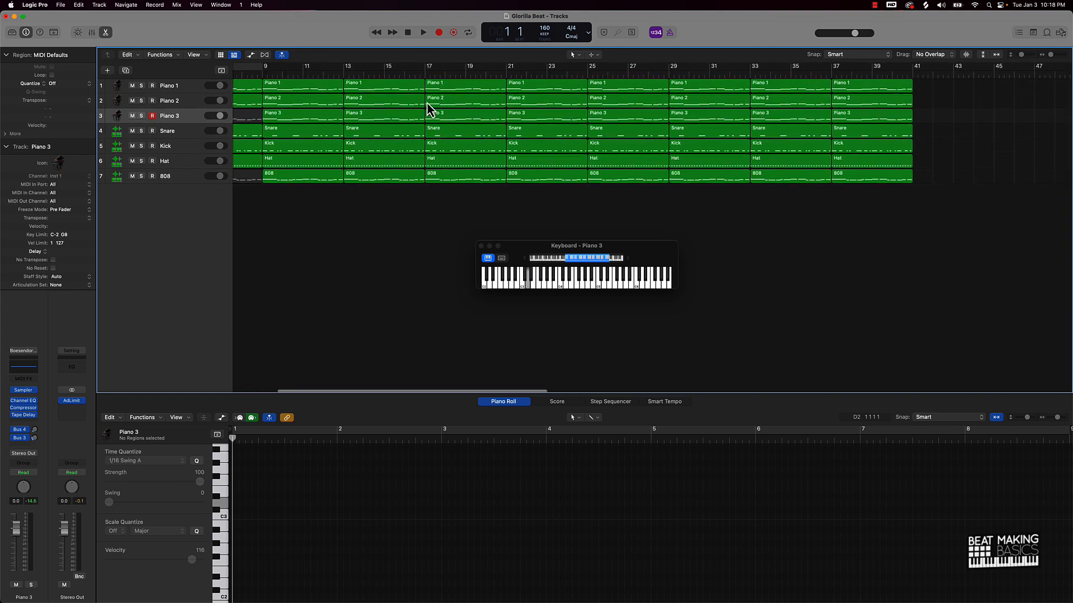
{"action": "scroll", "coordinate": [429, 105], "scroll_direction": "left", "scroll_amount": 2}
{"action": "scroll", "coordinate": [433, 102], "scroll_direction": "down", "scroll_amount": 5}
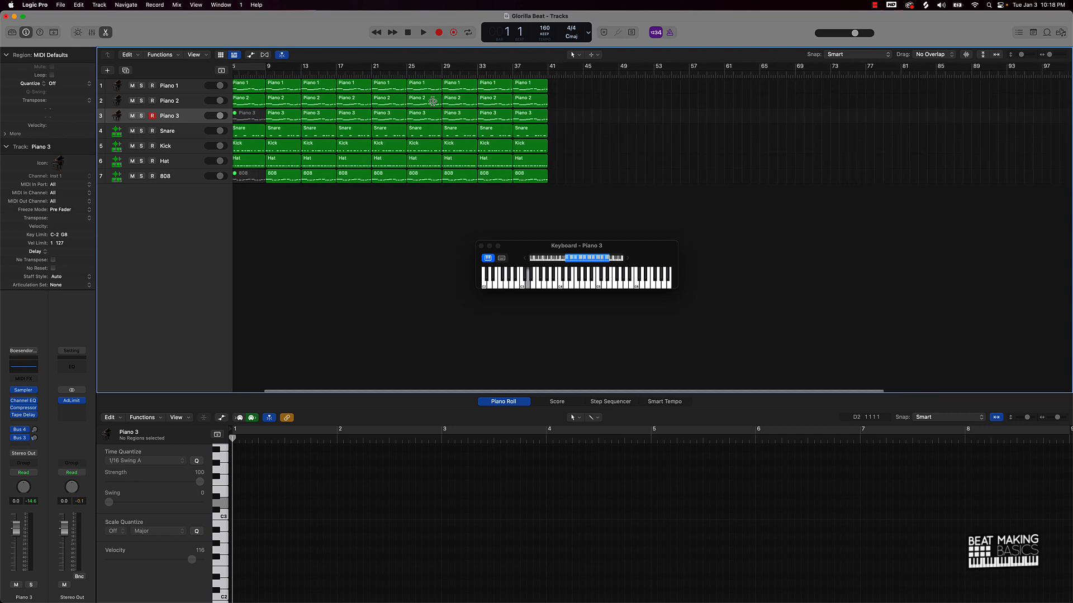
{"action": "scroll", "coordinate": [432, 101], "scroll_direction": "up", "scroll_amount": 3}
{"action": "scroll", "coordinate": [436, 105], "scroll_direction": "left", "scroll_amount": 4}
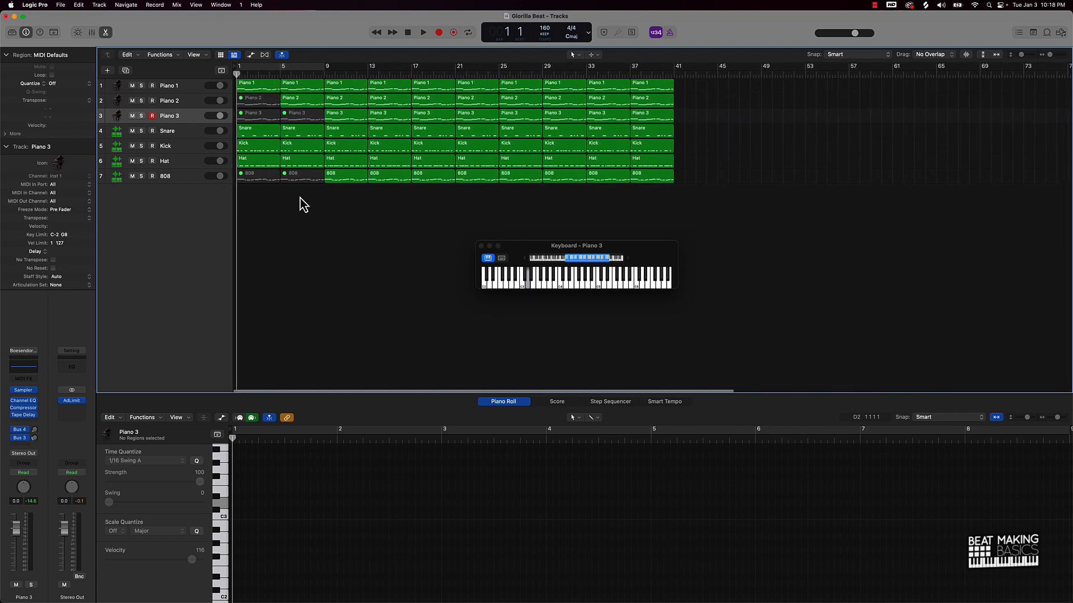
{"action": "left_click_drag", "start_coordinate": [302, 204], "coordinate": [122, 27]}
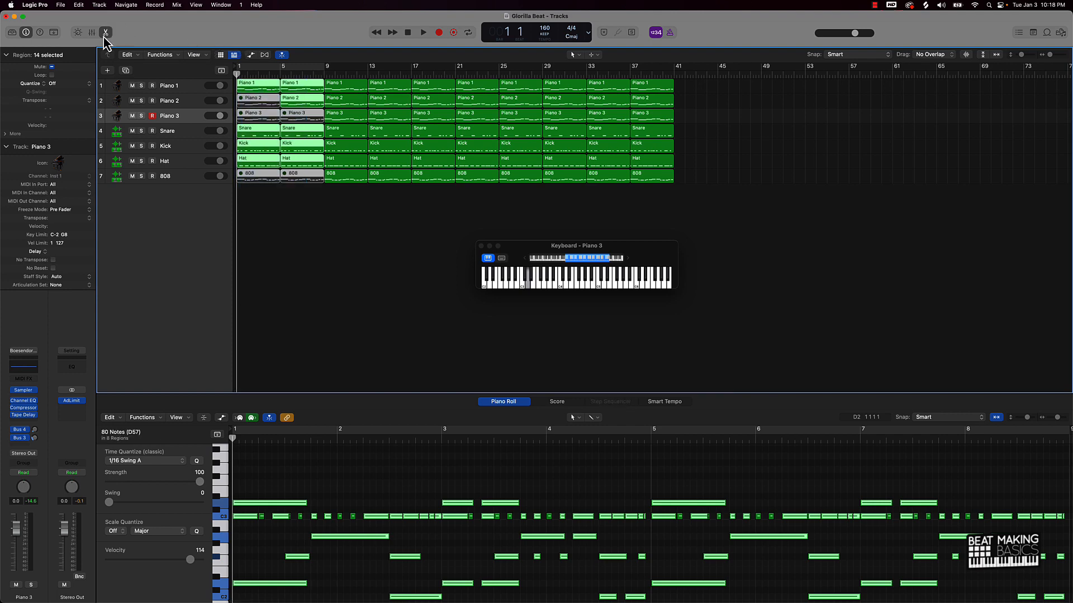
{"action": "left_click", "coordinate": [54, 33]}
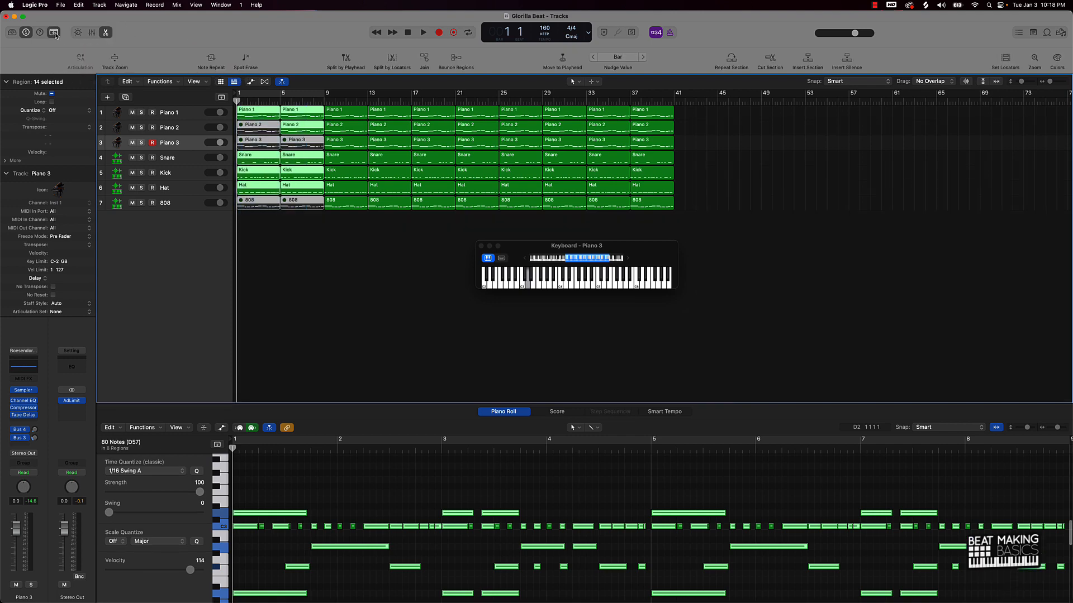
Show the global tracks, add an Intro arrangement marker over bars 1 to 8, and hide the global tracks again.
{"action": "left_click", "coordinate": [222, 100]}
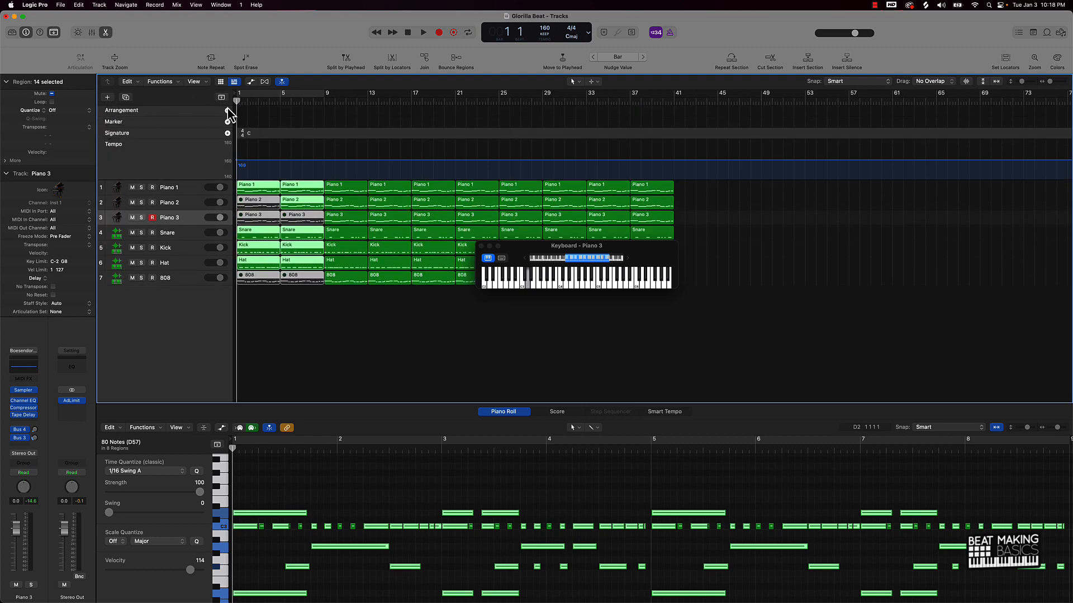
{"action": "left_click", "coordinate": [222, 98]}
{"action": "left_click", "coordinate": [223, 98]}
{"action": "left_click", "coordinate": [227, 111]}
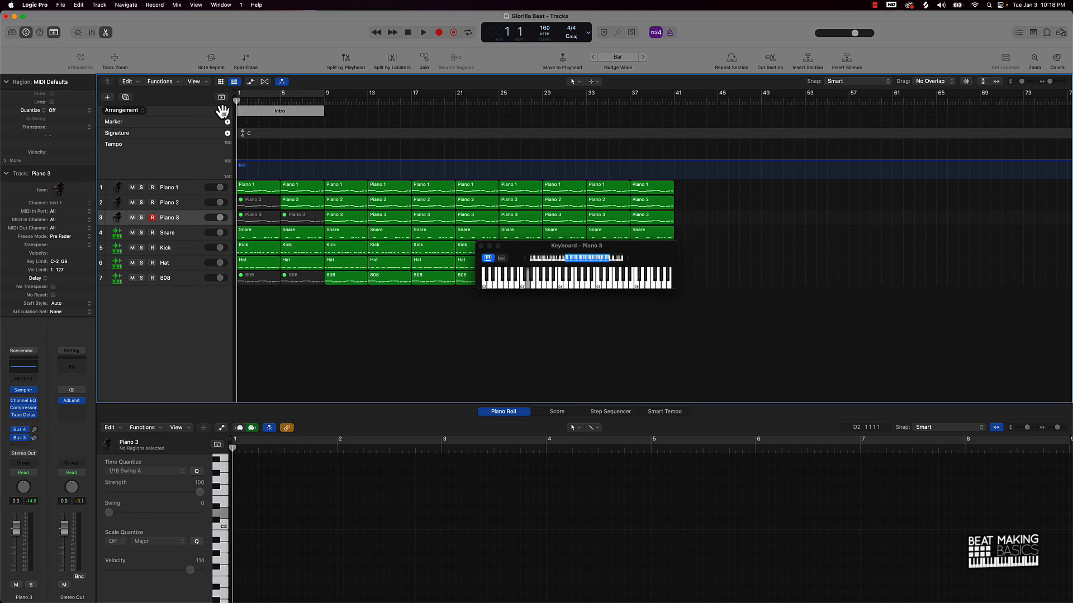
{"action": "left_click", "coordinate": [223, 99]}
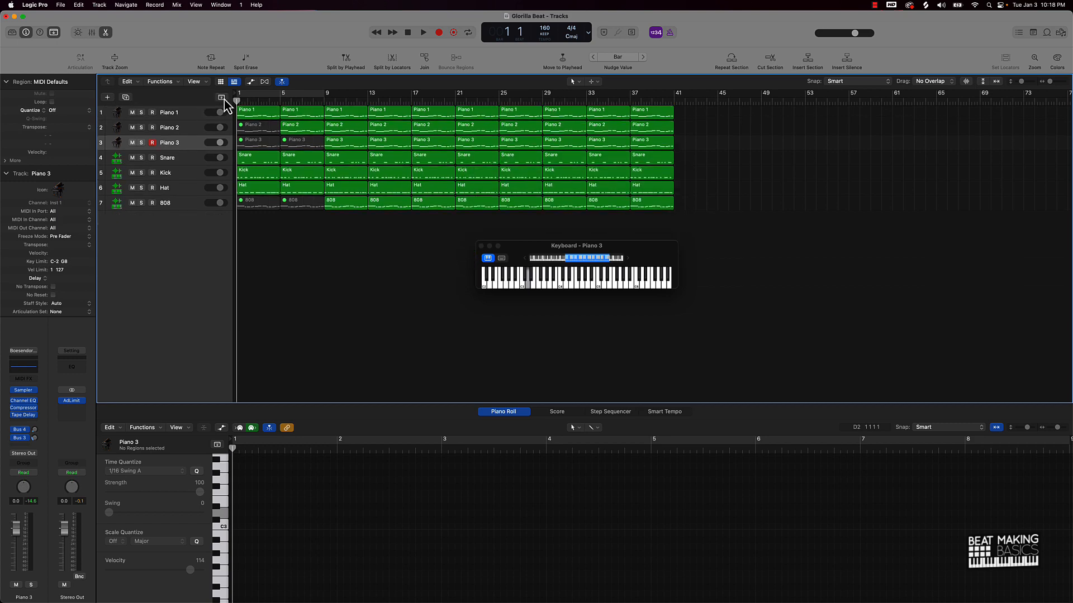
{"action": "left_click", "coordinate": [222, 99]}
{"action": "left_click", "coordinate": [222, 99]}
Open the color palette and color all regions in bars 1 to 8 purple.
{"action": "left_click", "coordinate": [1057, 59]}
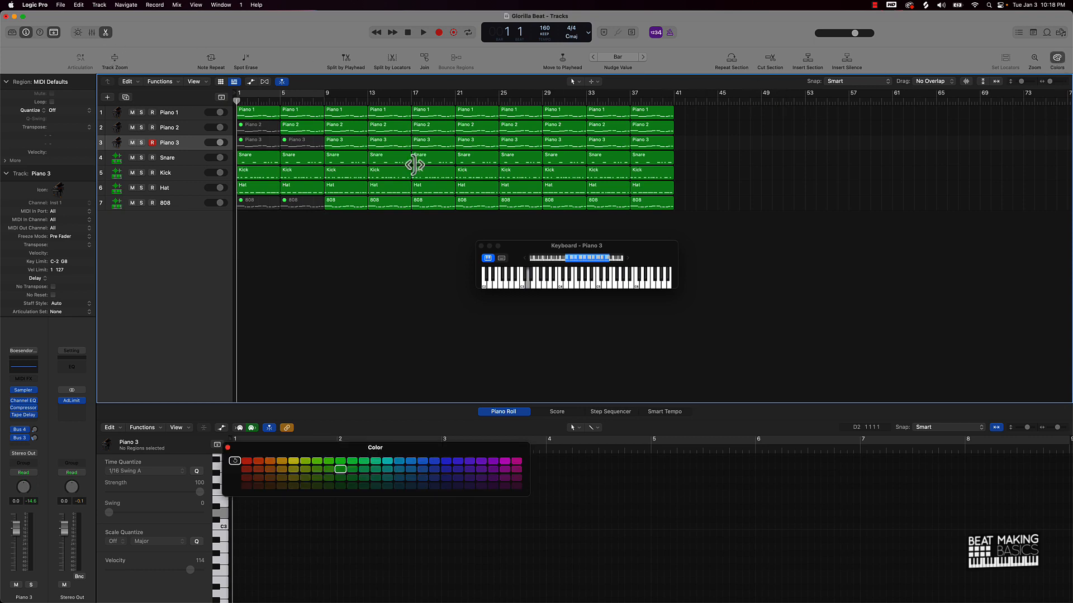
{"action": "left_click_drag", "start_coordinate": [317, 233], "coordinate": [239, 88]}
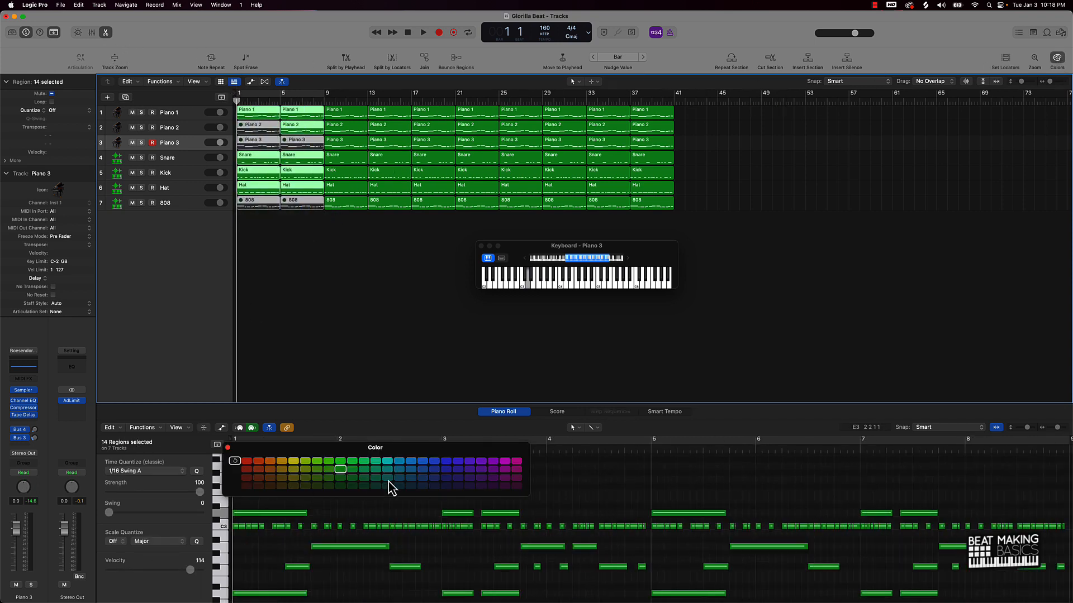
{"action": "left_click", "coordinate": [469, 461]}
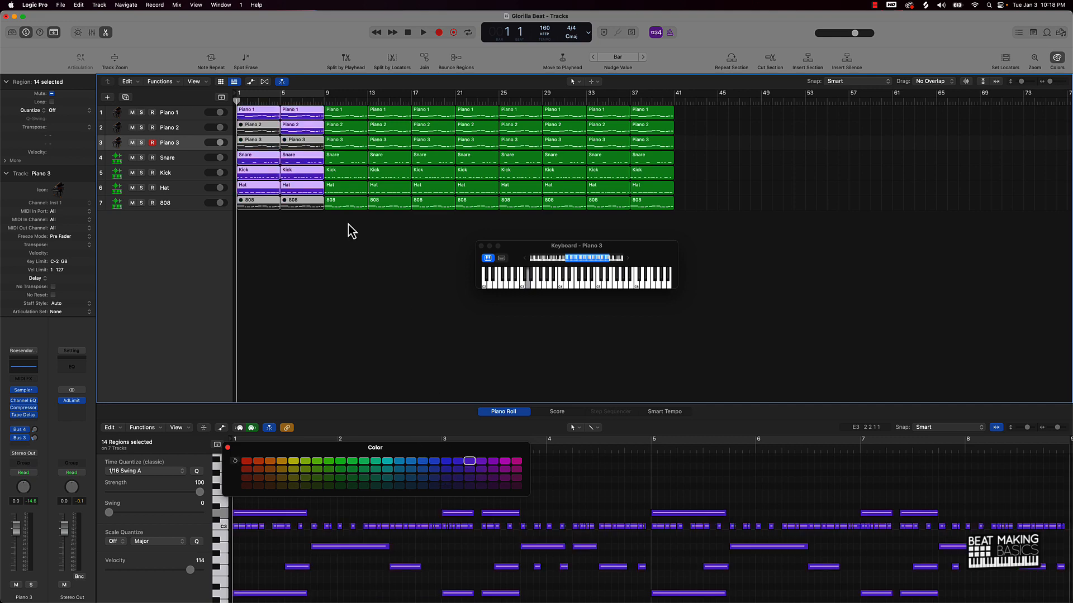
{"action": "left_click", "coordinate": [328, 236]}
Color all regions in bars 9 to 16 magenta.
{"action": "left_click_drag", "start_coordinate": [335, 242], "coordinate": [391, 106]}
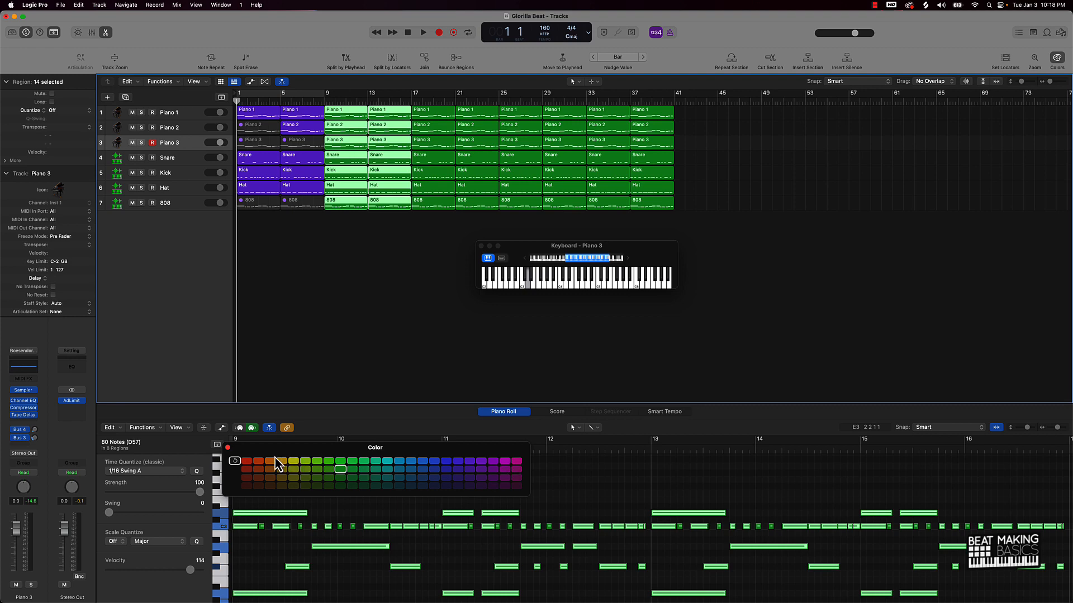
{"action": "left_click", "coordinate": [493, 461]}
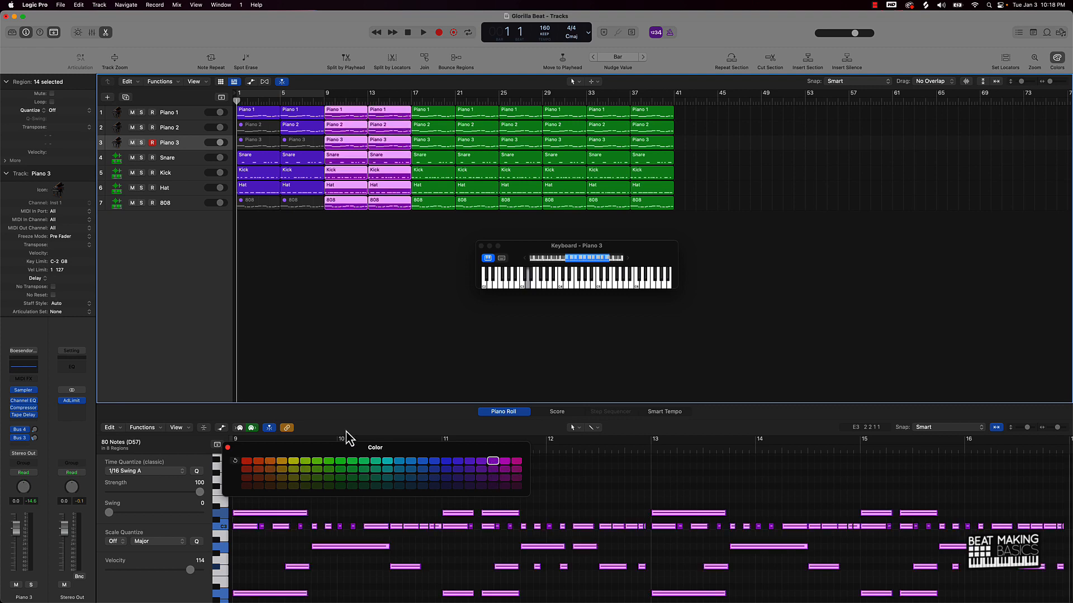
{"action": "left_click", "coordinate": [391, 238]}
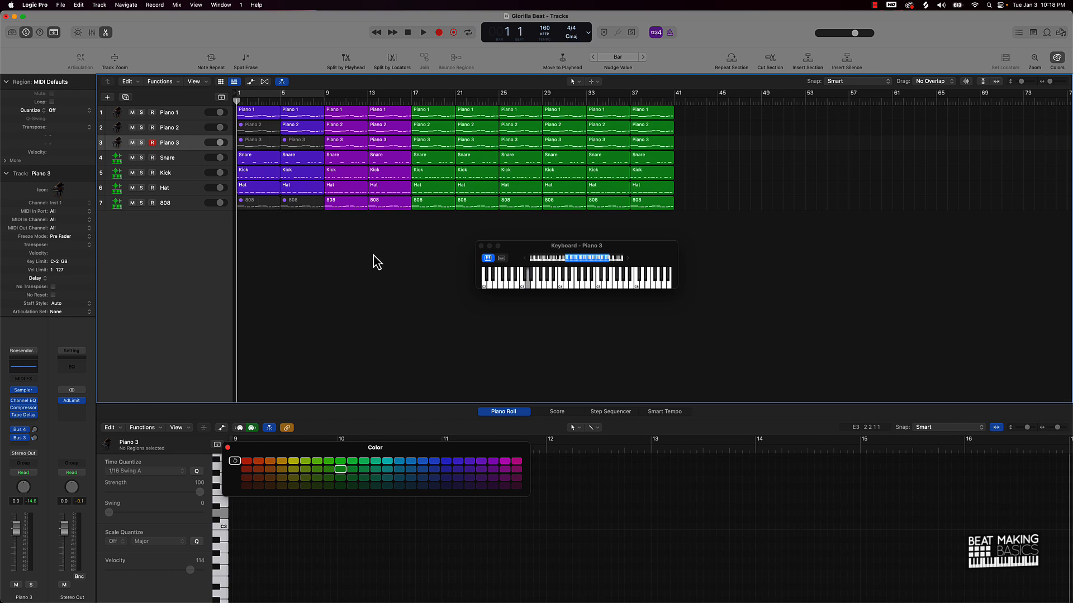
Change the color of all regions in bars 9 to 16 to orange and deselect them.
{"action": "left_click_drag", "start_coordinate": [393, 227], "coordinate": [352, 112]}
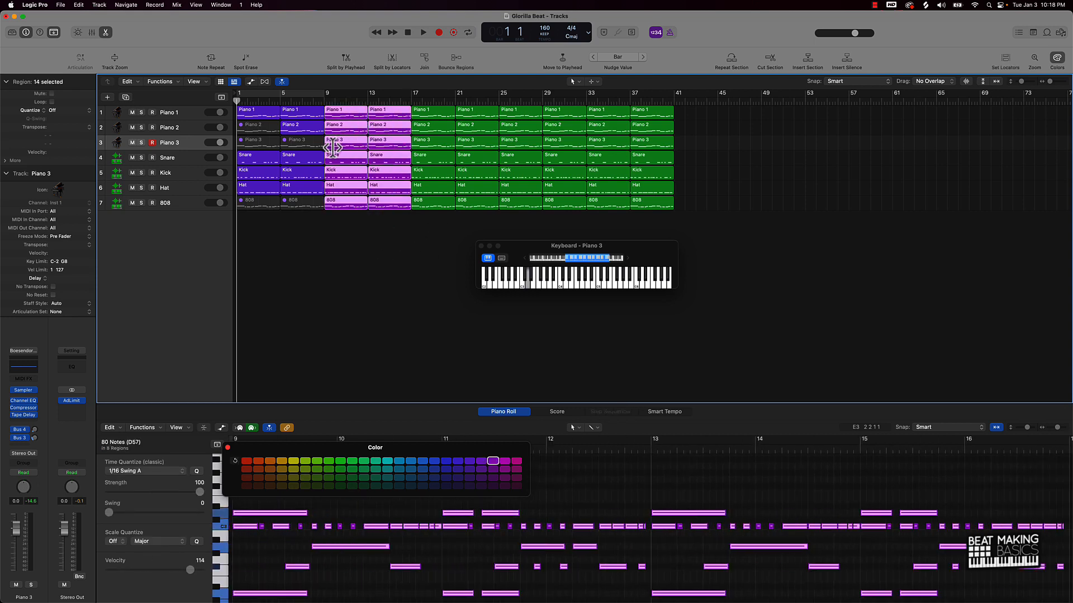
{"action": "left_click", "coordinate": [248, 462]}
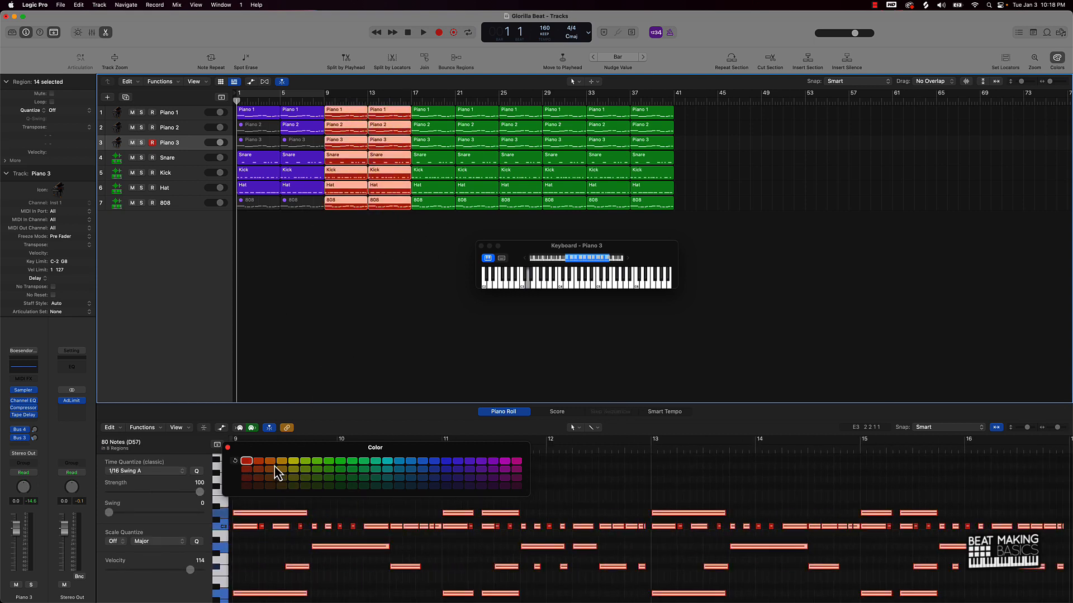
{"action": "left_click", "coordinate": [271, 462]}
{"action": "left_click", "coordinate": [311, 266]}
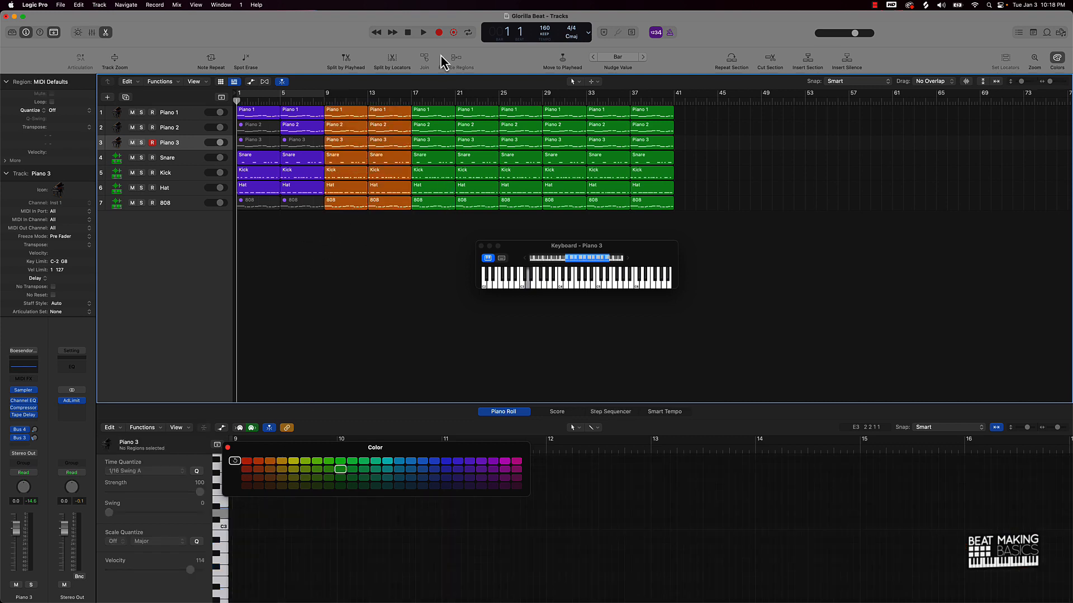
Select the four Piano 3 regions in bars 17 to 32 and mute them.
{"action": "left_click", "coordinate": [471, 145]}
{"action": "left_click", "coordinate": [436, 150], "text": "shift"}
{"action": "left_click", "coordinate": [534, 148], "text": "shift"}
{"action": "left_click", "coordinate": [563, 150], "text": "shift"}
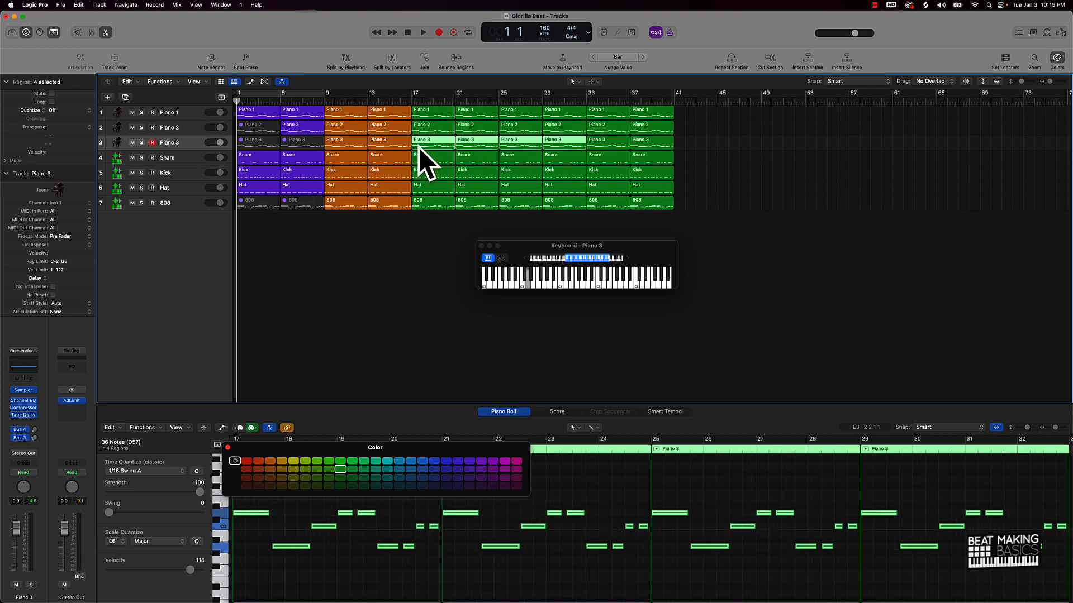
{"action": "key", "text": "ctrl+m"}
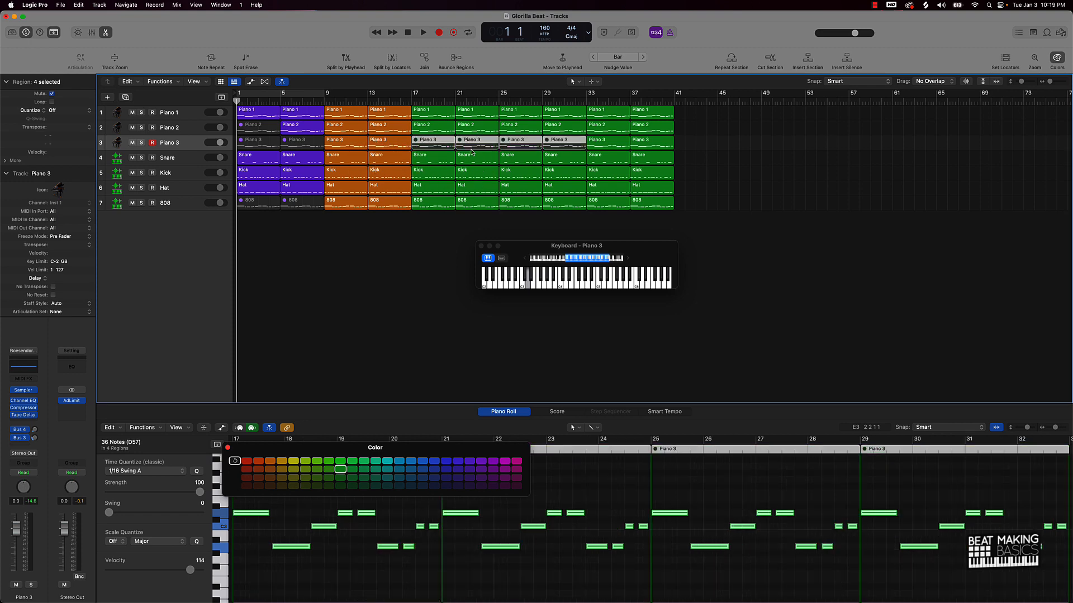
Mute the two Piano 2 regions in bars 17 to 24 and clear the selection.
{"action": "left_click", "coordinate": [439, 130]}
{"action": "left_click", "coordinate": [466, 132], "text": "shift"}
{"action": "key", "text": "ctrl+m"}
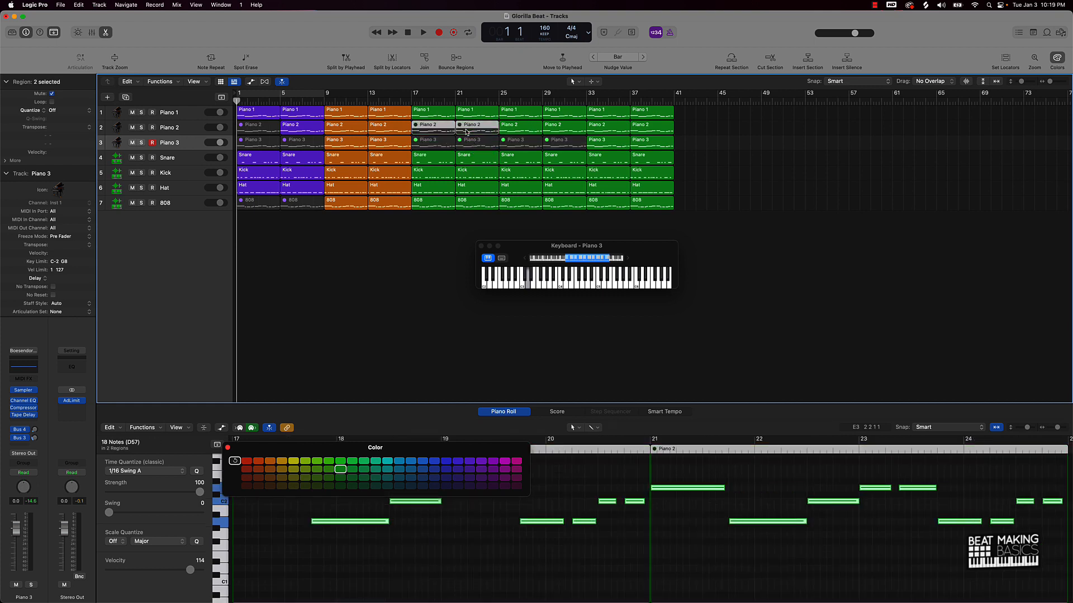
{"action": "left_click", "coordinate": [435, 233]}
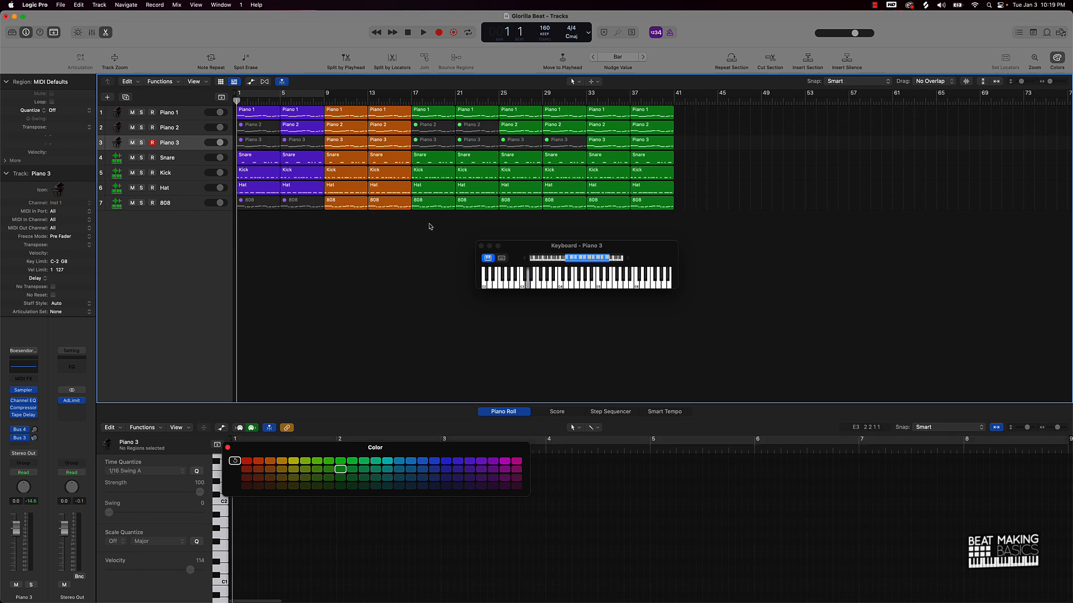
Play the arrangement from bar 1, raising the Piano 3 track volume to 1.5 and closing the on-screen keyboard during playback.
{"action": "key", "text": "space"}
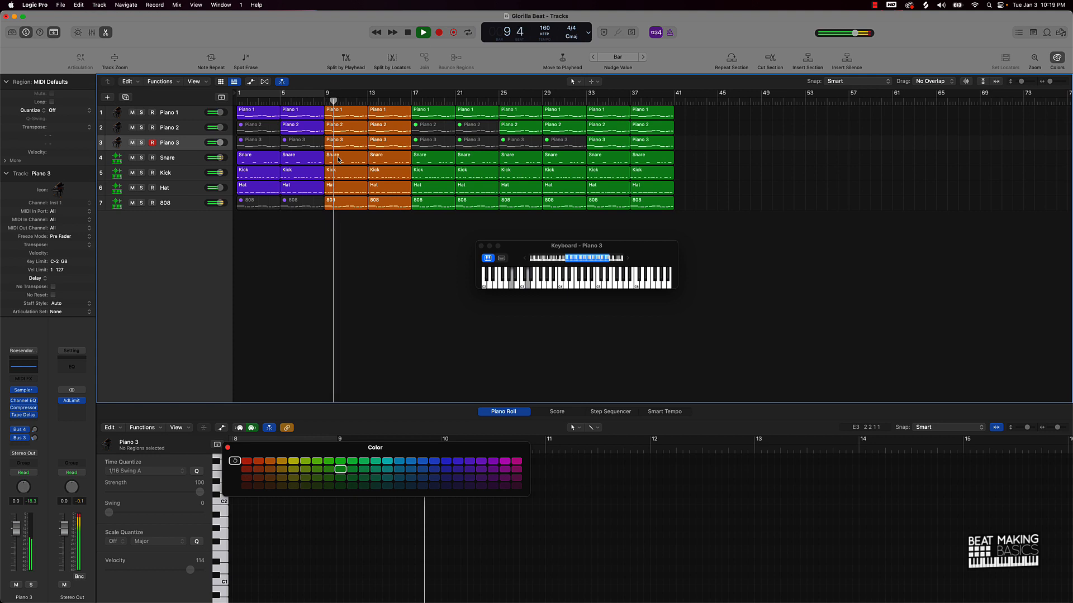
{"action": "left_click_drag", "start_coordinate": [220, 142], "coordinate": [226, 142]}
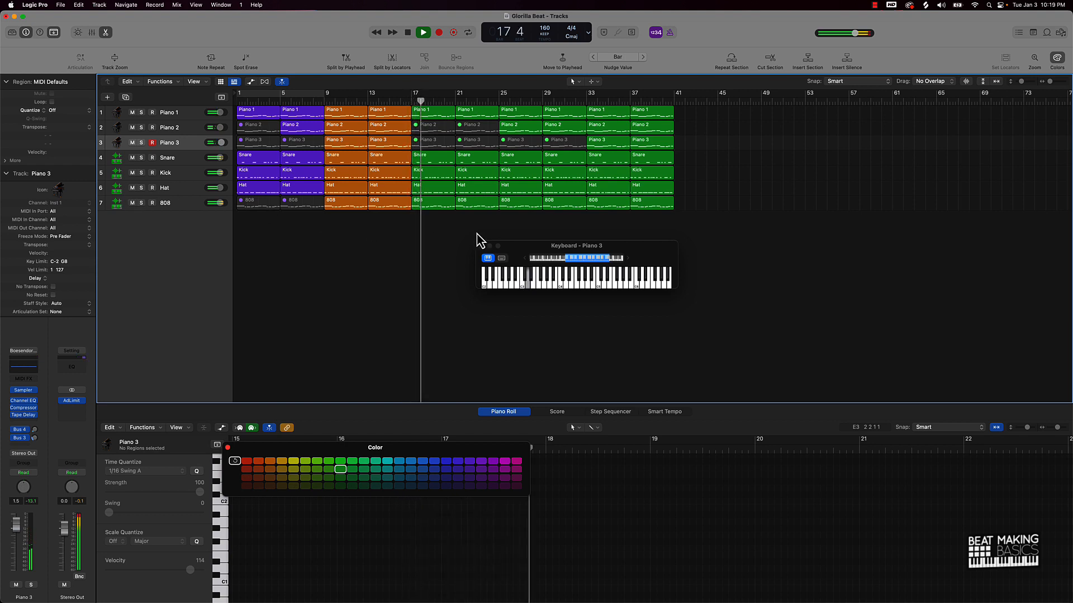
{"action": "left_click_drag", "start_coordinate": [533, 248], "coordinate": [776, 212]}
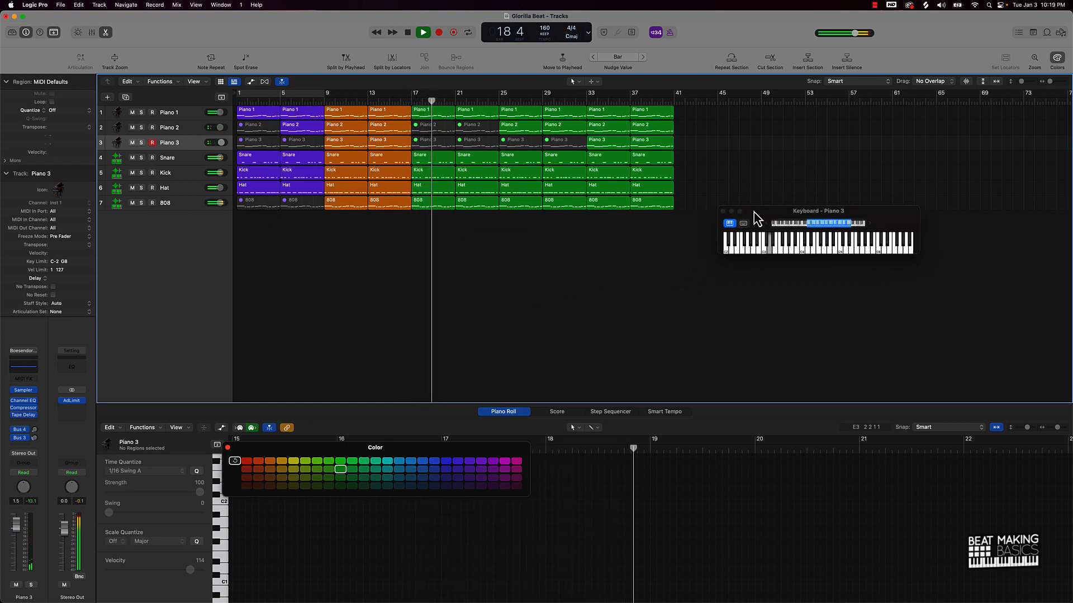
{"action": "left_click", "coordinate": [718, 210]}
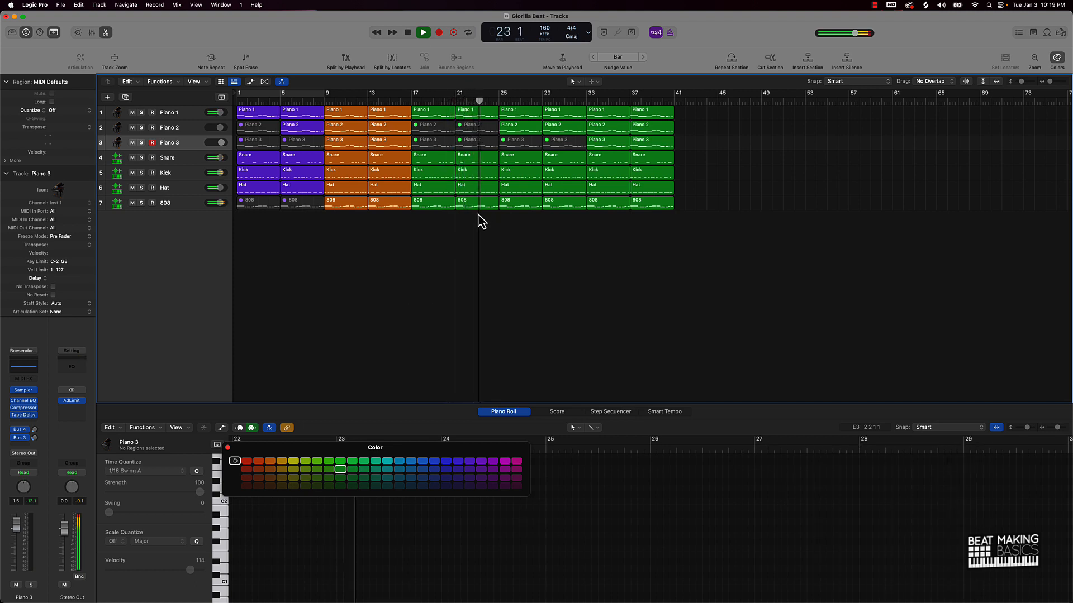
Audition the section from bar 25 with the Hat track briefly muted, unmute it, and stop playback just past bar 33.
{"action": "left_click", "coordinate": [132, 189]}
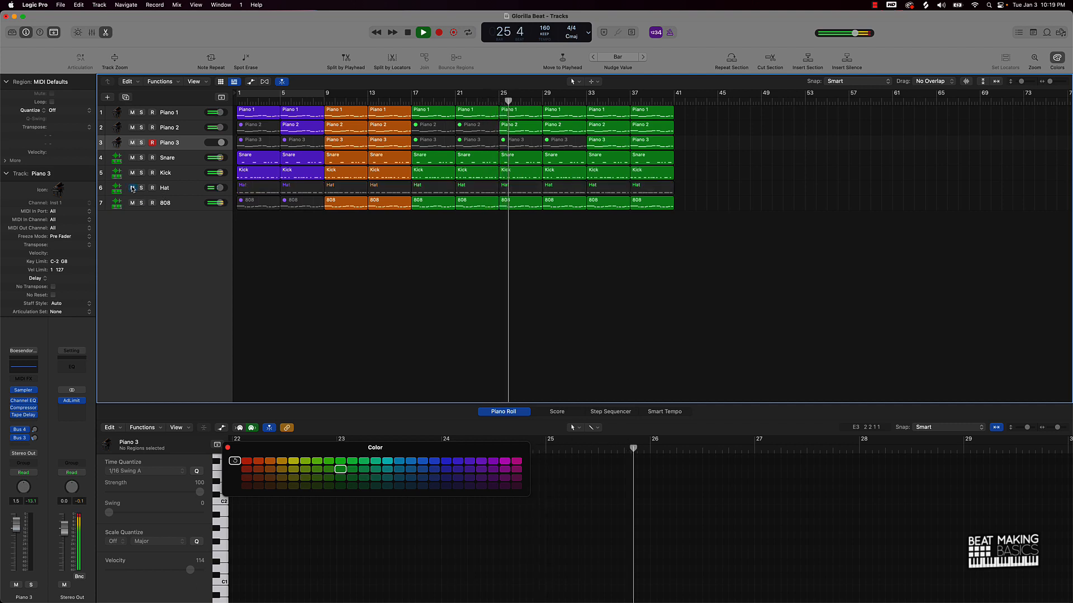
{"action": "left_click", "coordinate": [131, 189]}
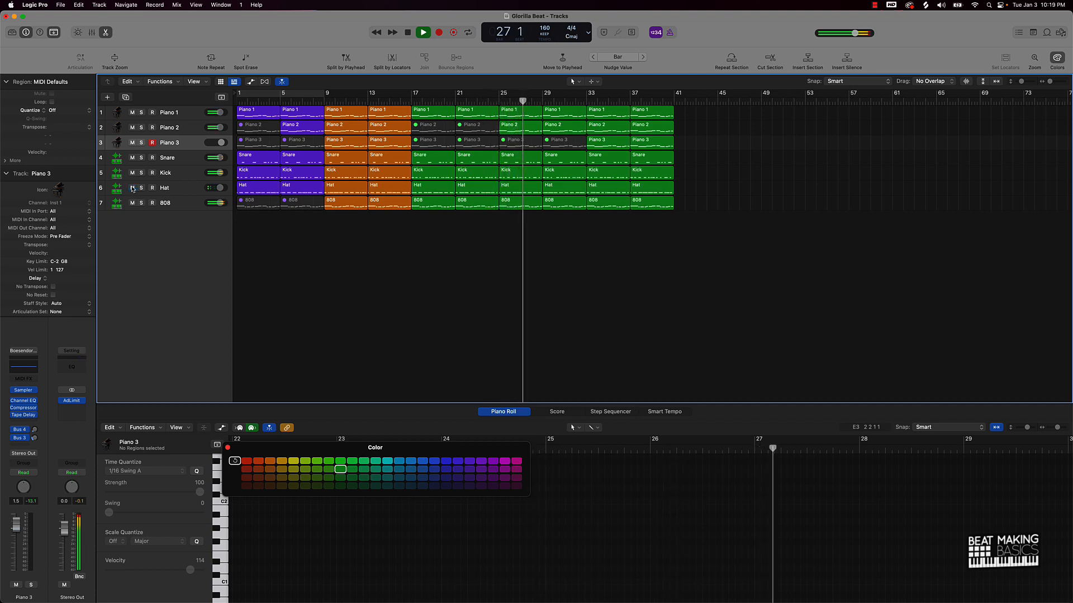
{"action": "scroll", "coordinate": [563, 262], "scroll_direction": "right", "scroll_amount": 1}
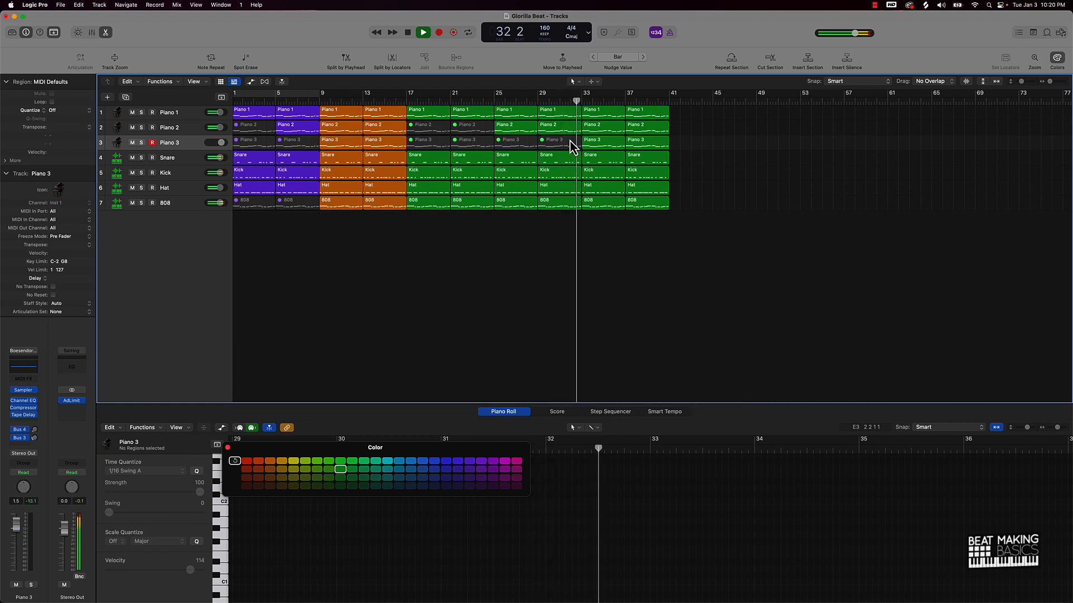
{"action": "key", "text": "space"}
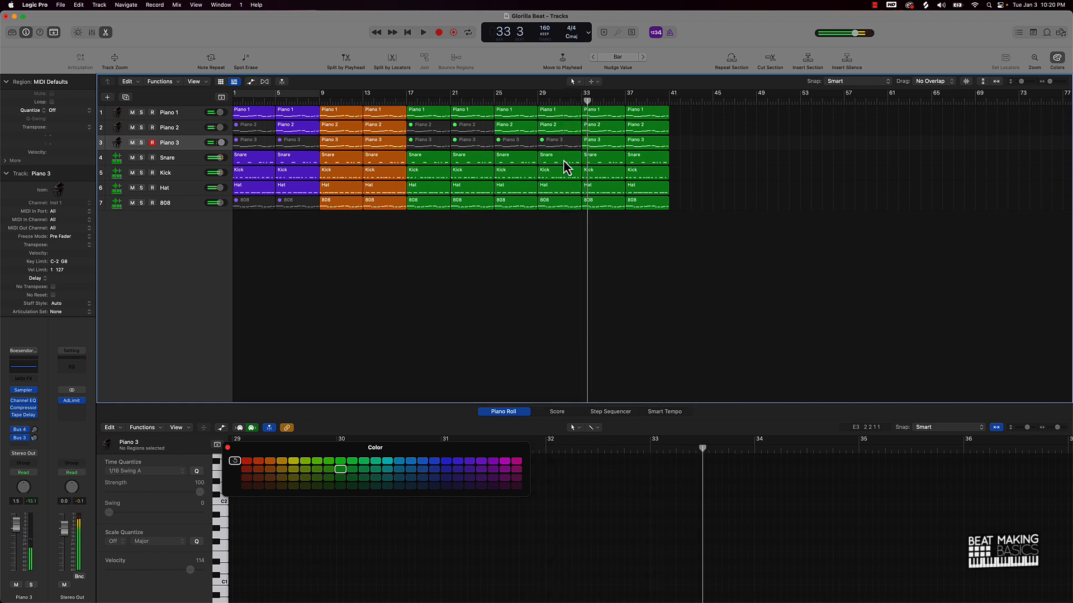
Select all regions in bars 17 to 32 and color them blue.
{"action": "left_click_drag", "start_coordinate": [572, 226], "coordinate": [411, 107]}
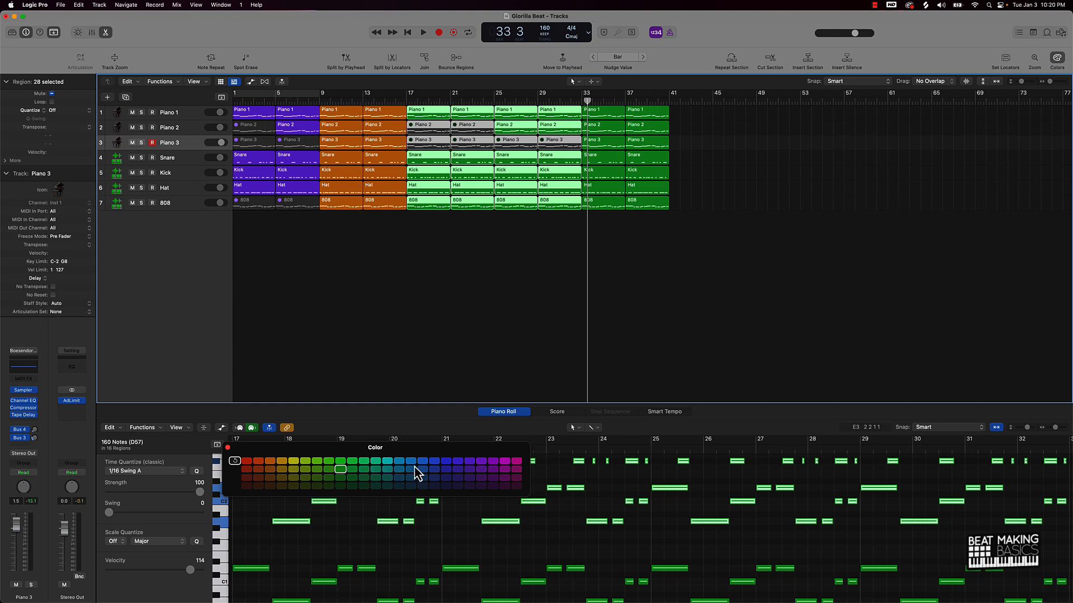
{"action": "left_click", "coordinate": [446, 461]}
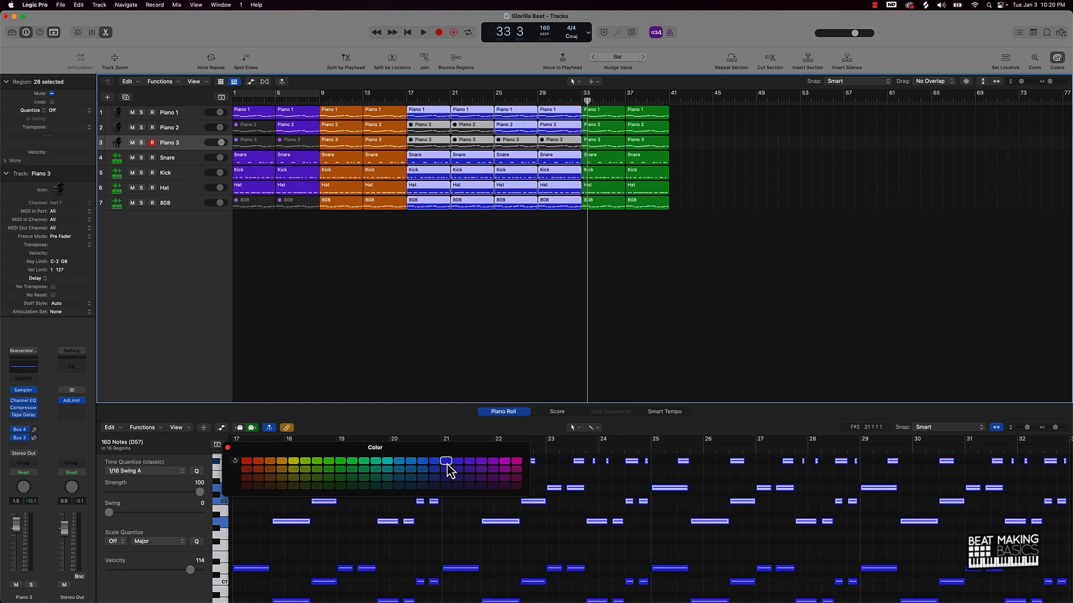
Clear the selection and delete all the green regions in bars 33 to 40.
{"action": "left_click", "coordinate": [545, 240]}
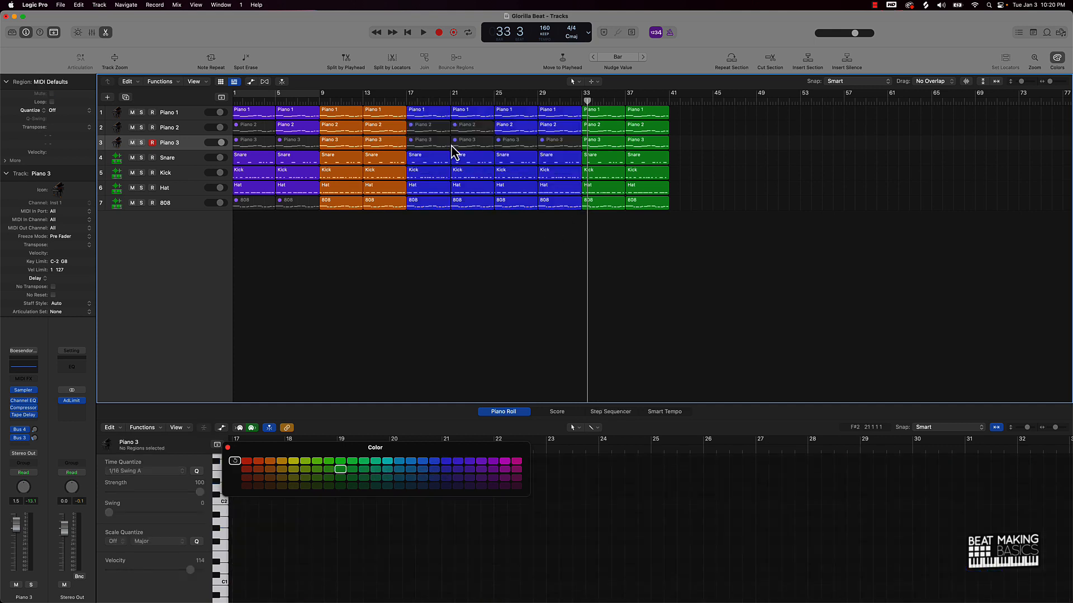
{"action": "left_click_drag", "start_coordinate": [614, 237], "coordinate": [672, 67]}
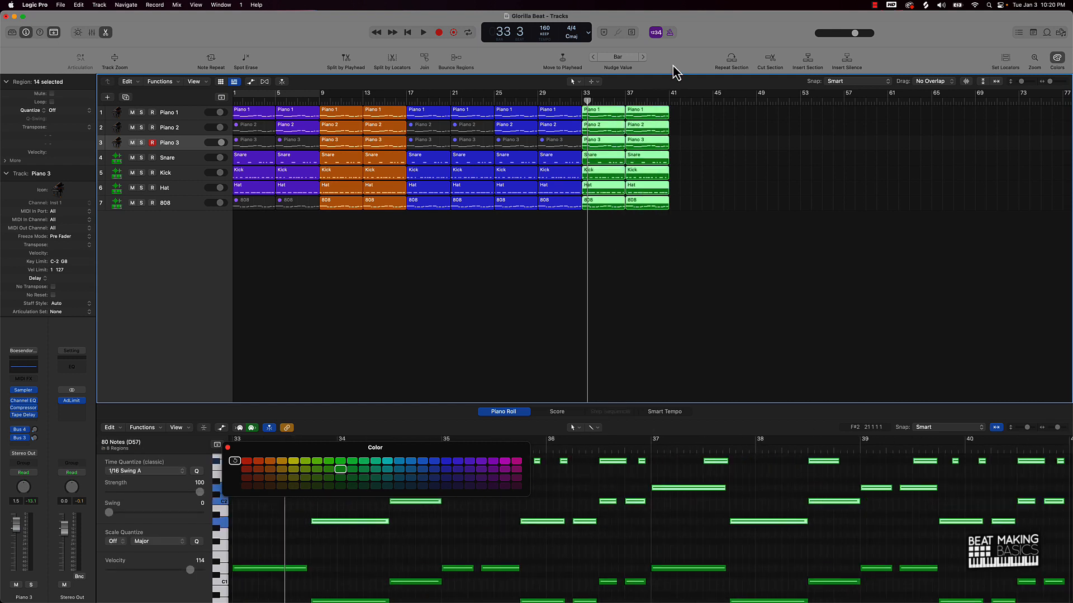
{"action": "key", "text": "BackSpace"}
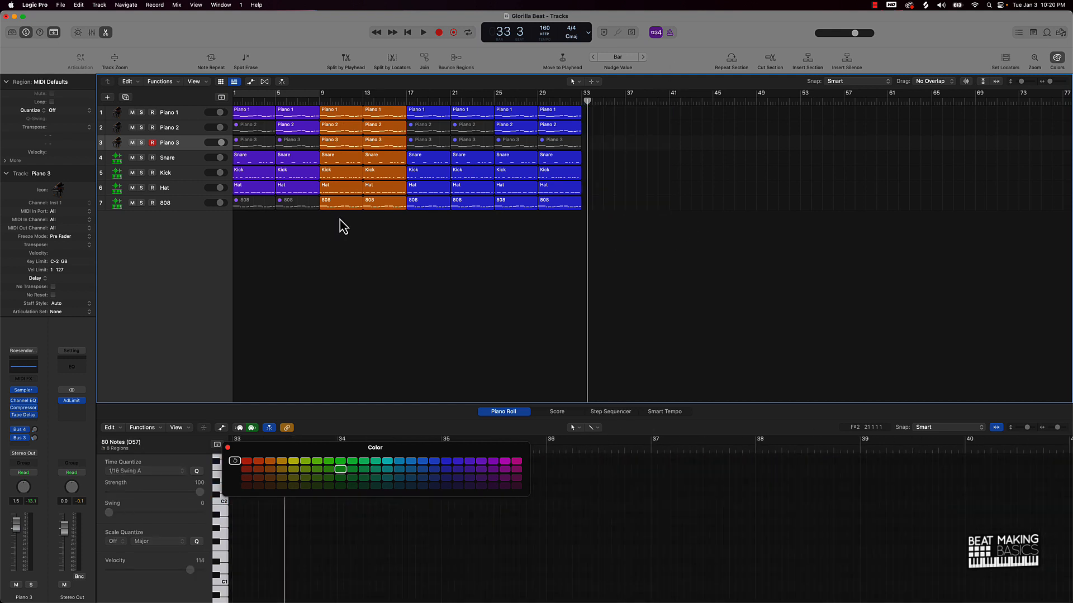
Repeat the orange and blue sections of bars 9 to 32 at bar 33, and copy the orange section at bar 33 to bar 57.
{"action": "left_click_drag", "start_coordinate": [332, 234], "coordinate": [670, 102]}
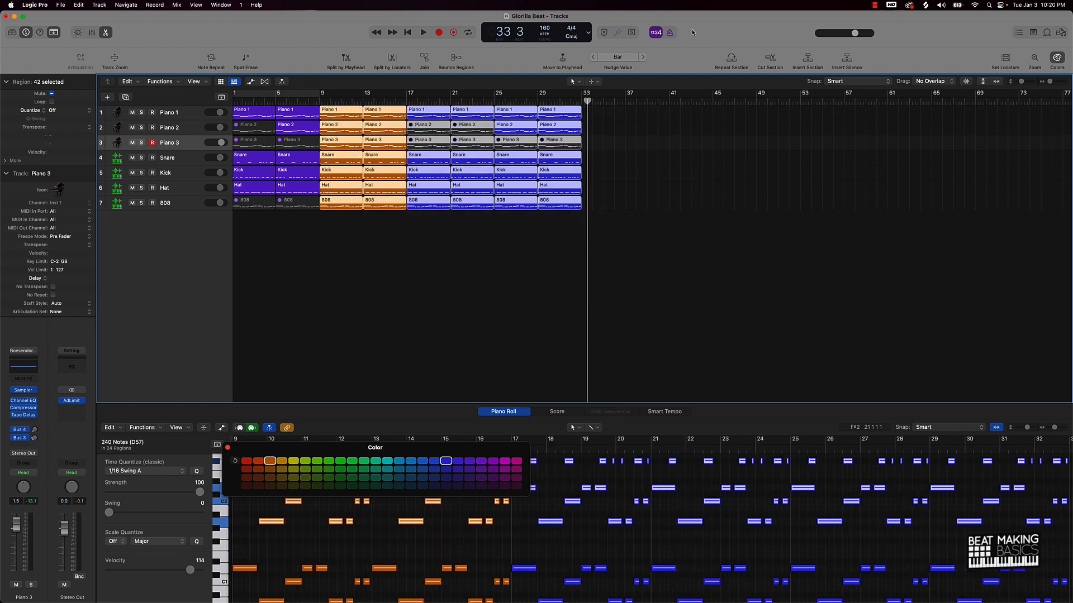
{"action": "key", "text": "super+r"}
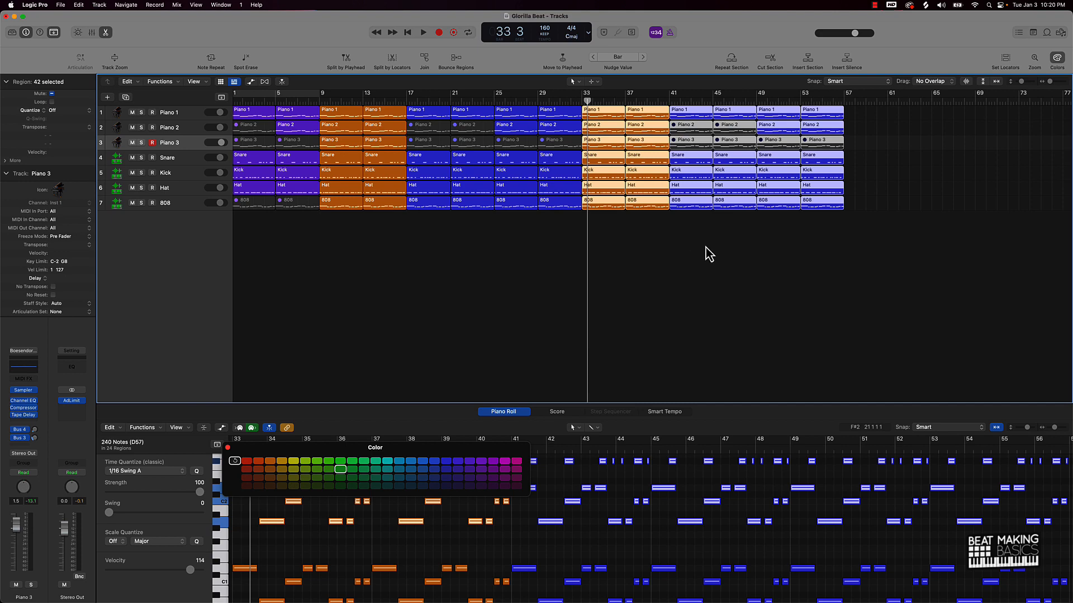
{"action": "left_click", "coordinate": [660, 244]}
{"action": "left_click_drag", "start_coordinate": [652, 229], "coordinate": [613, 82]}
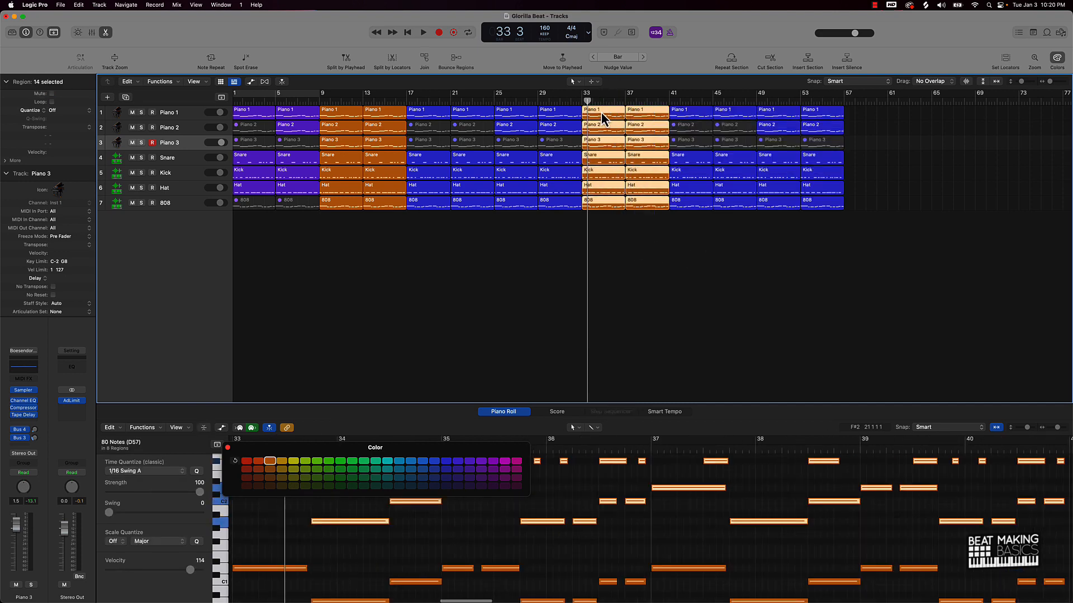
{"action": "left_click_drag", "start_coordinate": [600, 119], "coordinate": [863, 112]}
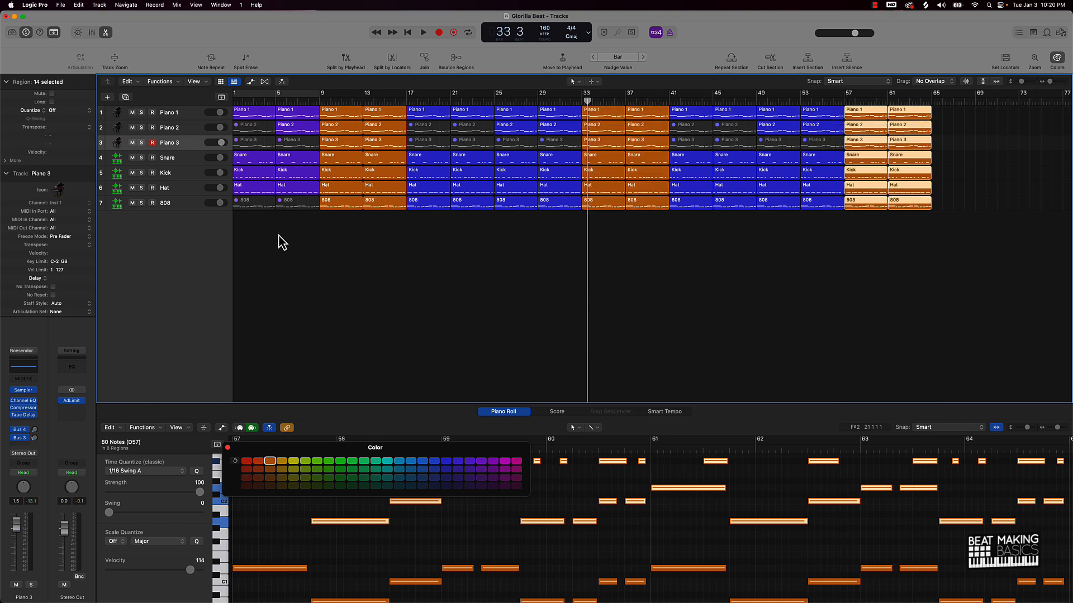
Copy the purple regions of bars 5 to 8 to bar 65 and those of bars 1 to 4 to bar 69 as an outro.
{"action": "left_click_drag", "start_coordinate": [290, 239], "coordinate": [951, 112]}
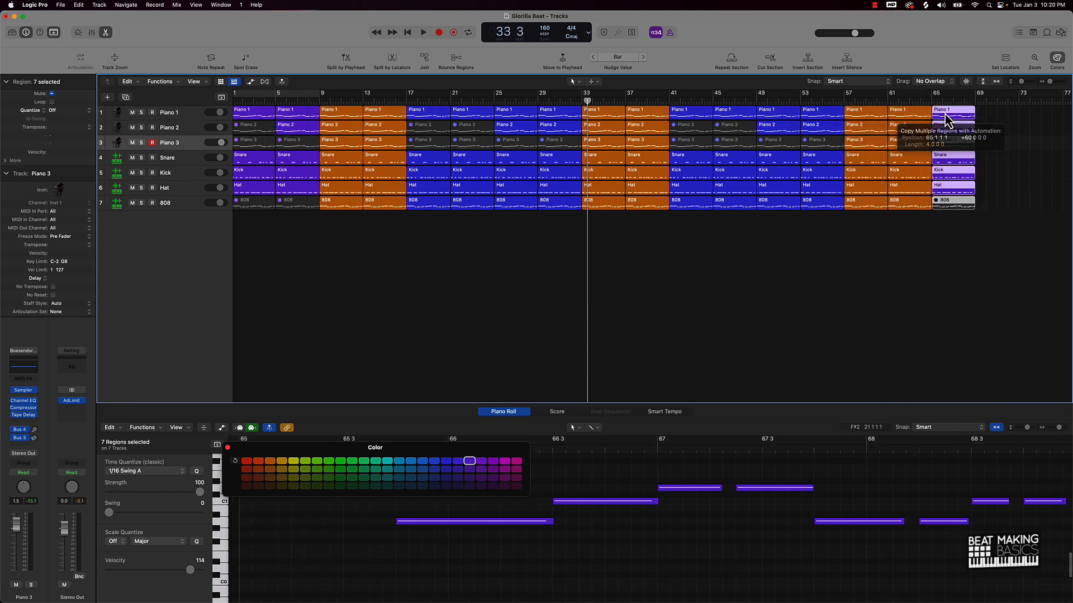
{"action": "left_click_drag", "start_coordinate": [254, 220], "coordinate": [236, 79]}
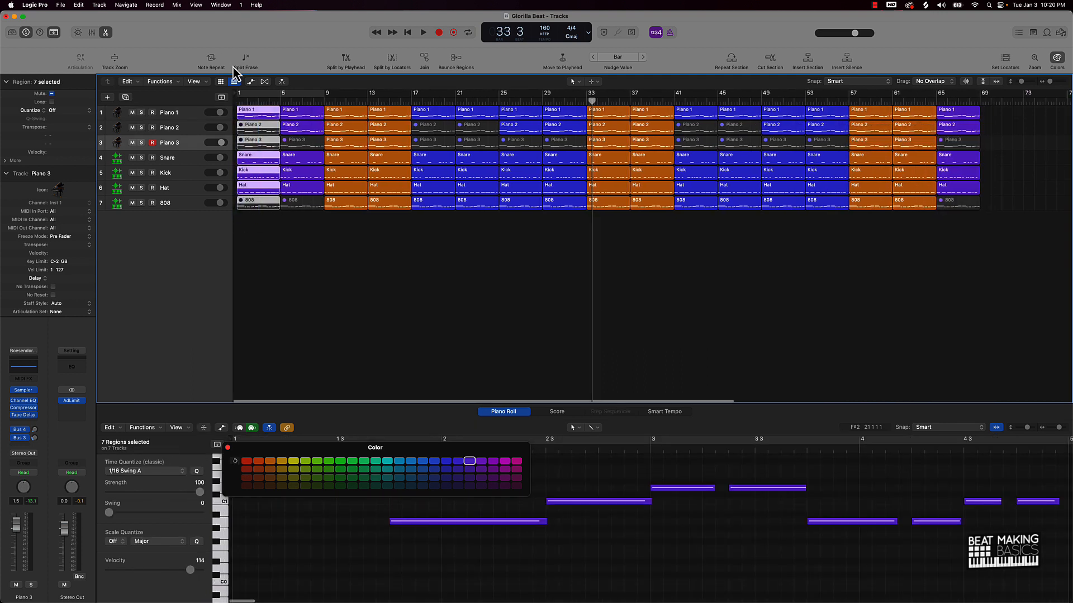
{"action": "left_click_drag", "start_coordinate": [246, 116], "coordinate": [909, 83]}
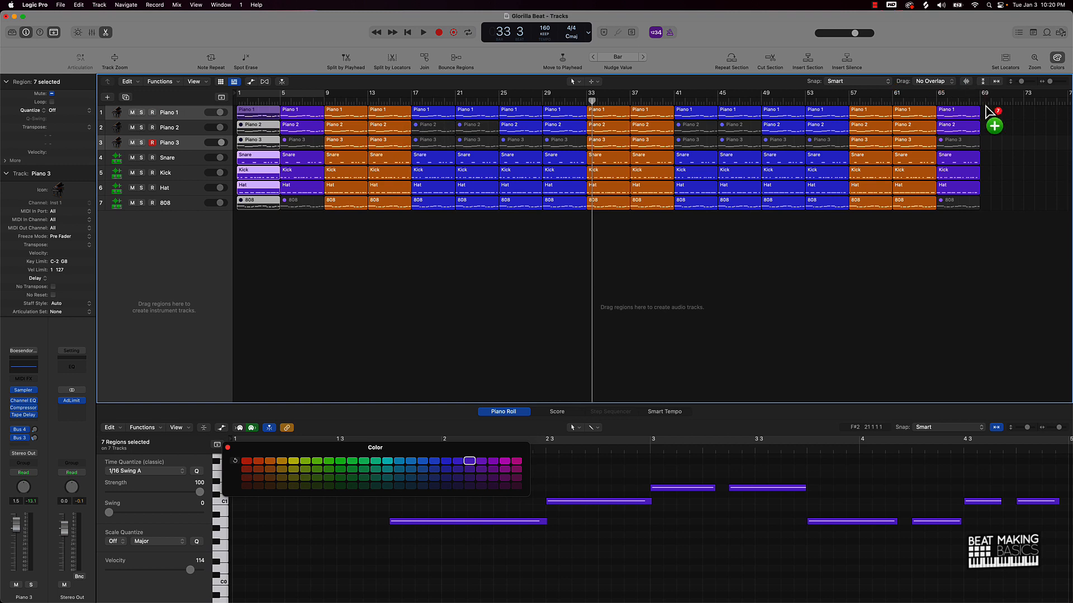
{"action": "left_click_drag", "start_coordinate": [991, 111], "coordinate": [989, 112]}
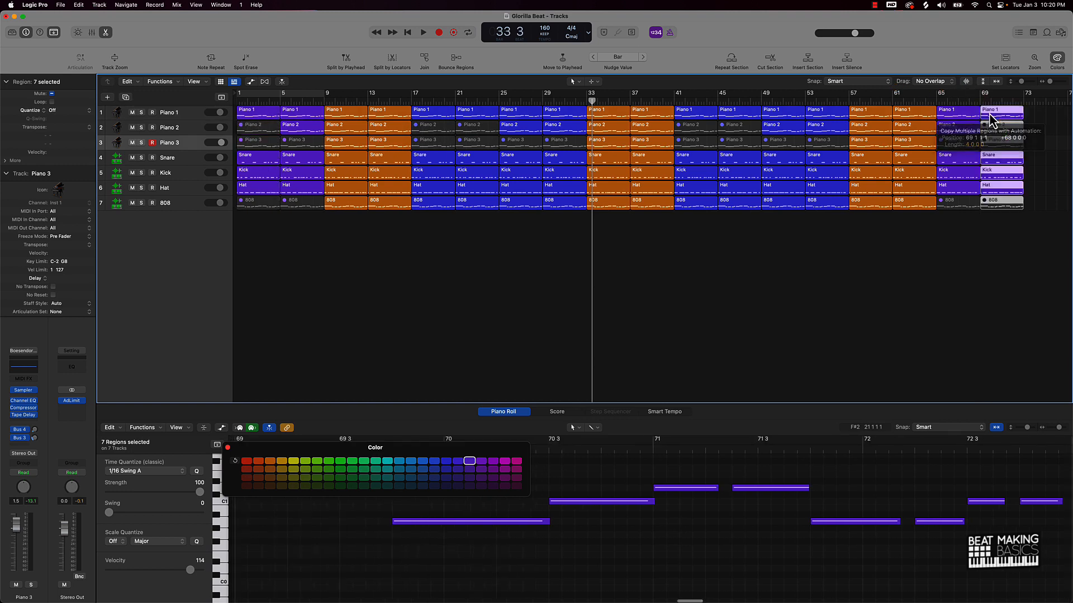
Place the playhead at bar 73 and switch the LCD display to Beats & Time to check the song length.
{"action": "left_click", "coordinate": [1031, 103]}
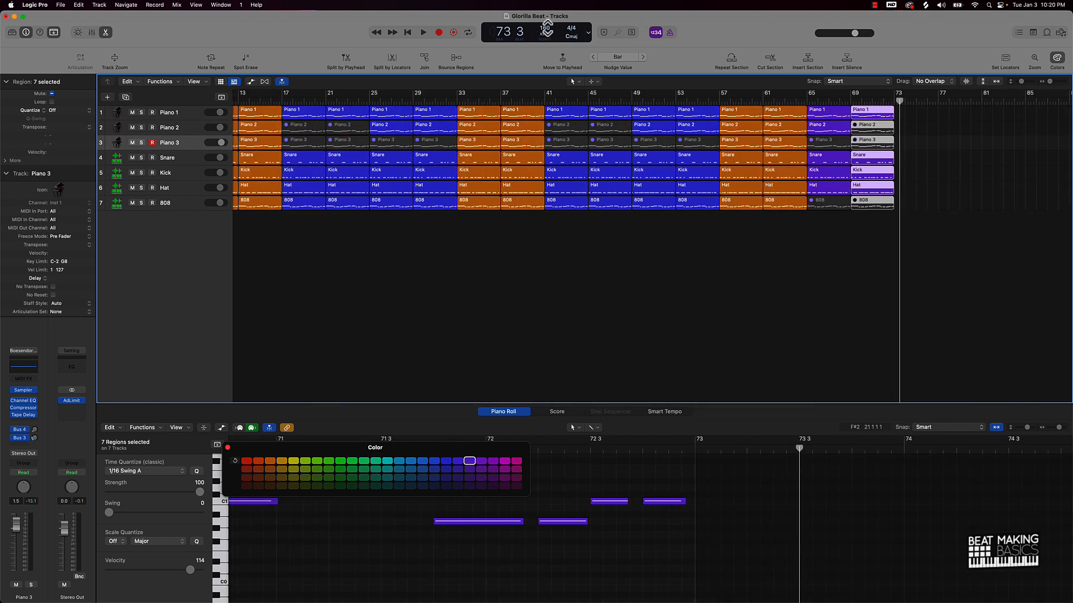
{"action": "left_click", "coordinate": [588, 33]}
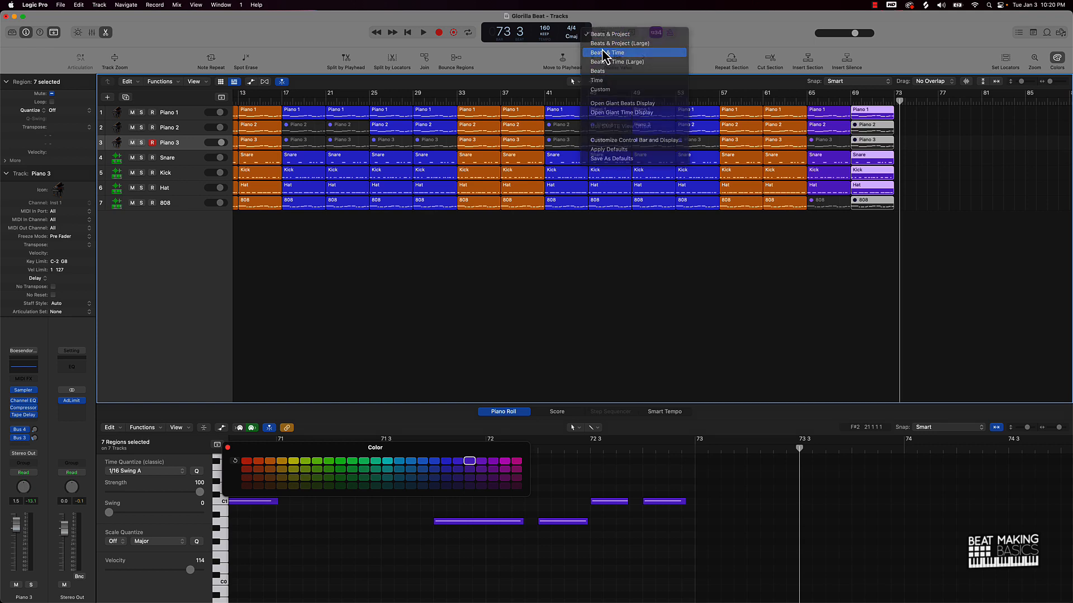
{"action": "left_click", "coordinate": [604, 53]}
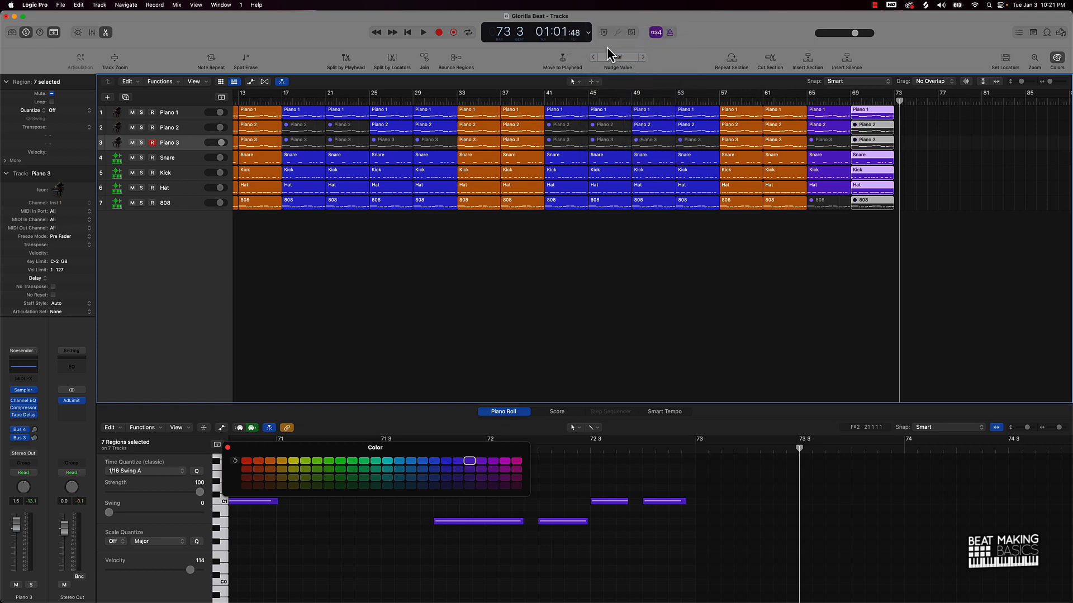
Move the closing orange and purple sections of bars 57 to 72 out of the way to bar 125.
{"action": "left_click", "coordinate": [810, 241], "text": "ctrl+alt"}
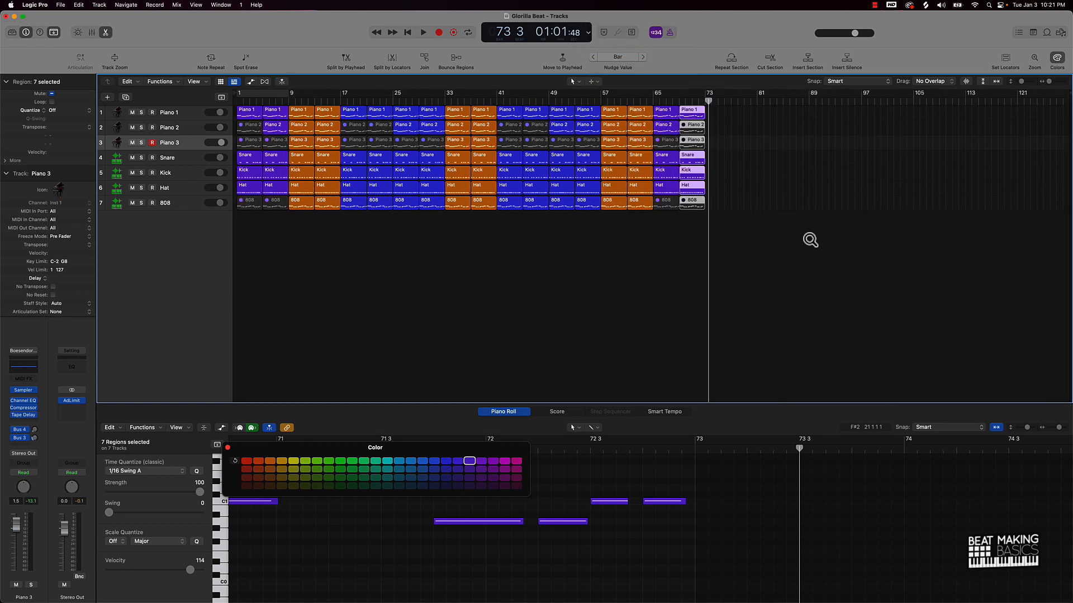
{"action": "left_click_drag", "start_coordinate": [614, 238], "coordinate": [775, 94]}
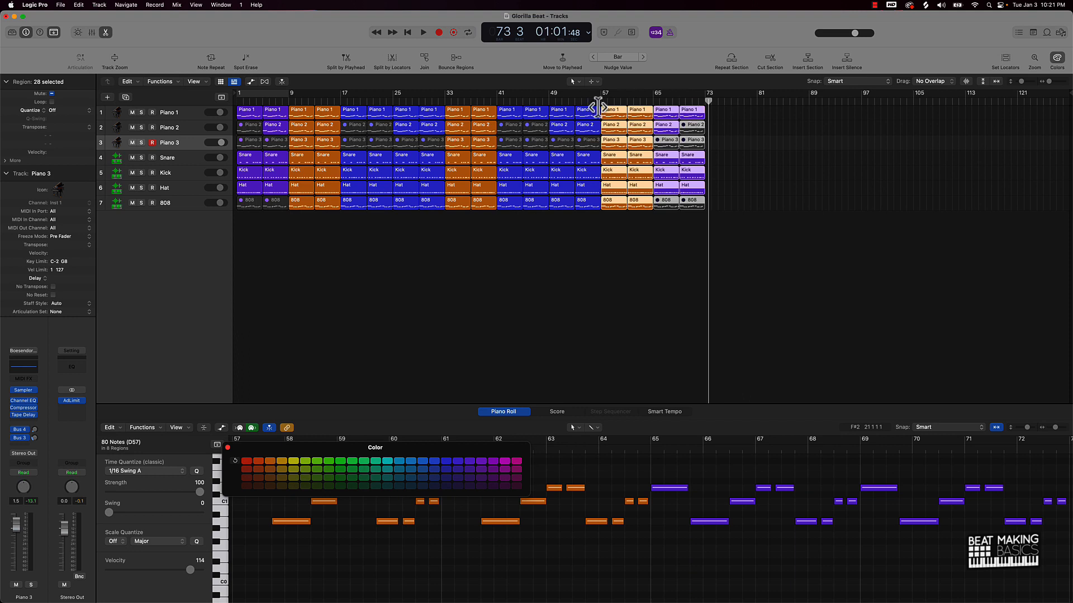
{"action": "left_click_drag", "start_coordinate": [609, 116], "coordinate": [1068, 138]}
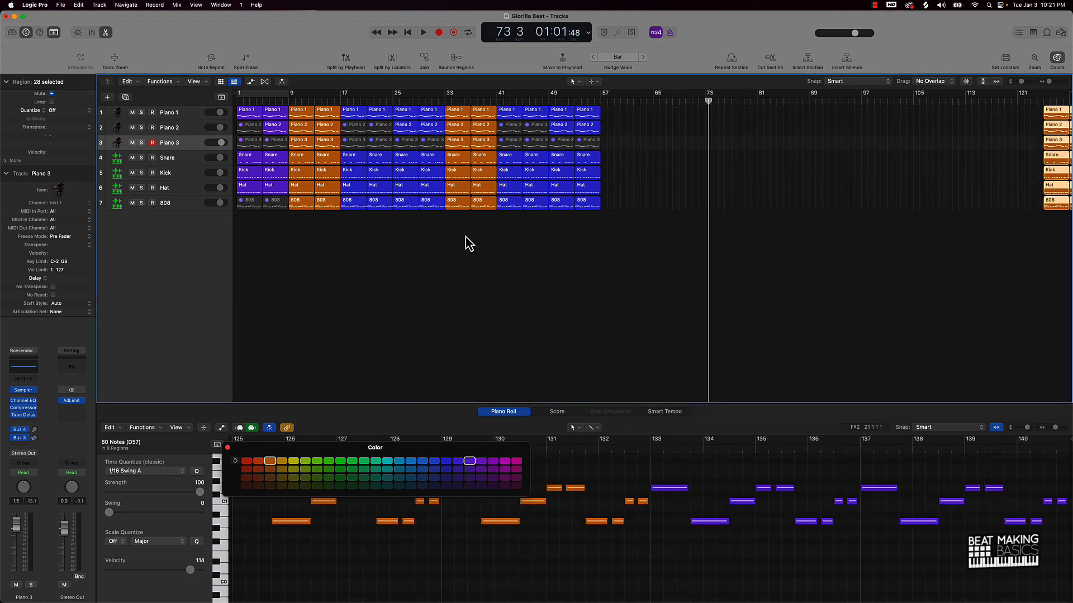
Repeat the orange and blue sections of bars 33 to 56 at bar 57, and move the closing sections from bar 125 to bar 81.
{"action": "left_click_drag", "start_coordinate": [465, 237], "coordinate": [669, 53]}
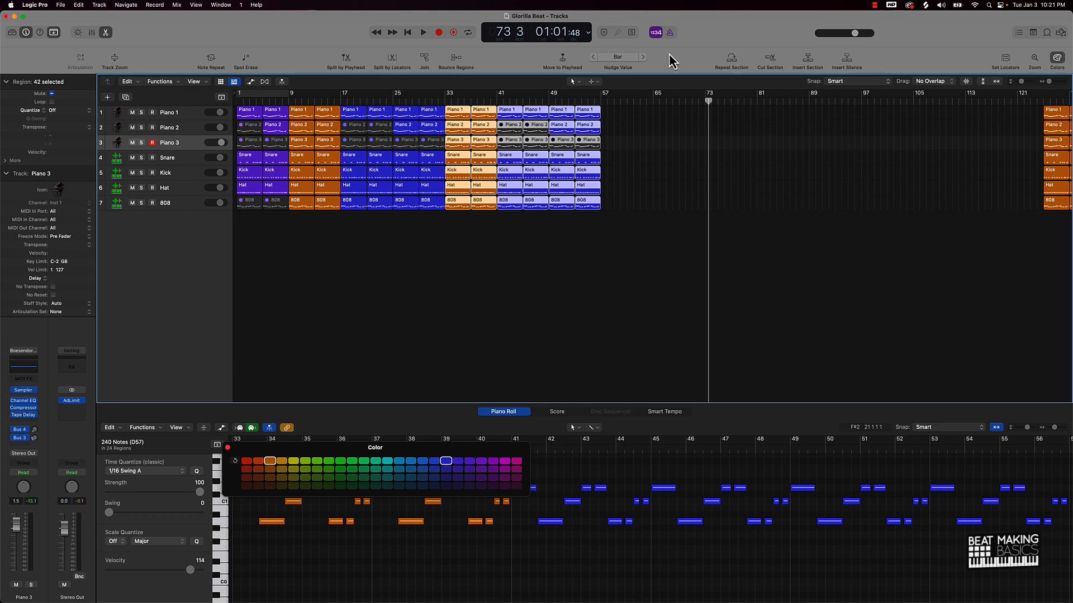
{"action": "key", "text": "super+r"}
{"action": "scroll", "coordinate": [1033, 144], "scroll_direction": "right", "scroll_amount": 3}
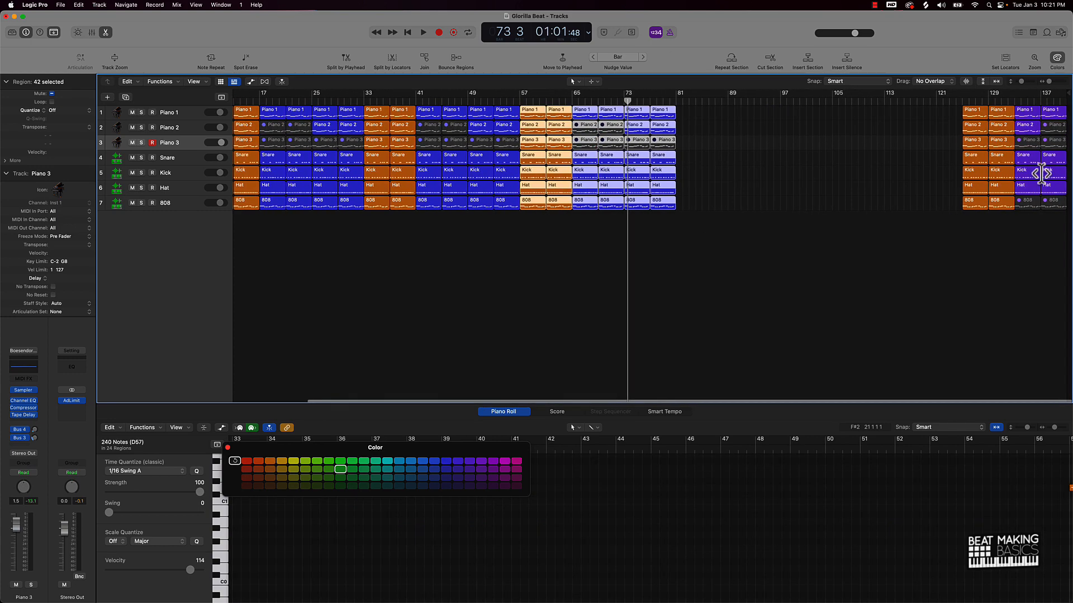
{"action": "left_click_drag", "start_coordinate": [977, 240], "coordinate": [1065, 99]}
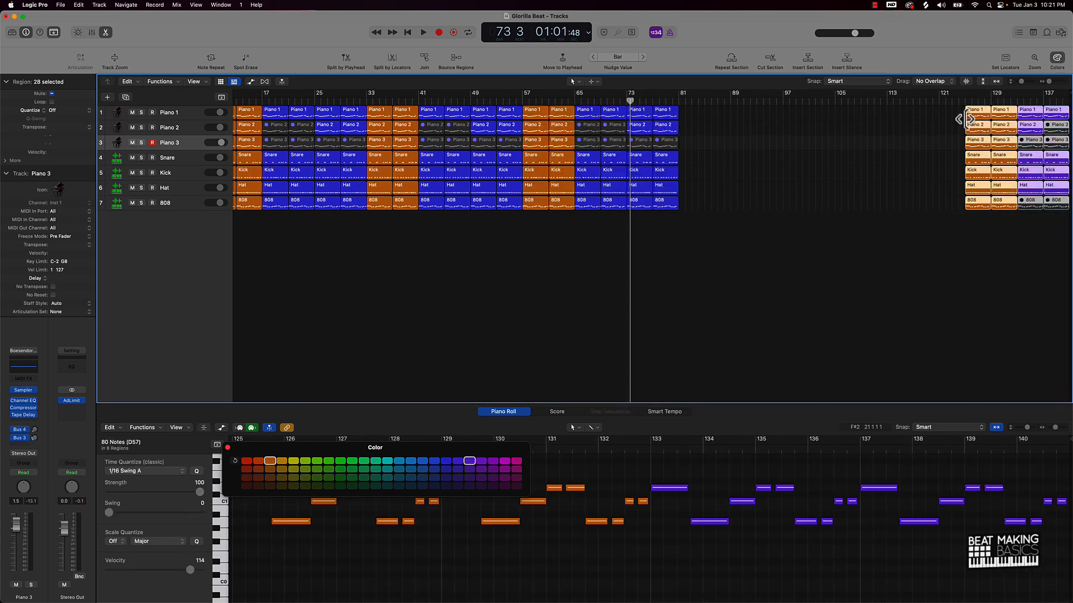
{"action": "left_click_drag", "start_coordinate": [977, 117], "coordinate": [691, 117]}
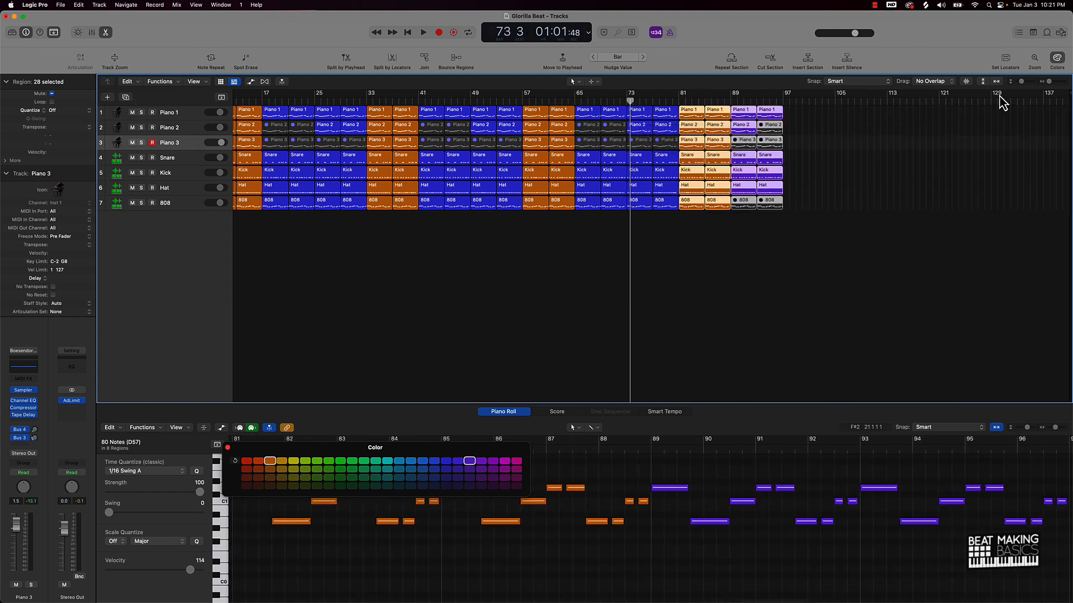
Shorten the project end to just past the last regions and place the playhead at bar 97 to check the song length.
{"action": "scroll", "coordinate": [651, 246], "scroll_direction": "right", "scroll_amount": 1}
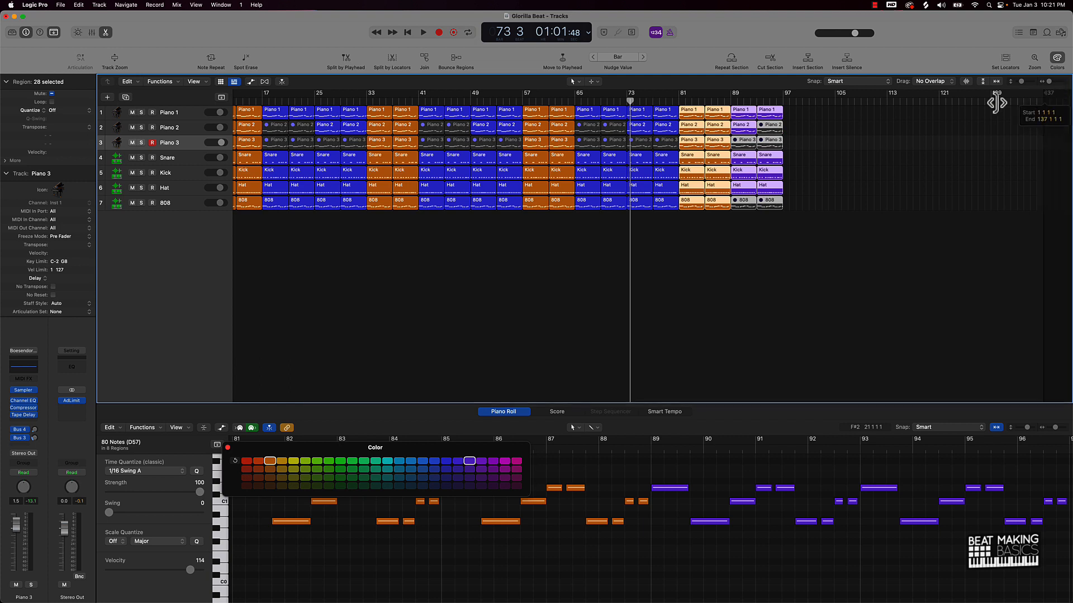
{"action": "left_click_drag", "start_coordinate": [792, 118], "coordinate": [796, 114]}
{"action": "left_click", "coordinate": [864, 103]}
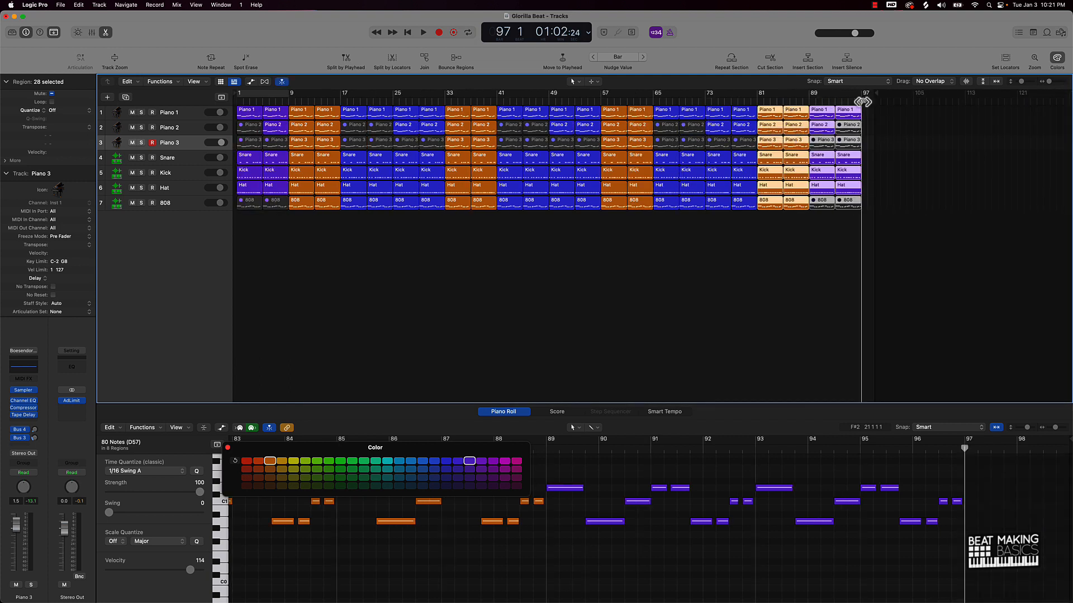
Clear the selection, return the playhead to bar 1, and turn off record enable on the Piano 3 track.
{"action": "left_click", "coordinate": [800, 234]}
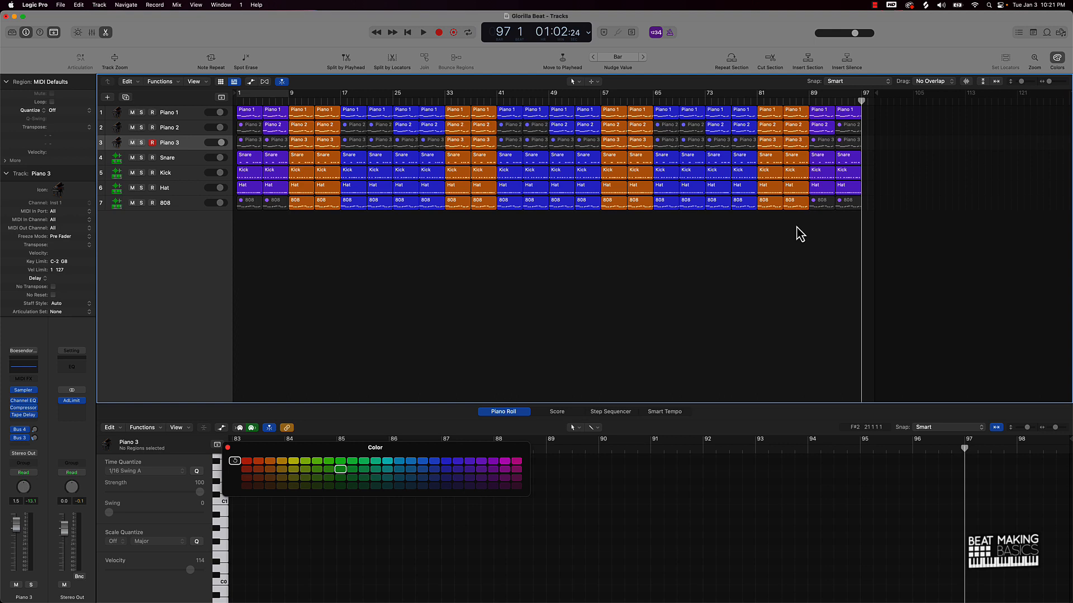
{"action": "key", "text": "Return"}
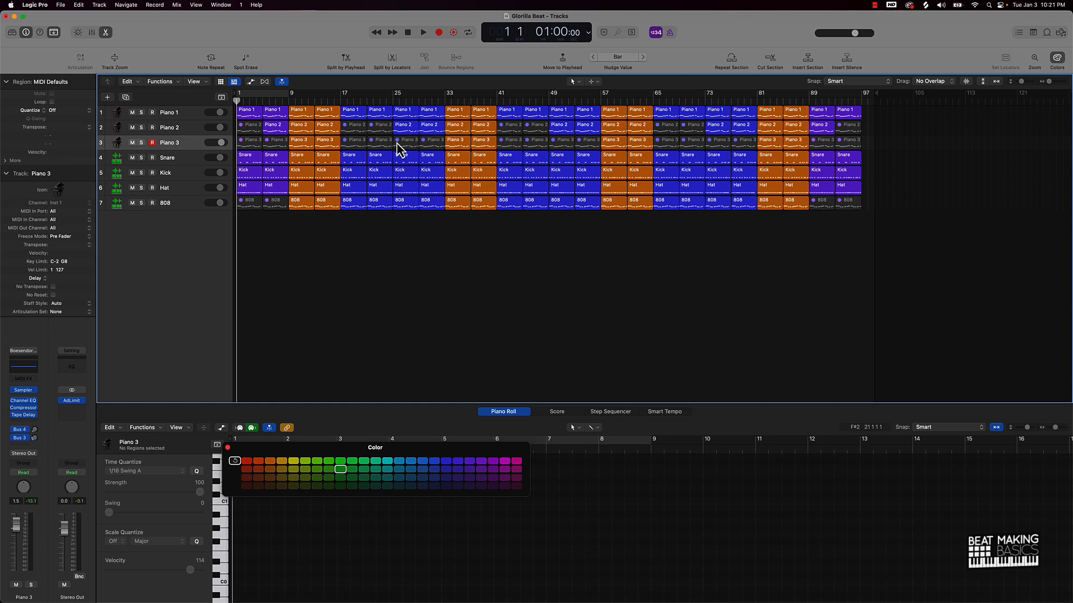
{"action": "left_click", "coordinate": [152, 142]}
Insert the stereo Remix FX plug-in on the Piano 1 track, close the color palette, and place the plug-in window below the tracks.
{"action": "left_click", "coordinate": [178, 111]}
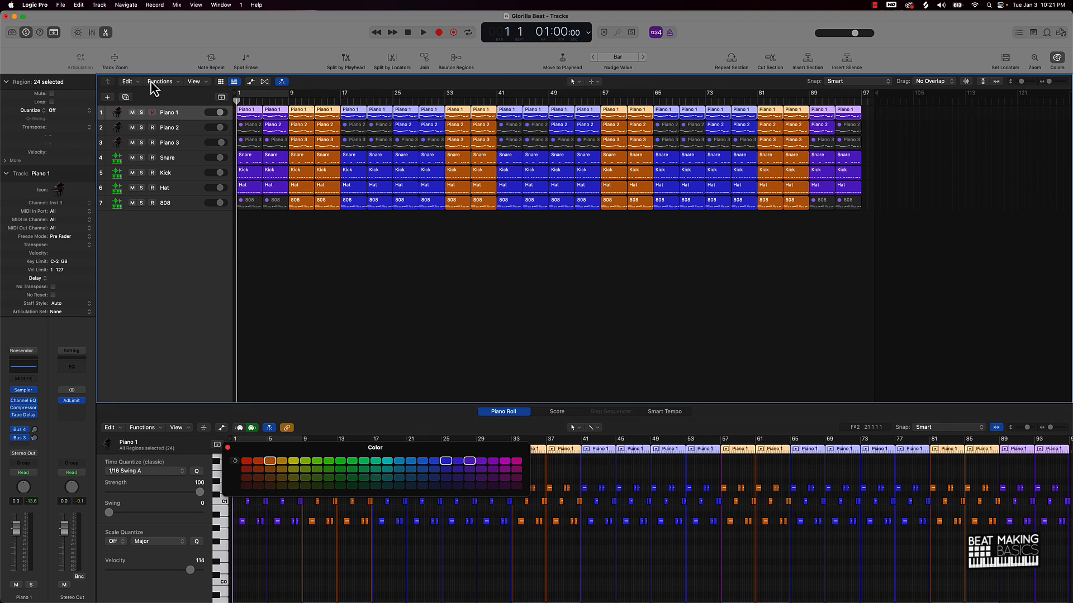
{"action": "left_click", "coordinate": [24, 422]}
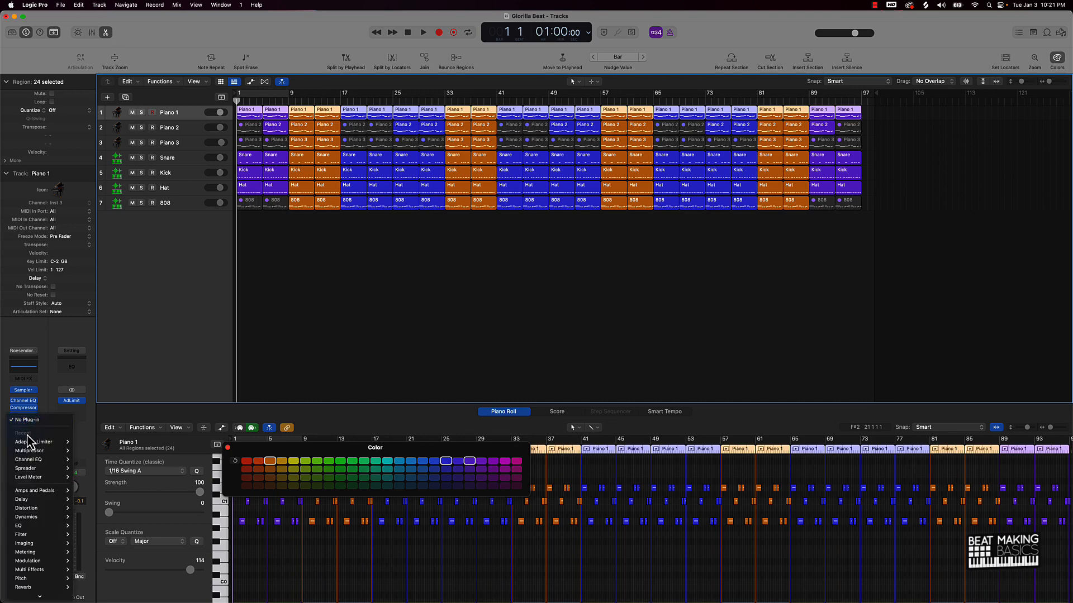
{"action": "mouse_move", "coordinate": [33, 572]}
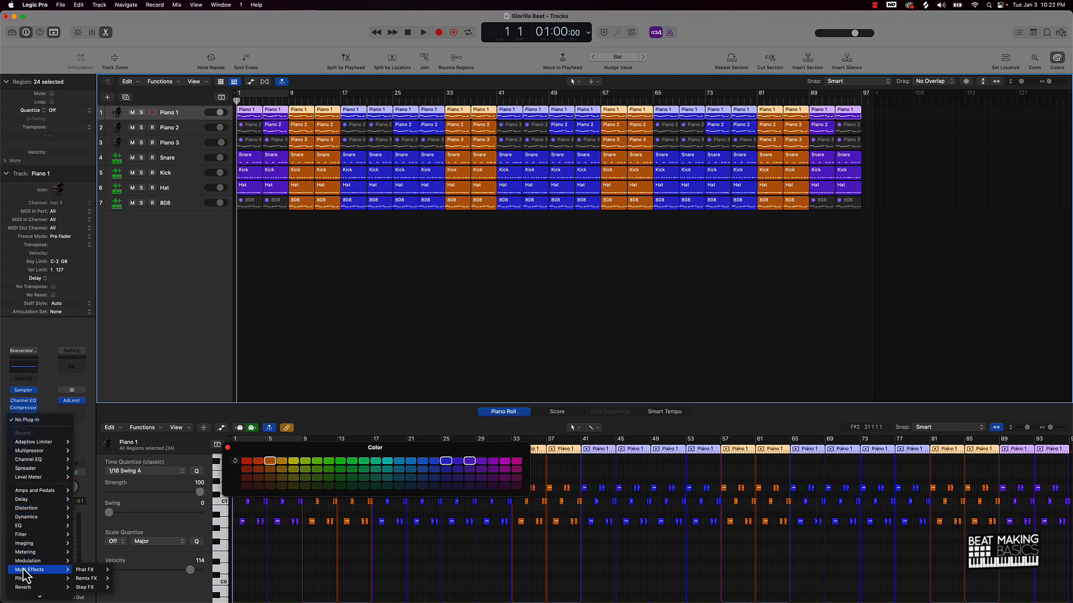
{"action": "left_click", "coordinate": [119, 579]}
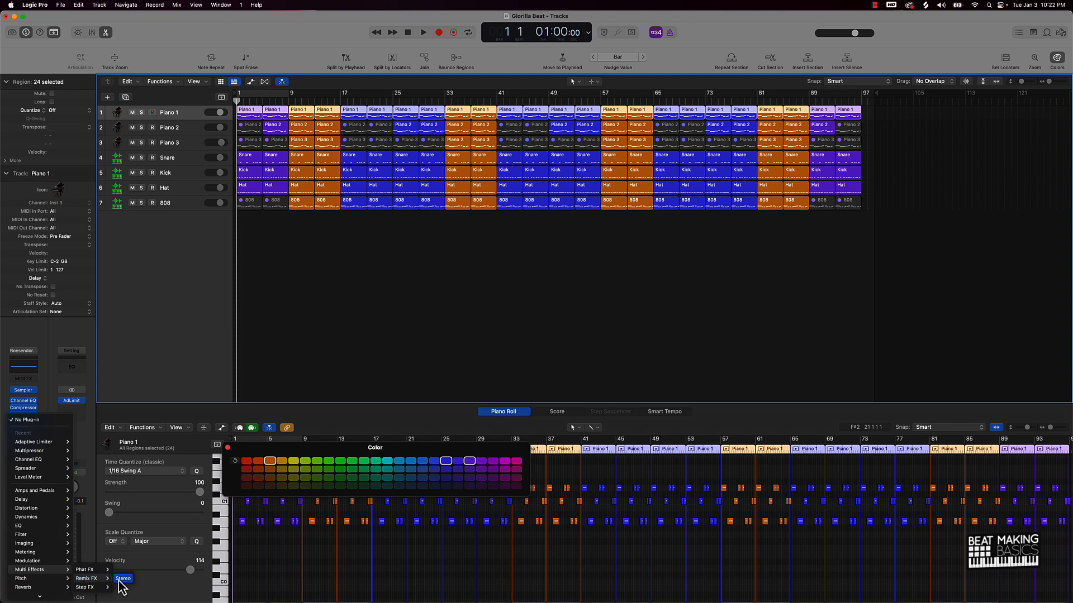
{"action": "left_click", "coordinate": [228, 449]}
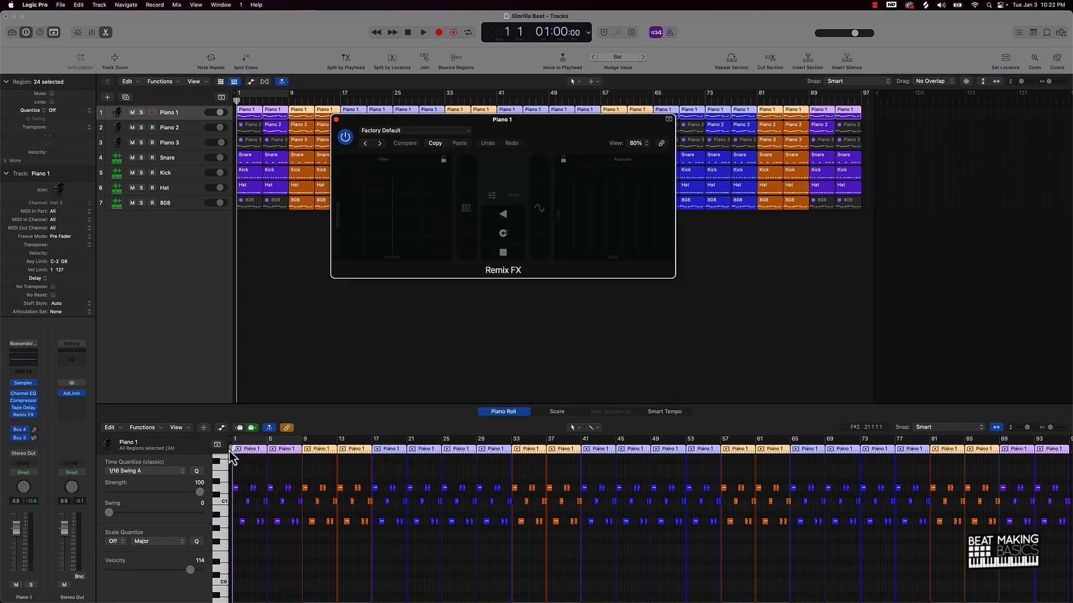
{"action": "left_click_drag", "start_coordinate": [567, 135], "coordinate": [577, 246]}
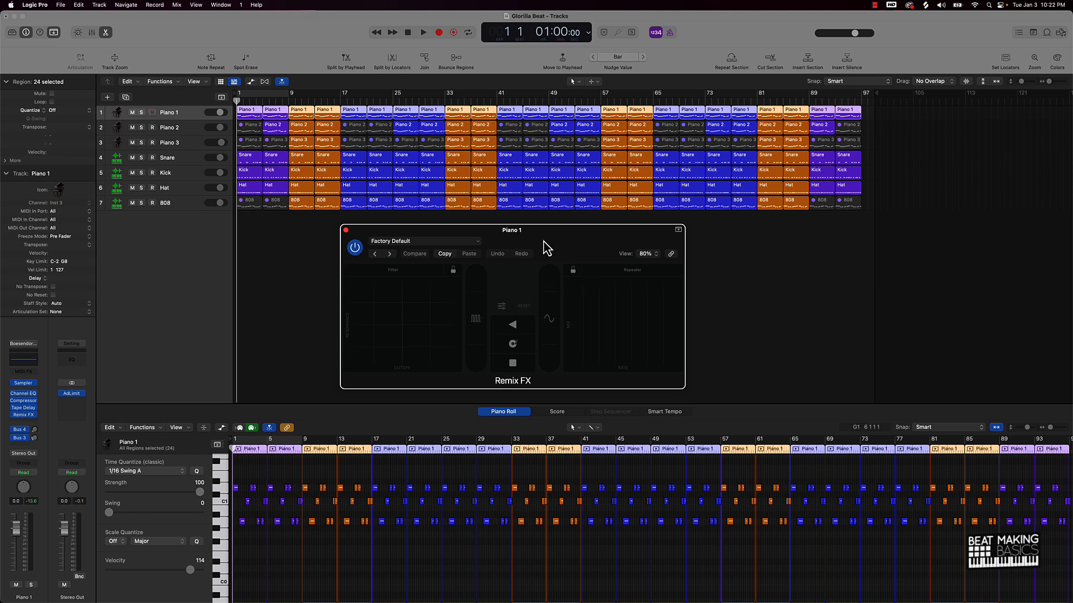
{"action": "left_click_drag", "start_coordinate": [547, 248], "coordinate": [479, 240]}
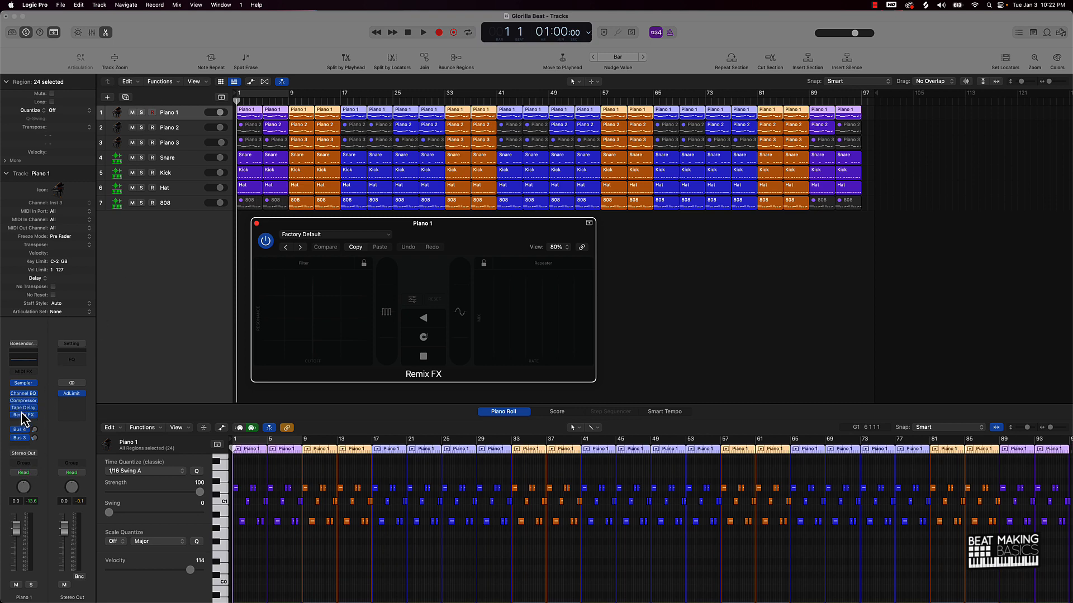
Set the Piano 1 track's automation mode to Touch and start playback from bar 1.
{"action": "left_click", "coordinate": [33, 474]}
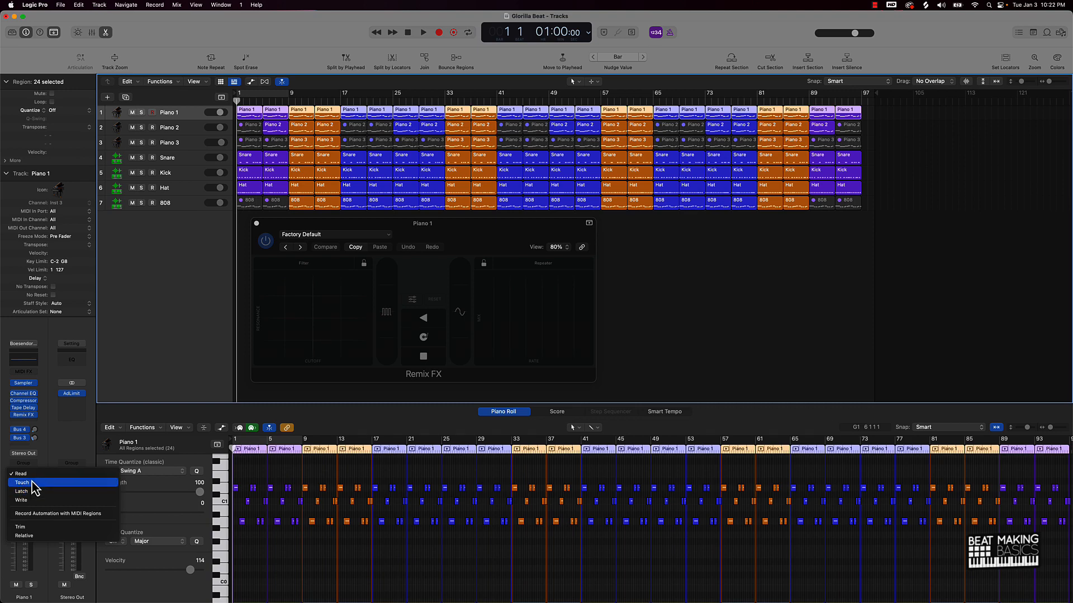
{"action": "left_click", "coordinate": [33, 483]}
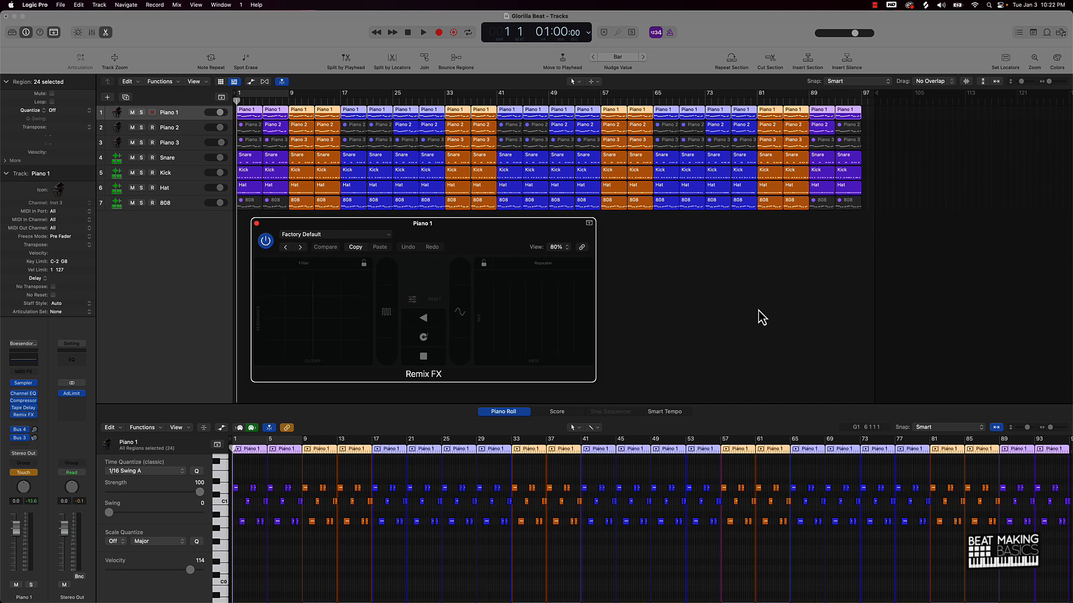
{"action": "key", "text": "space"}
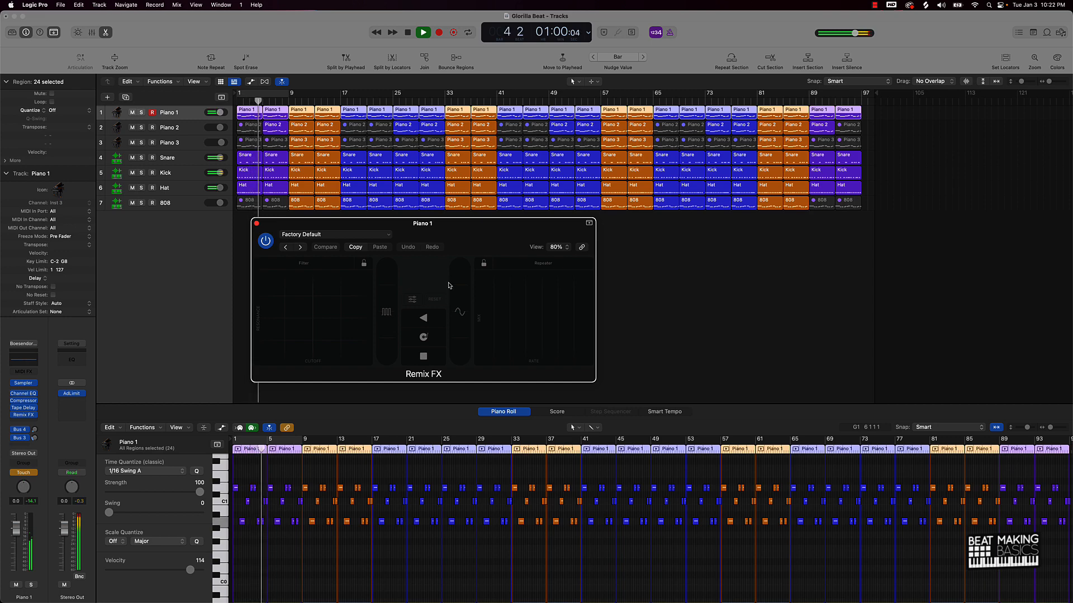
Try out the Remix FX center and Repeater effects on Piano 1 during playback, stop at bar 31, and close the plug-in window.
{"action": "left_click", "coordinate": [442, 359]}
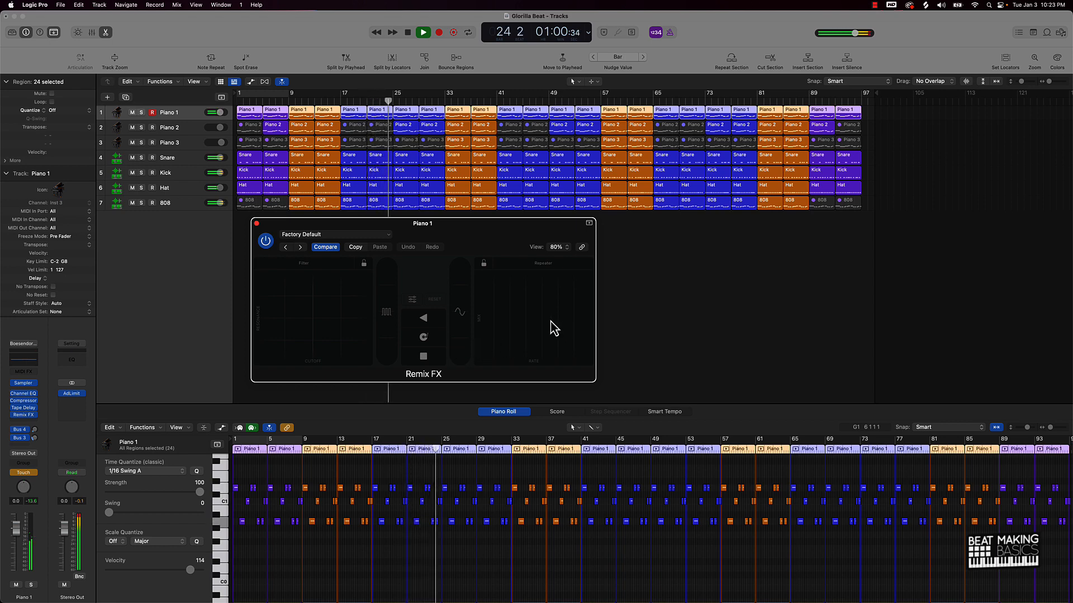
{"action": "mouse_move", "coordinate": [550, 322]}
{"action": "left_mouse_down"}
{"action": "mouse_move", "coordinate": [567, 319]}
{"action": "mouse_move", "coordinate": [503, 313]}
{"action": "mouse_move", "coordinate": [513, 328]}
{"action": "mouse_move", "coordinate": [522, 319]}
{"action": "mouse_move", "coordinate": [559, 334]}
{"action": "left_mouse_up"}
{"action": "left_click_drag", "start_coordinate": [560, 333], "coordinate": [511, 330]}
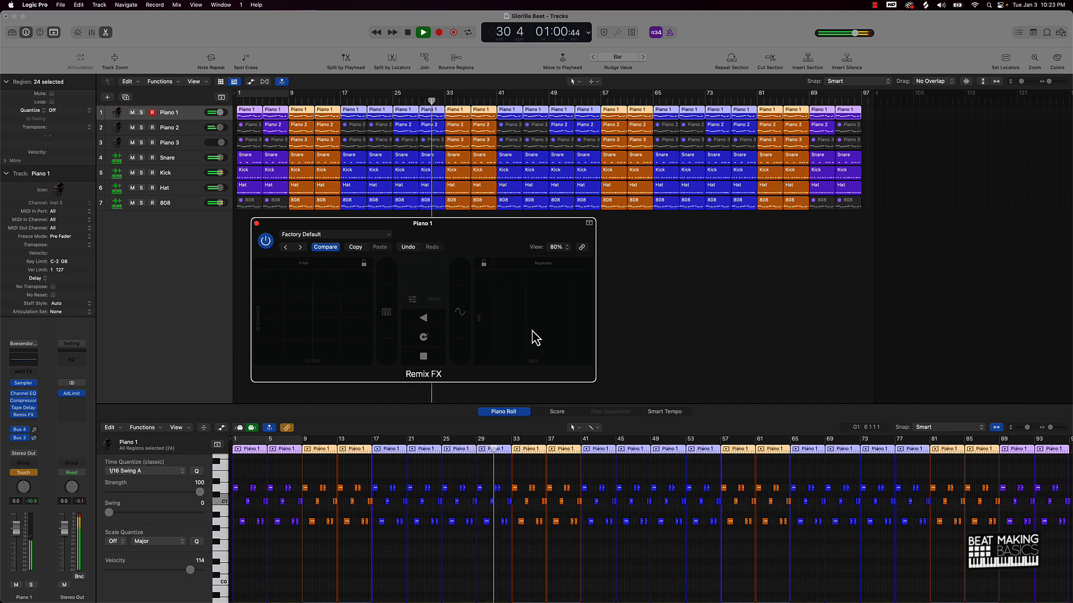
{"action": "key", "text": "space"}
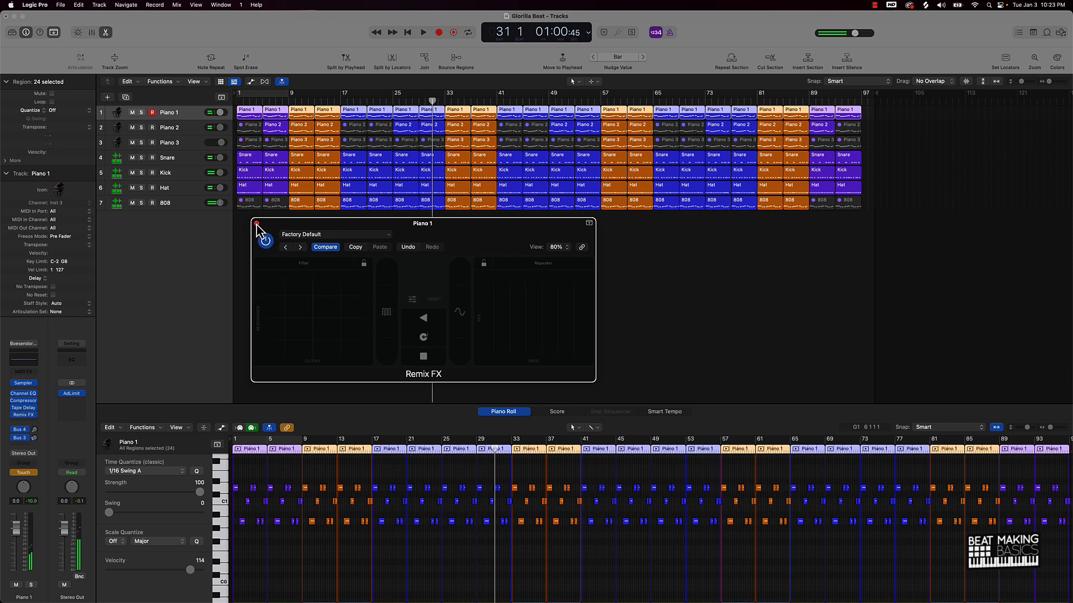
{"action": "left_click", "coordinate": [256, 224]}
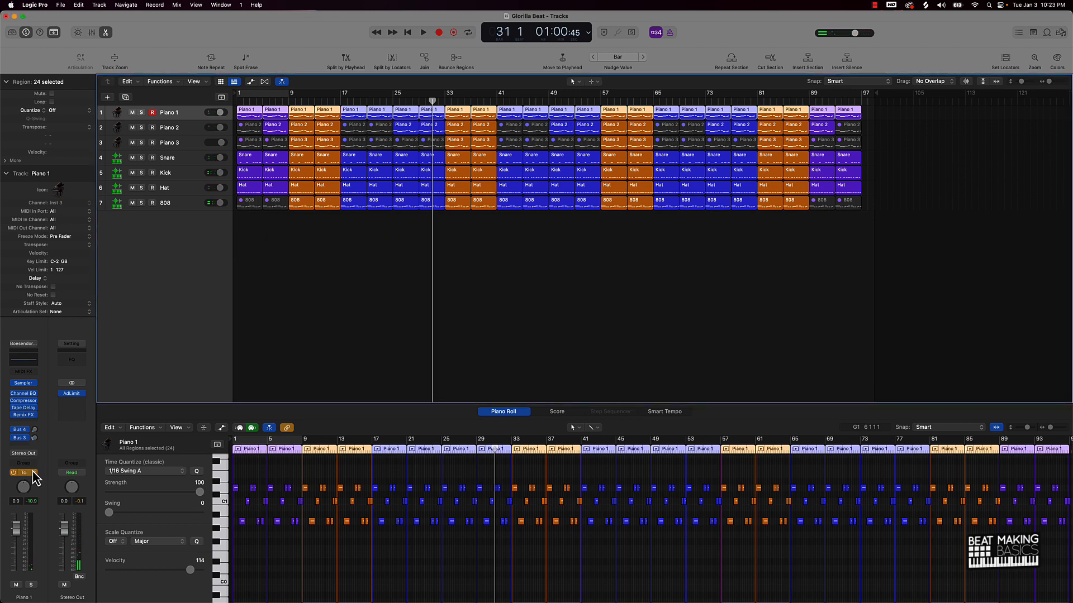
Show track automation and play from around bar 7 to check the Piano 1 take.
{"action": "key", "text": "a"}
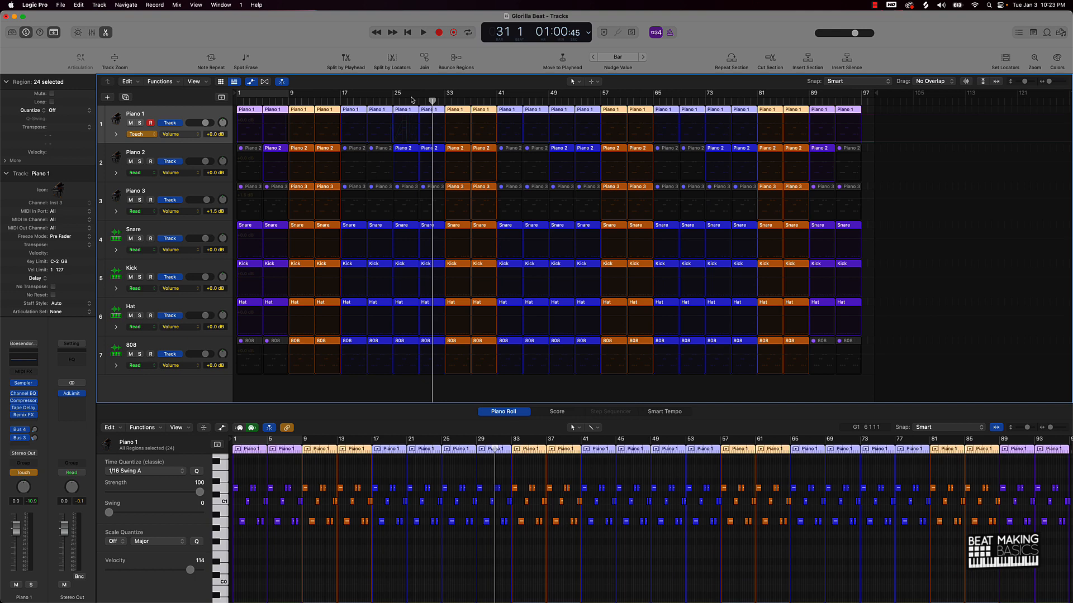
{"action": "double_click", "coordinate": [275, 102]}
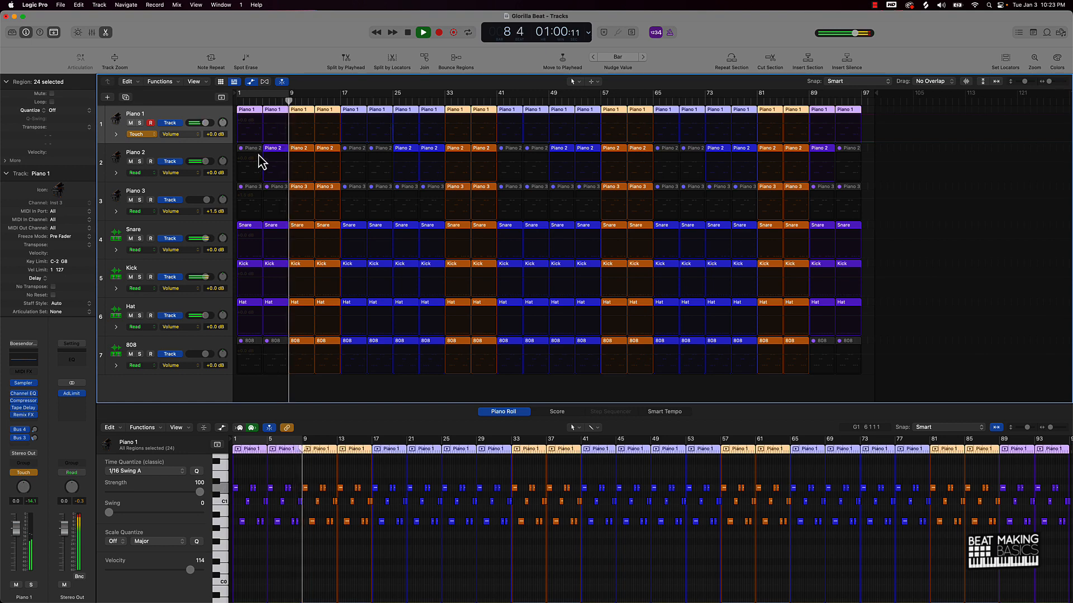
{"action": "key", "text": "space"}
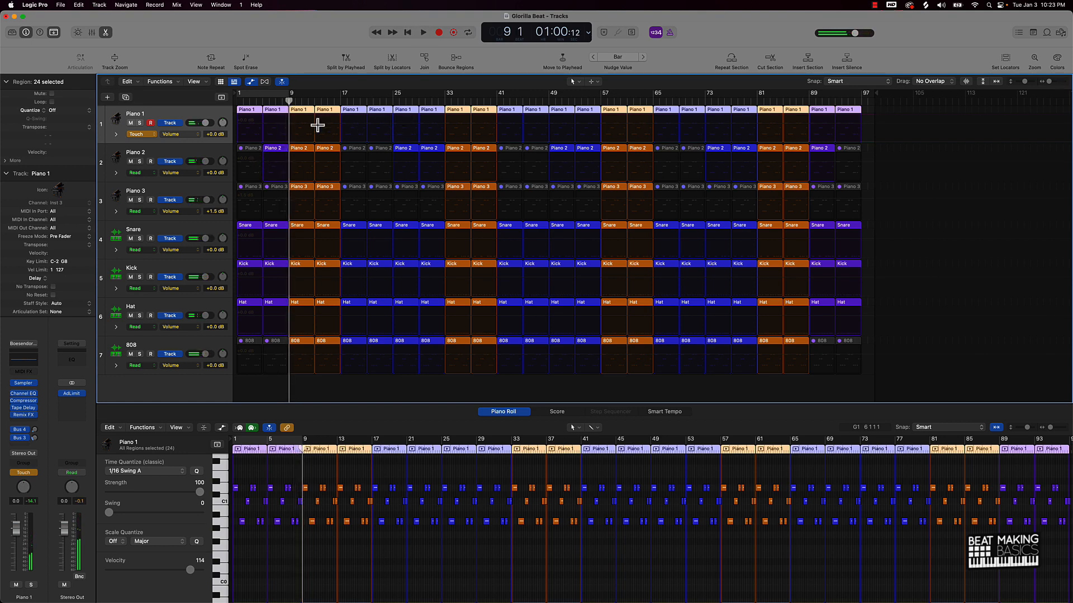
Undo the Remix FX changes on Piano 1 and hide the track automation.
{"action": "key", "text": "super+z"}
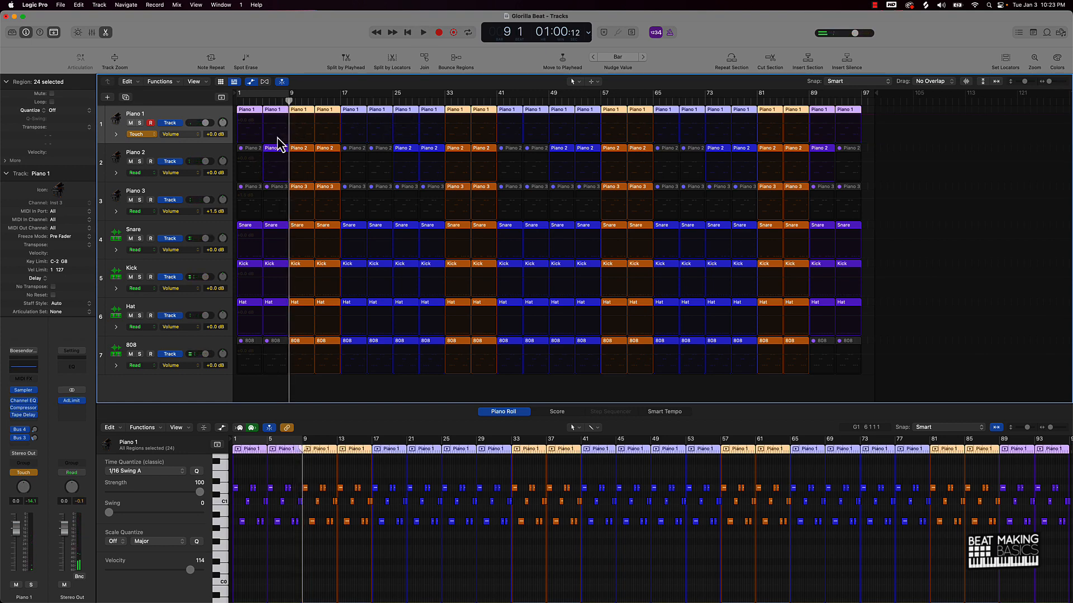
{"action": "key", "text": "super+shift+z"}
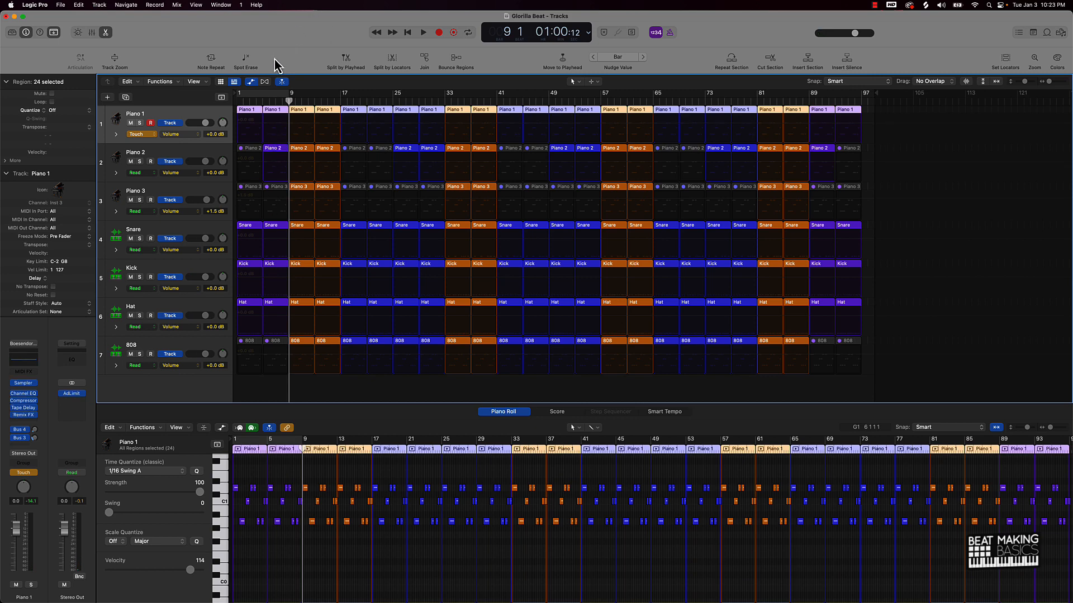
{"action": "key", "text": "super+Up"}
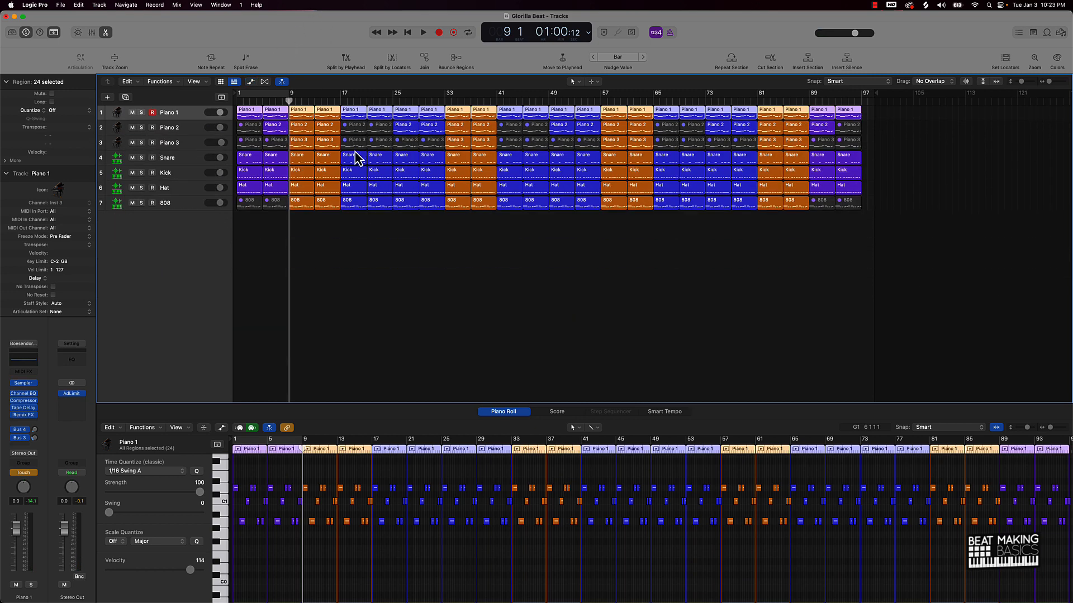
Place the playhead at bar 33 with cycling off and clear the region selection.
{"action": "left_click_drag", "start_coordinate": [499, 99], "coordinate": [597, 99]}
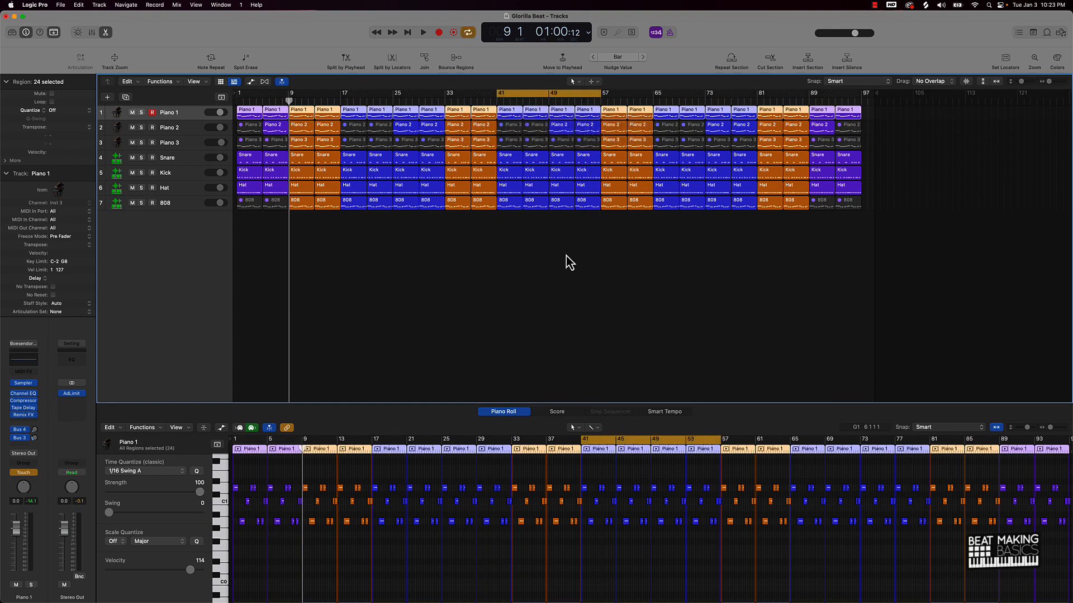
{"action": "left_click", "coordinate": [522, 94]}
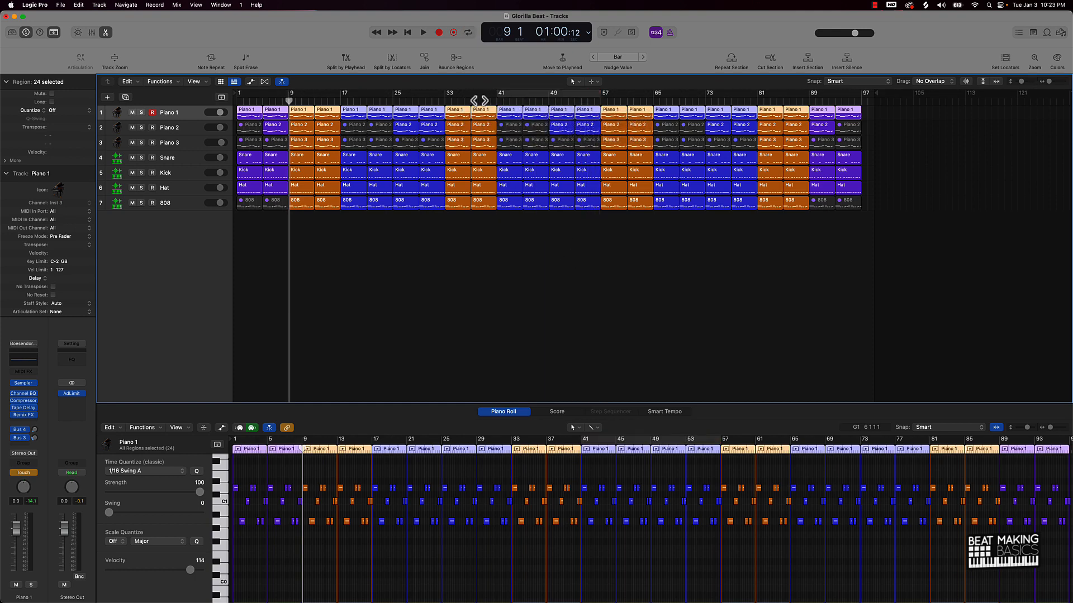
{"action": "left_click", "coordinate": [450, 99]}
{"action": "left_click", "coordinate": [553, 273]}
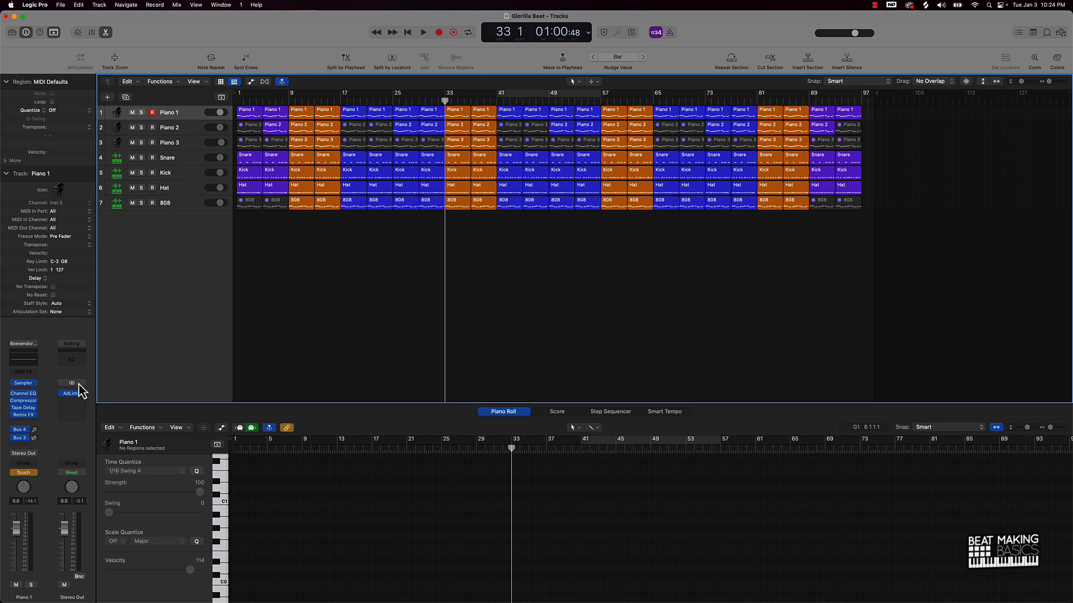
Reopen Remix FX on Piano 1, place its window below the tracks, and hide the toolbar.
{"action": "left_click", "coordinate": [22, 415]}
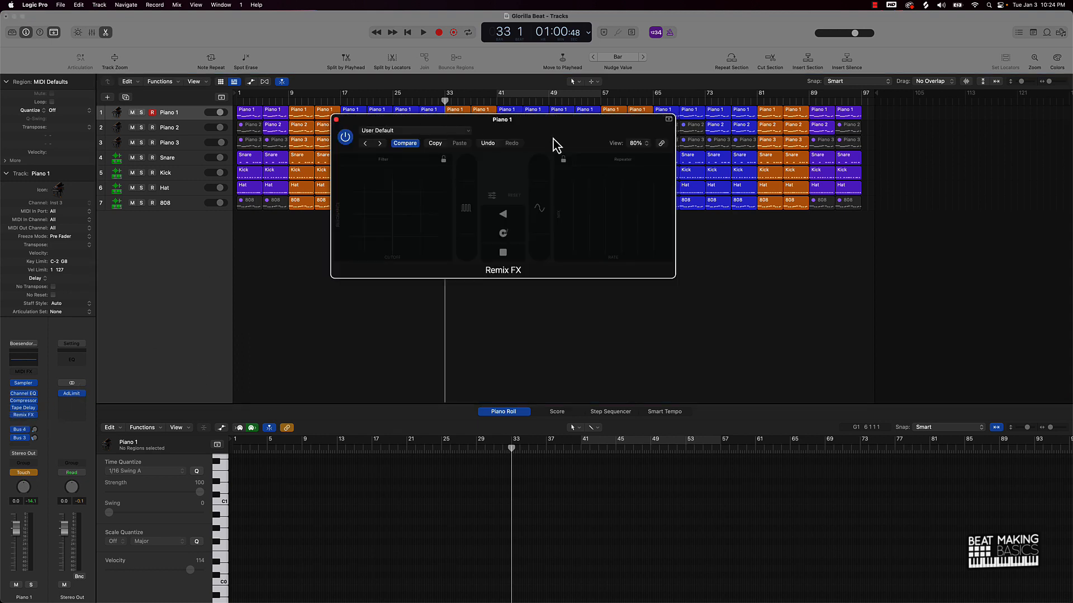
{"action": "left_click_drag", "start_coordinate": [556, 145], "coordinate": [568, 249]}
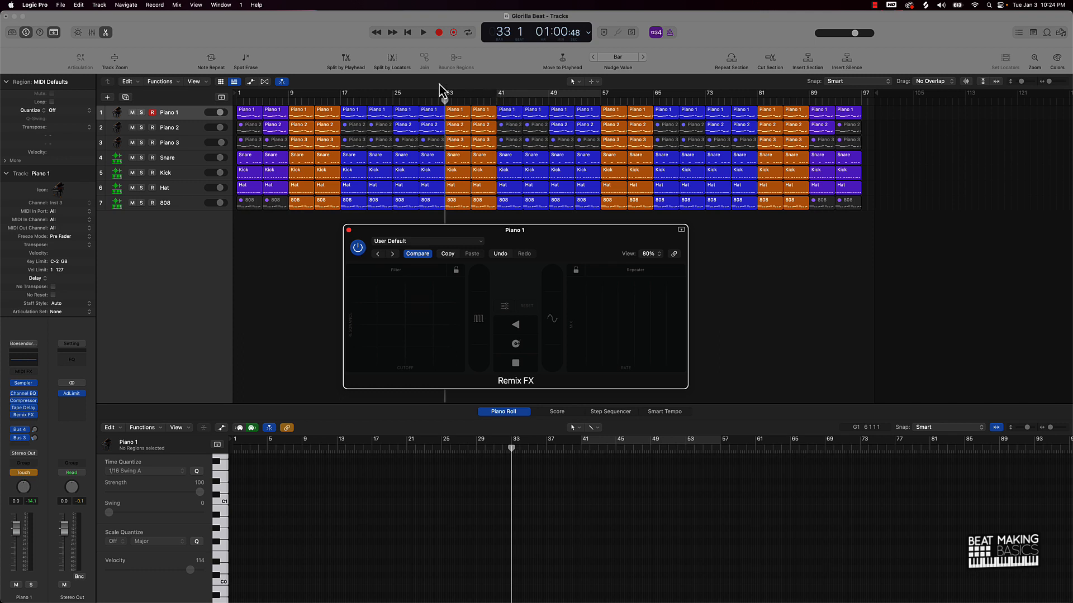
{"action": "left_click", "coordinate": [53, 32]}
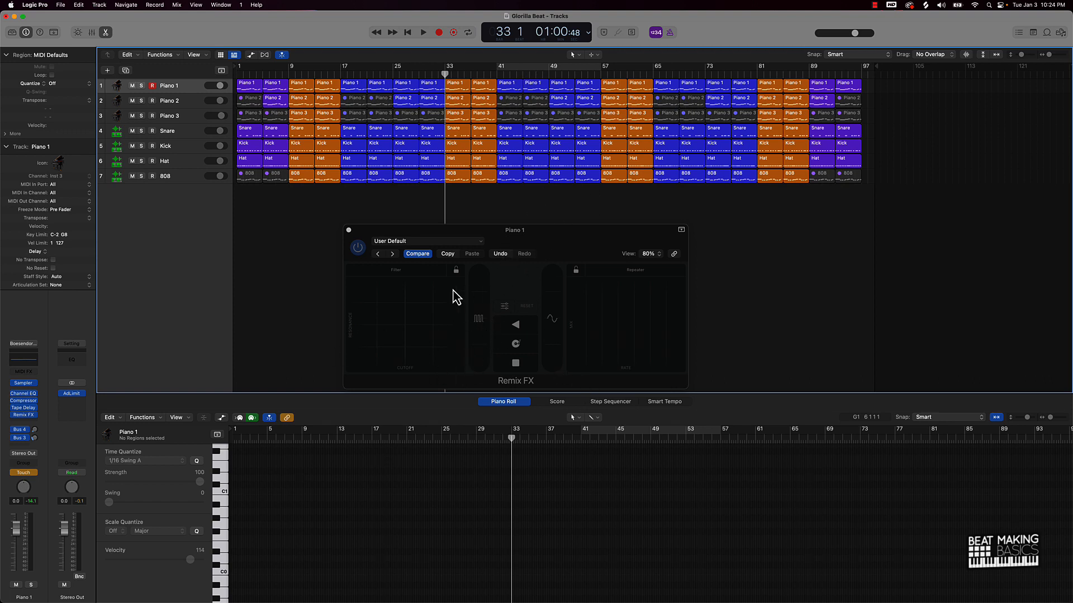
Play from bar 33 and record a rising Remix FX filter sweep on Piano 1 from bar 41 to just before bar 49.
{"action": "key", "text": "space"}
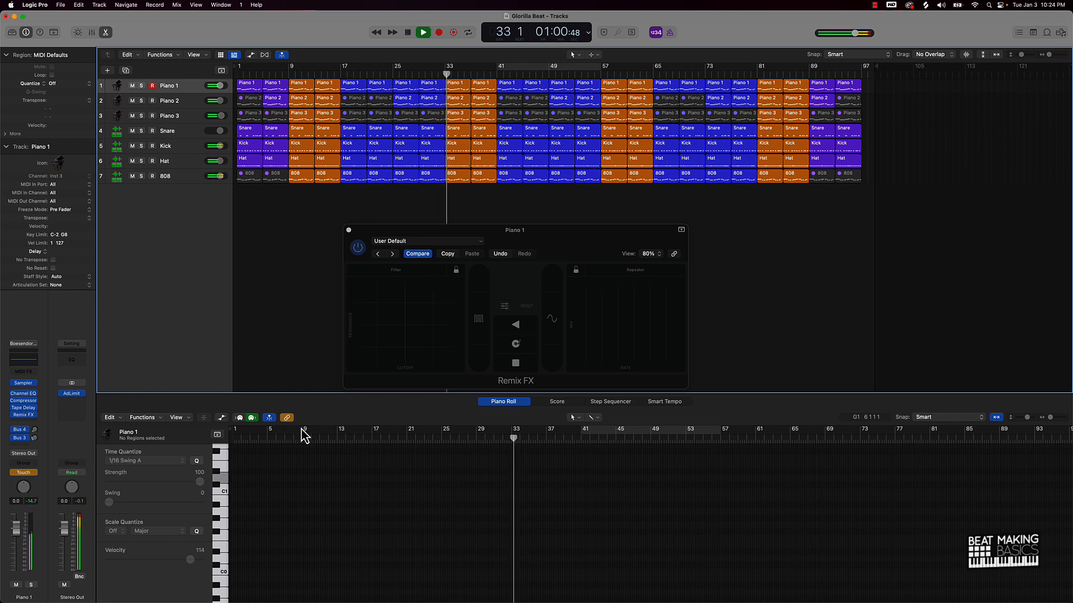
{"action": "left_click", "coordinate": [371, 344]}
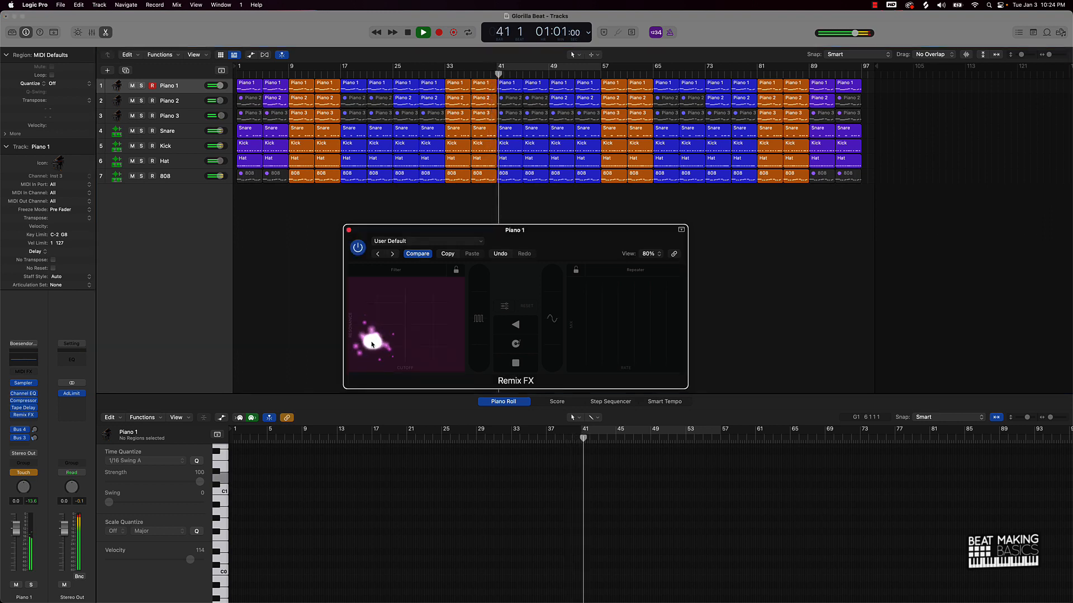
{"action": "left_click_drag", "start_coordinate": [371, 345], "coordinate": [384, 343]}
{"action": "left_click_drag", "start_coordinate": [384, 337], "coordinate": [423, 323]}
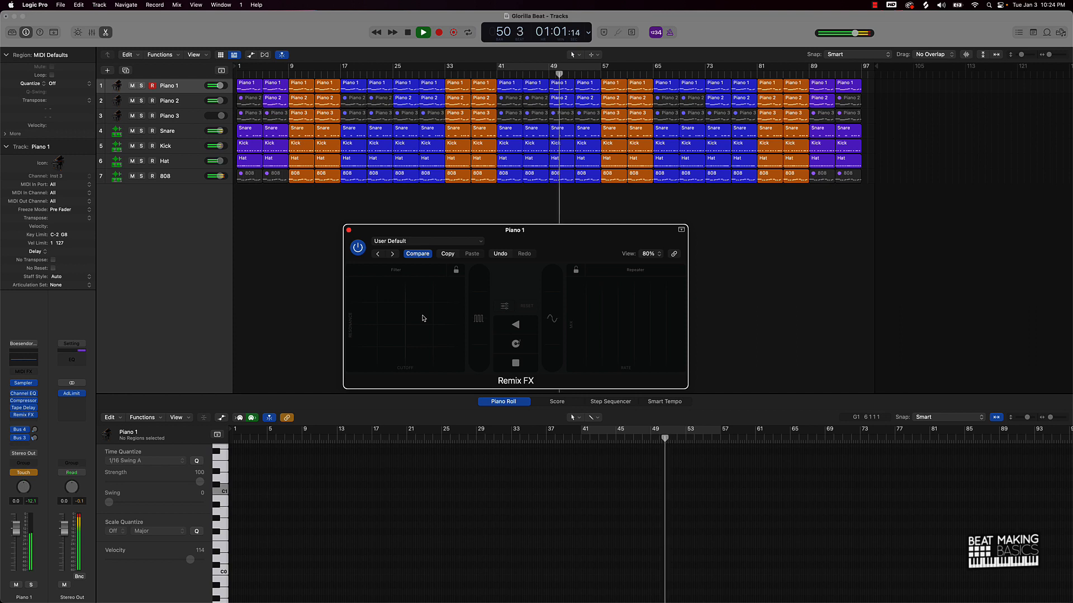
Close the plug-in window, set Piano 1's automation mode to Read, and display its Remix FX: Filter Cutoff automation.
{"action": "left_click", "coordinate": [349, 230]}
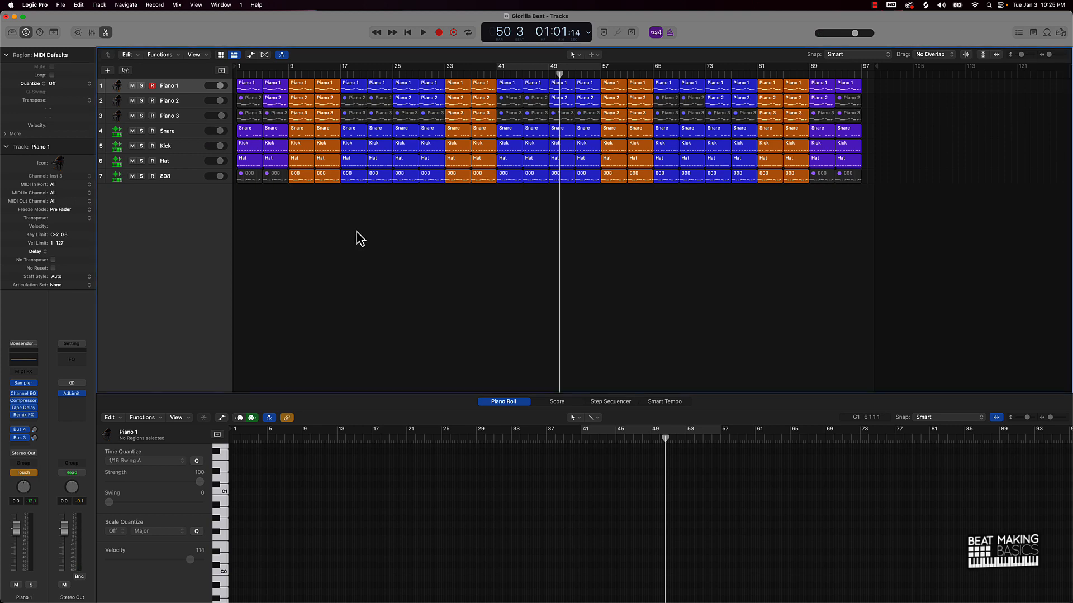
{"action": "key", "text": "a"}
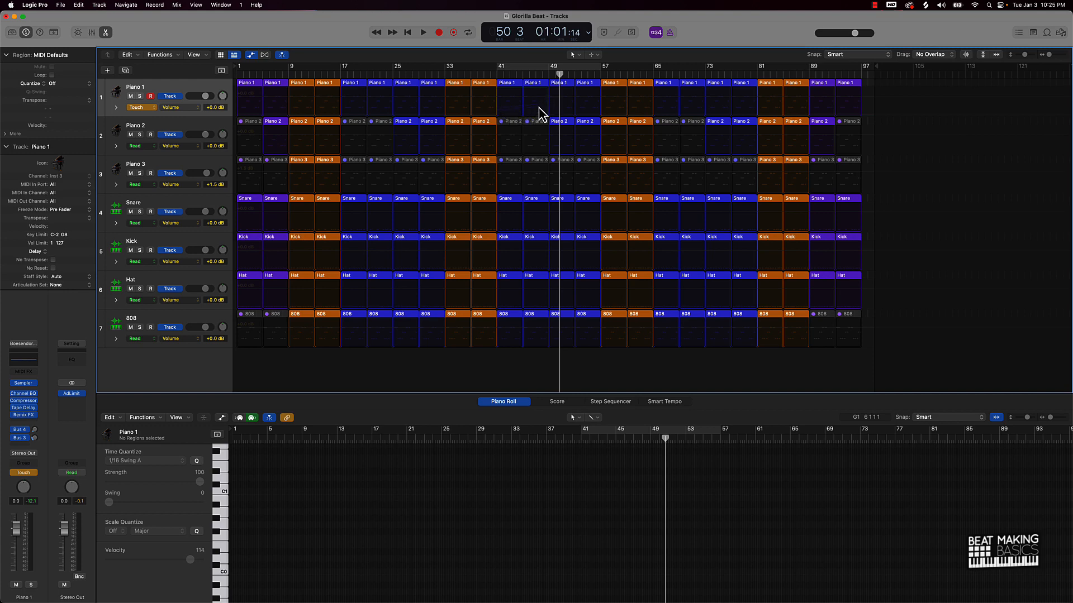
{"action": "left_click", "coordinate": [158, 108]}
{"action": "left_click", "coordinate": [152, 101]}
{"action": "left_click", "coordinate": [189, 107]}
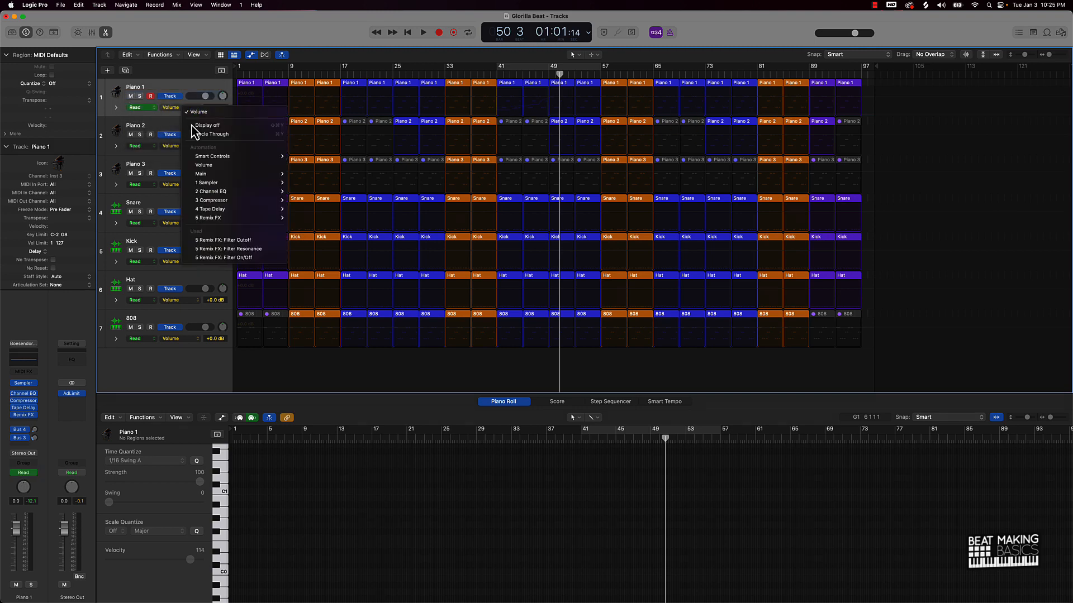
{"action": "left_click", "coordinate": [242, 242]}
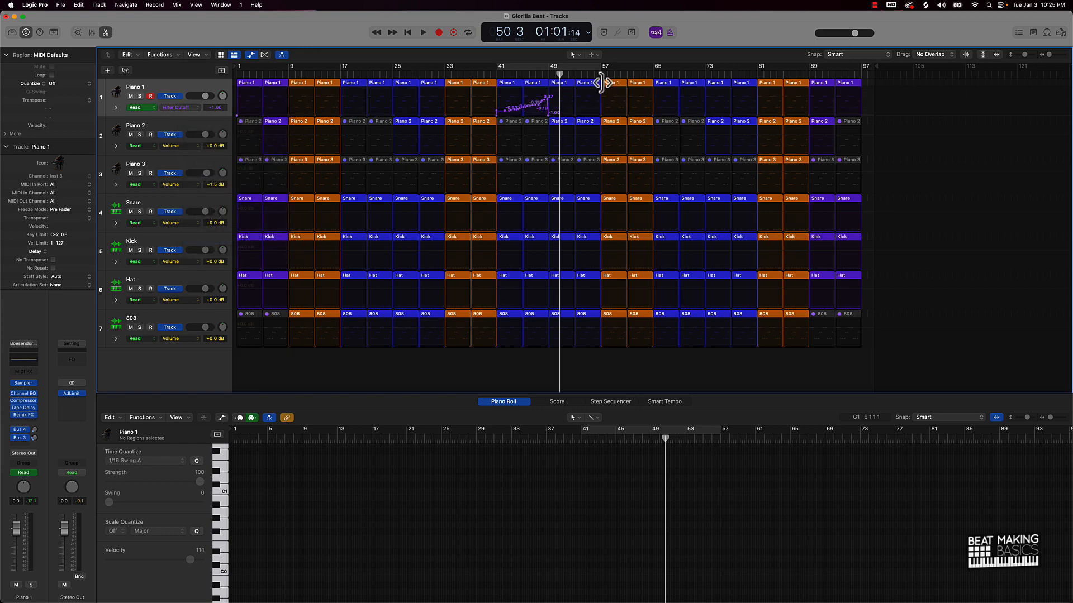
Reshape Piano 1's Filter Cutoff automation into a straight rise from -1.00 at bar 41 to a peak at bar 49, dropping back to -1.00.
{"action": "scroll", "coordinate": [550, 109], "scroll_direction": "up", "scroll_amount": 5}
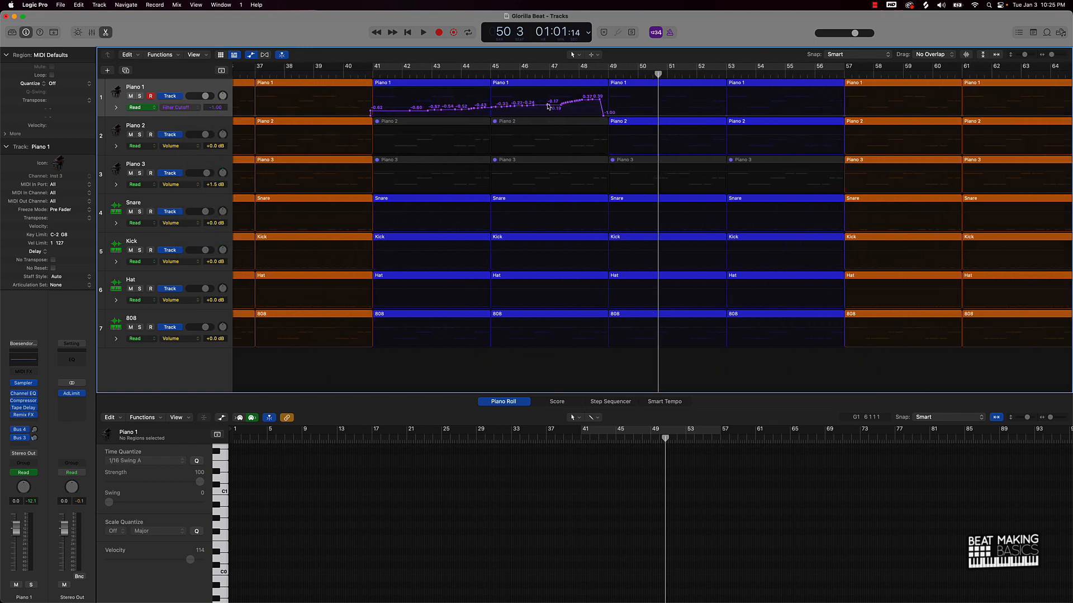
{"action": "scroll", "coordinate": [495, 108], "scroll_direction": "left", "scroll_amount": 2}
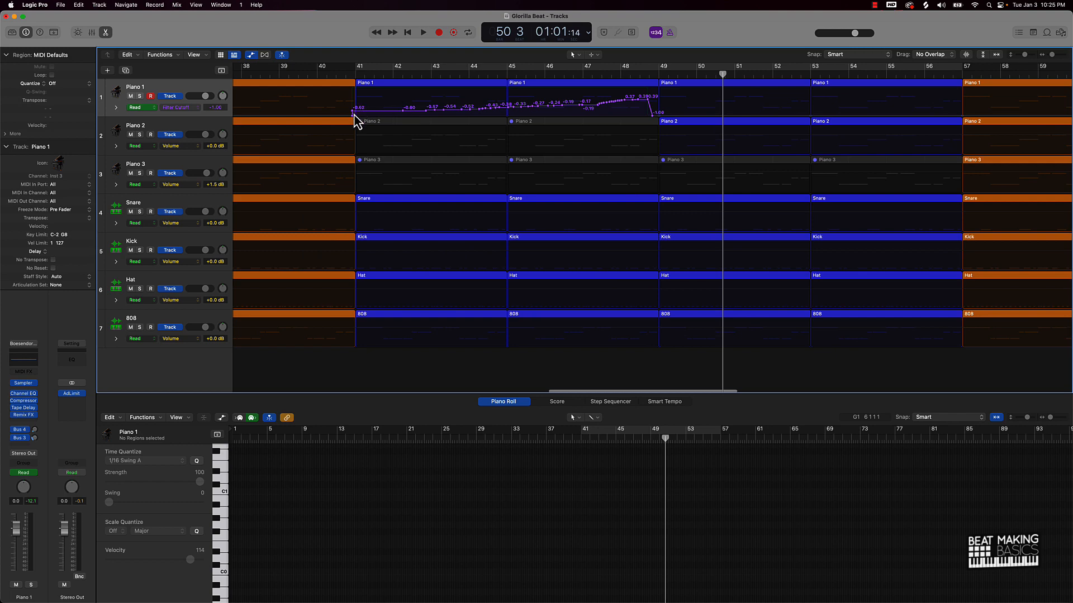
{"action": "left_click_drag", "start_coordinate": [353, 111], "coordinate": [354, 115]}
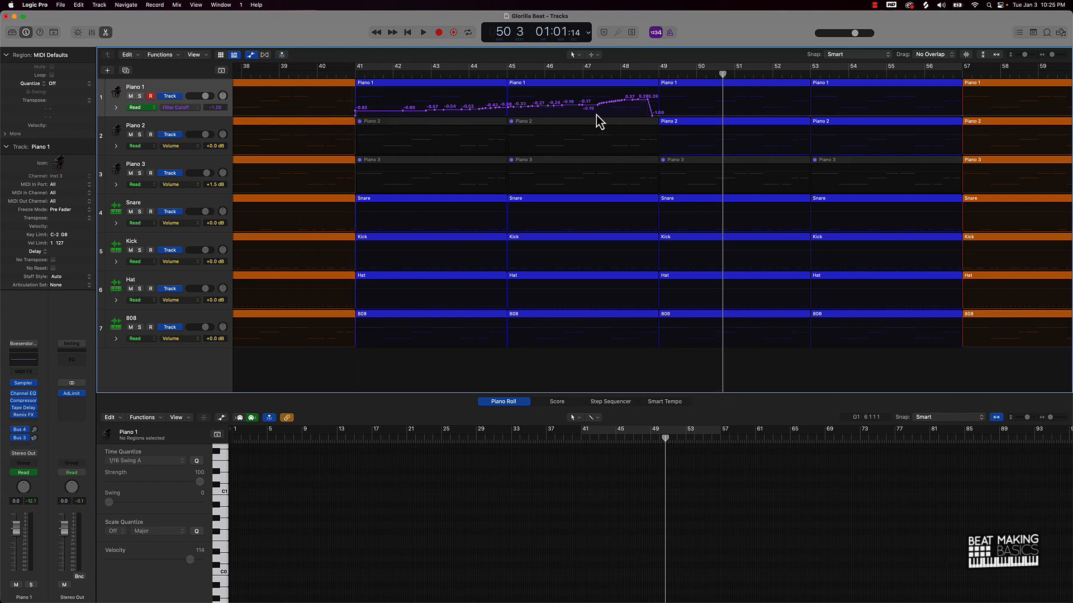
{"action": "left_click_drag", "start_coordinate": [355, 116], "coordinate": [355, 111]}
{"action": "mouse_move", "coordinate": [653, 117]}
{"action": "left_mouse_down"}
{"action": "mouse_move", "coordinate": [658, 95]}
{"action": "mouse_move", "coordinate": [353, 120]}
{"action": "left_mouse_up"}
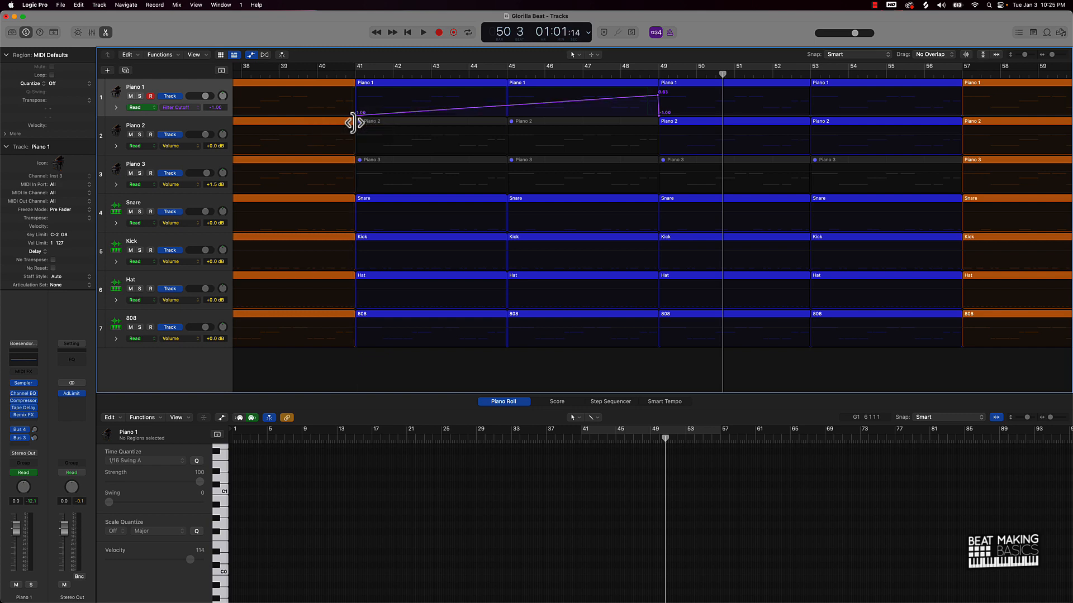
Play from just before bar 41 to hear the edited filter sweep.
{"action": "left_click", "coordinate": [346, 75]}
{"action": "key", "text": "space"}
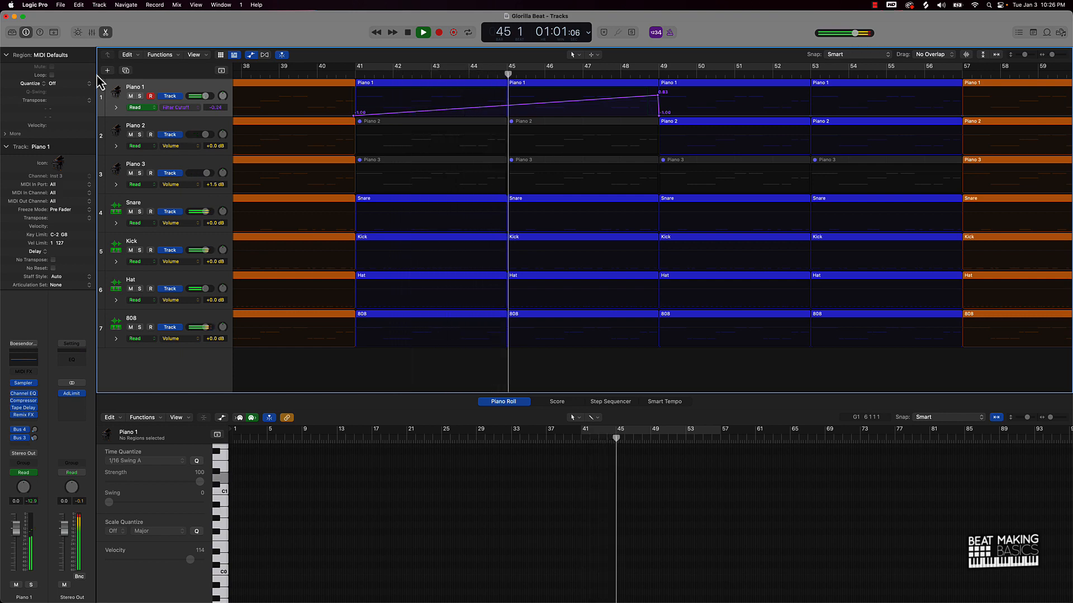
Align Piano 1's Remix FX: Filter On/Off automation so On starts at bar 41 and Off at bar 49, and hide the track automation.
{"action": "left_click", "coordinate": [192, 107]}
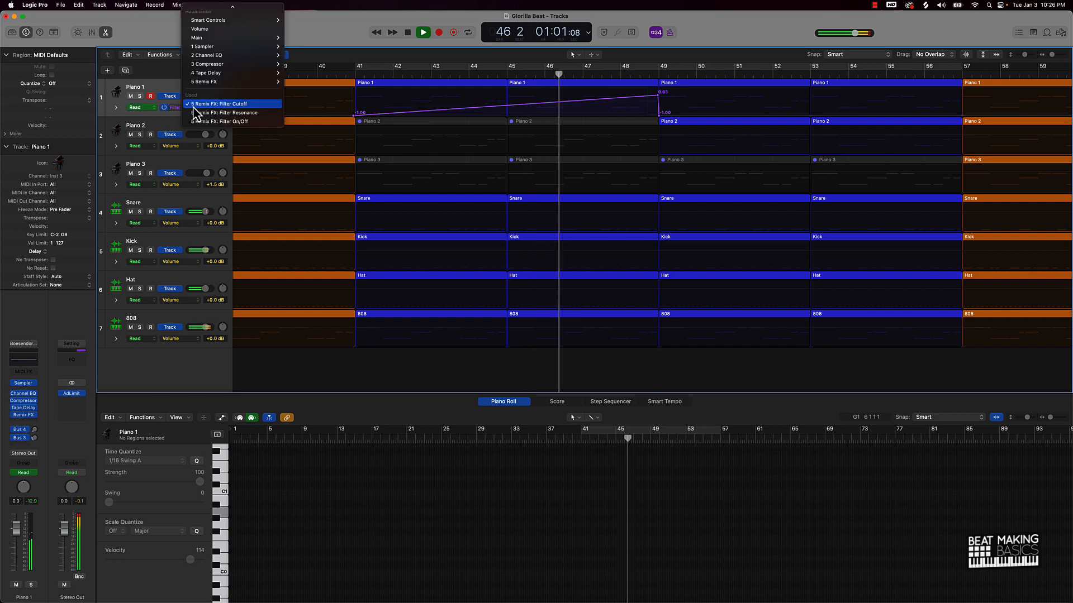
{"action": "left_click", "coordinate": [221, 121]}
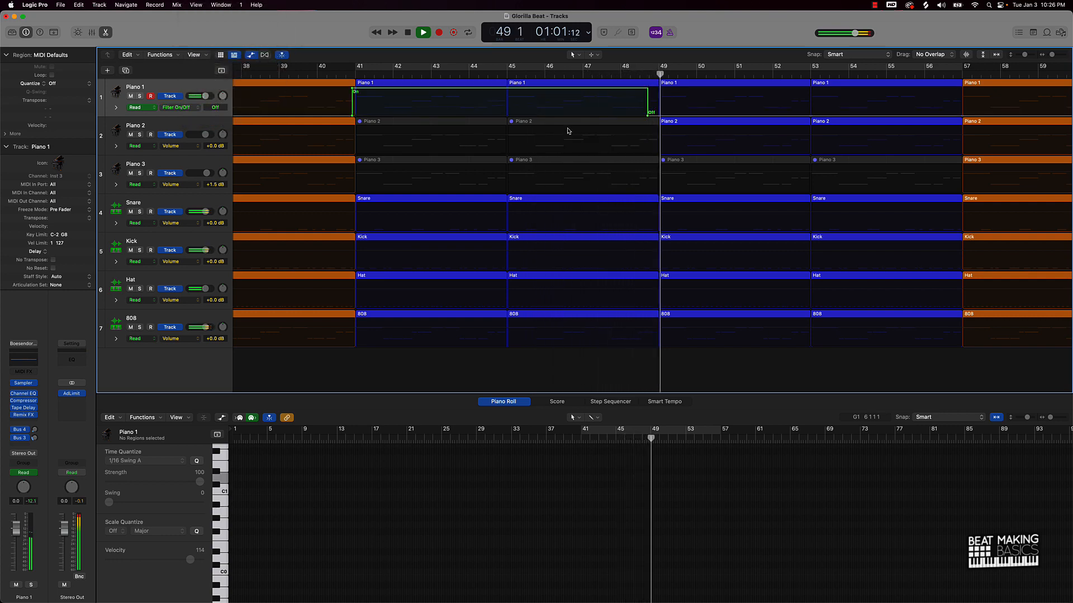
{"action": "key", "text": "space"}
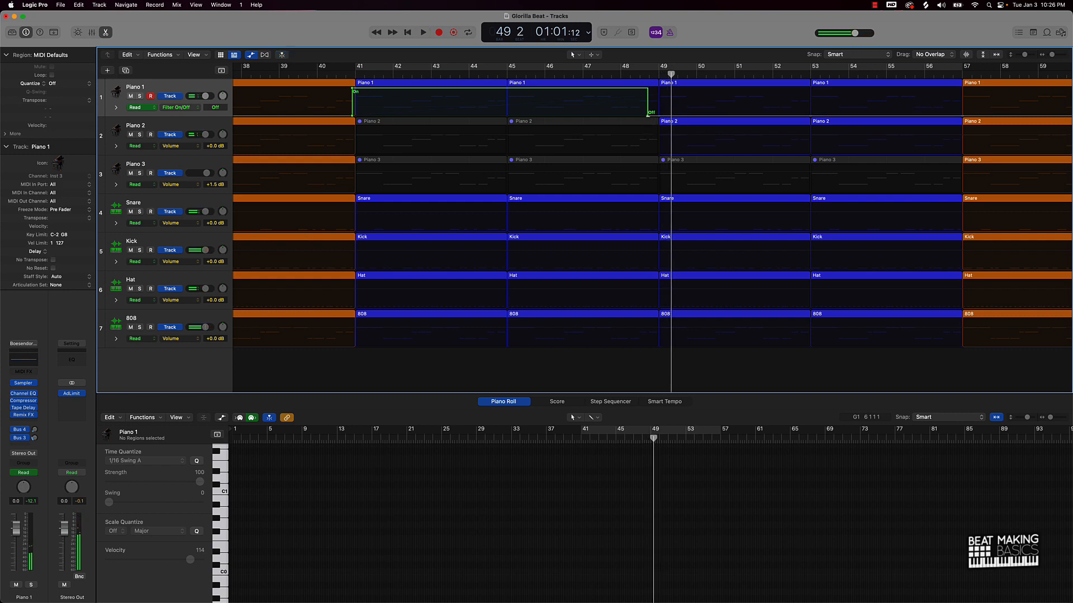
{"action": "left_click_drag", "start_coordinate": [648, 115], "coordinate": [658, 115]}
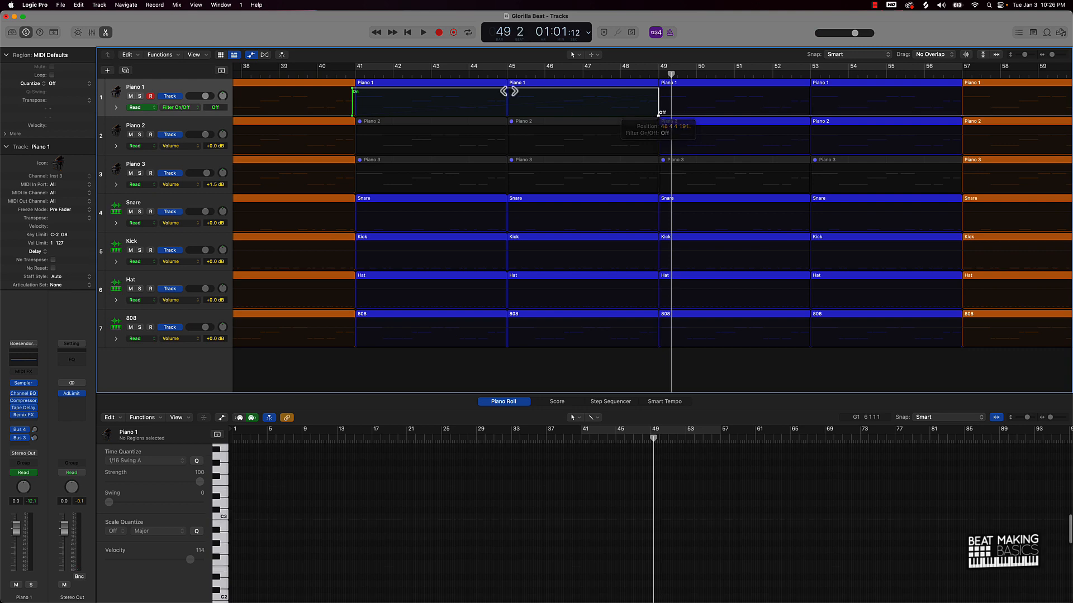
{"action": "left_click_drag", "start_coordinate": [352, 89], "coordinate": [354, 89]}
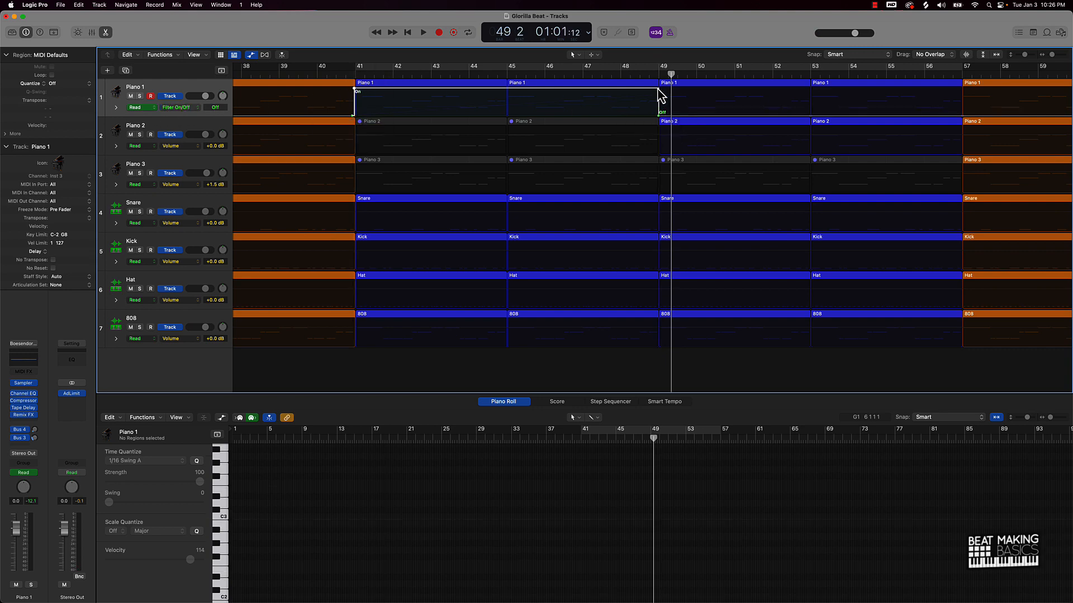
{"action": "scroll", "coordinate": [755, 106], "scroll_direction": "right", "scroll_amount": 10}
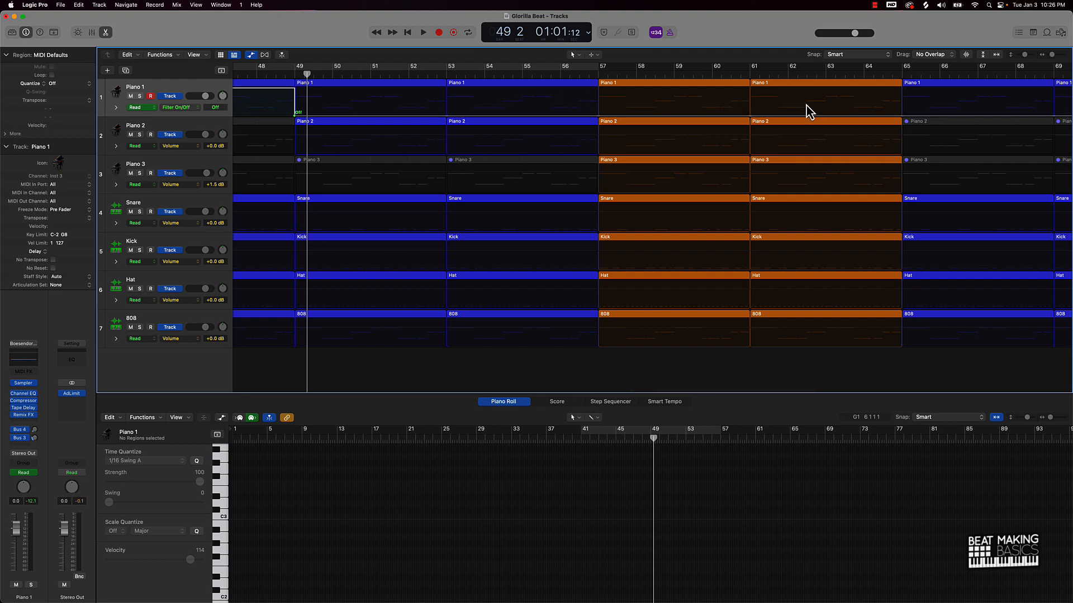
{"action": "scroll", "coordinate": [805, 111], "scroll_direction": "right", "scroll_amount": 5}
{"action": "key", "text": "a"}
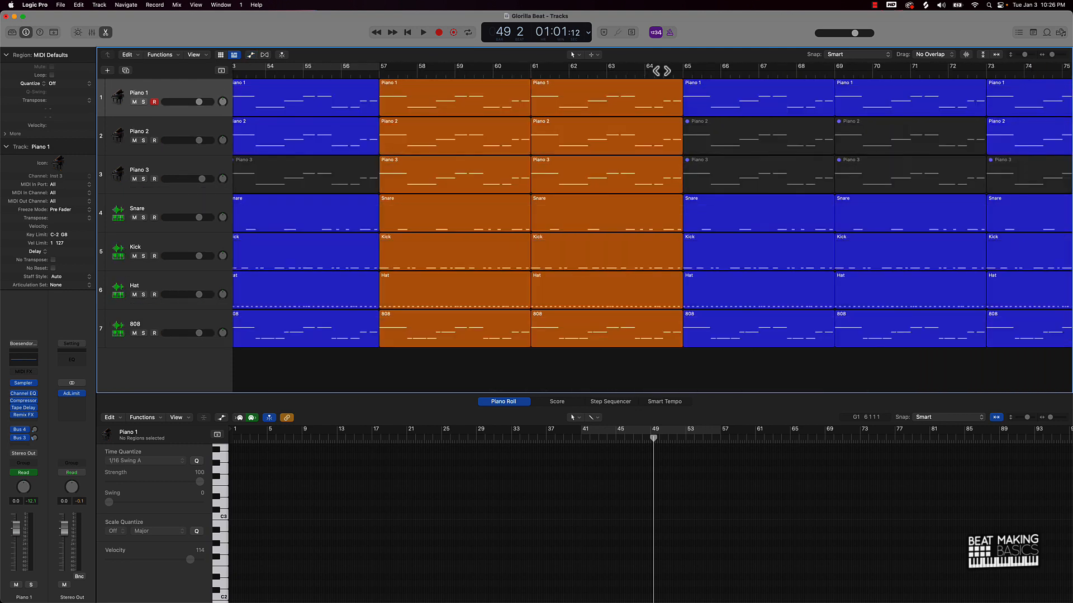
Place the playhead at bar 57, set Piano 1's automation mode to Touch, and open its Remix FX plug-in below the tracks.
{"action": "scroll", "coordinate": [731, 93], "scroll_direction": "right", "scroll_amount": 8}
{"action": "scroll", "coordinate": [674, 99], "scroll_direction": "down", "scroll_amount": 5}
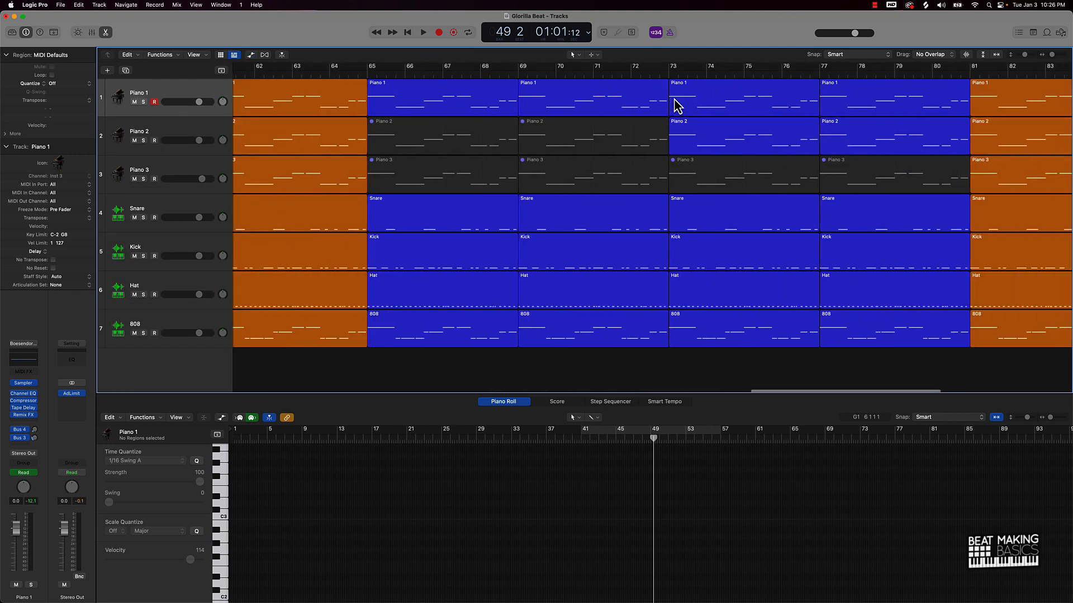
{"action": "scroll", "coordinate": [674, 100], "scroll_direction": "down", "scroll_amount": 5}
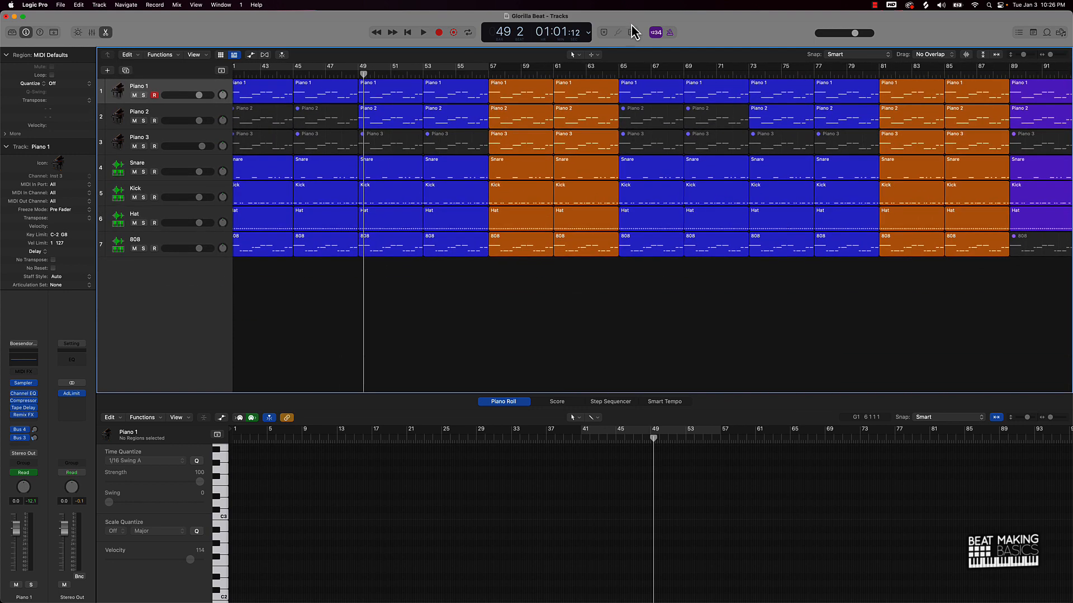
{"action": "left_click", "coordinate": [488, 74]}
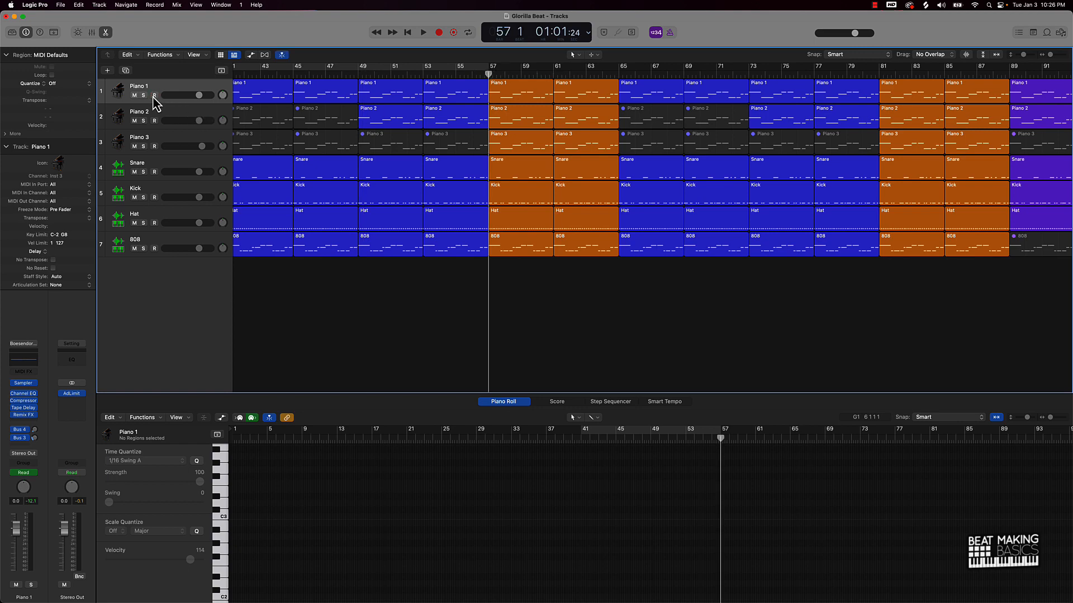
{"action": "left_click", "coordinate": [35, 474]}
{"action": "left_click", "coordinate": [36, 488]}
{"action": "left_click", "coordinate": [24, 415]}
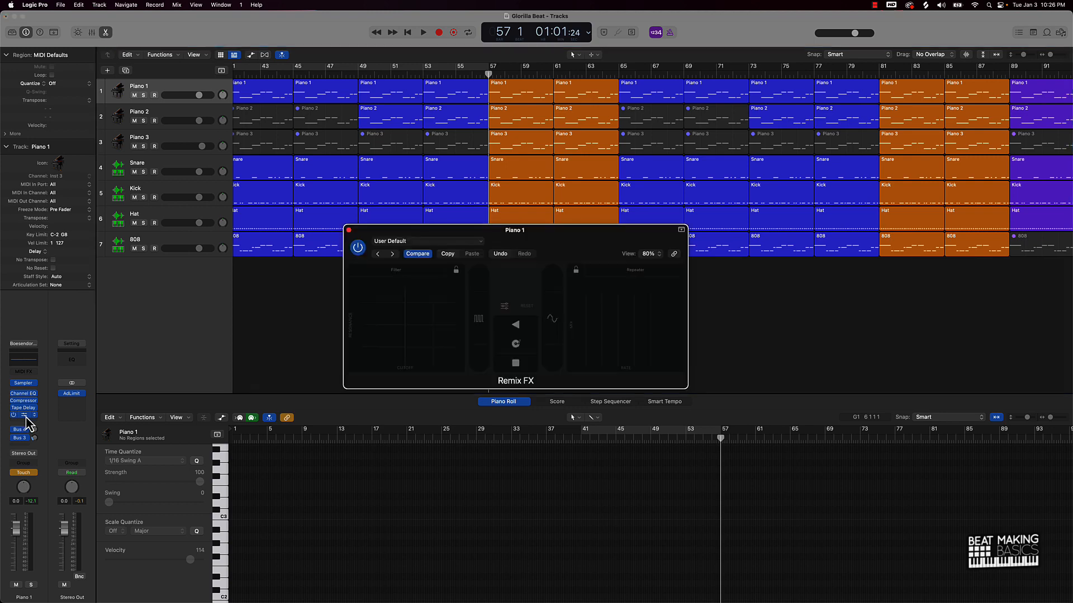
{"action": "left_click_drag", "start_coordinate": [609, 249], "coordinate": [611, 332]}
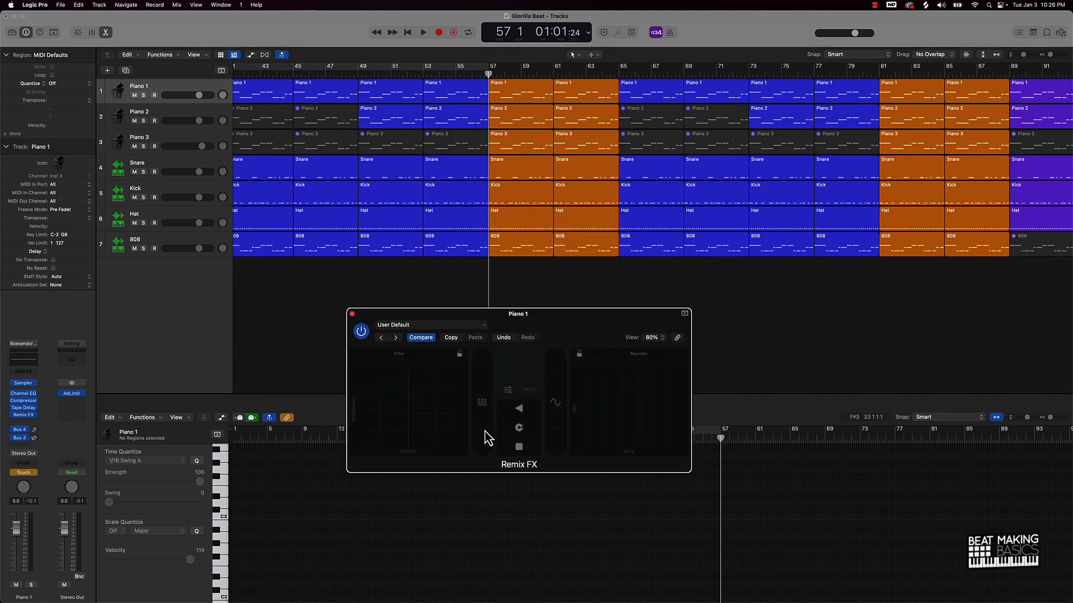
Play from bar 57 and record a Remix FX tape stop on Piano 1 just before bar 81, stopping playback after it.
{"action": "key", "text": "space"}
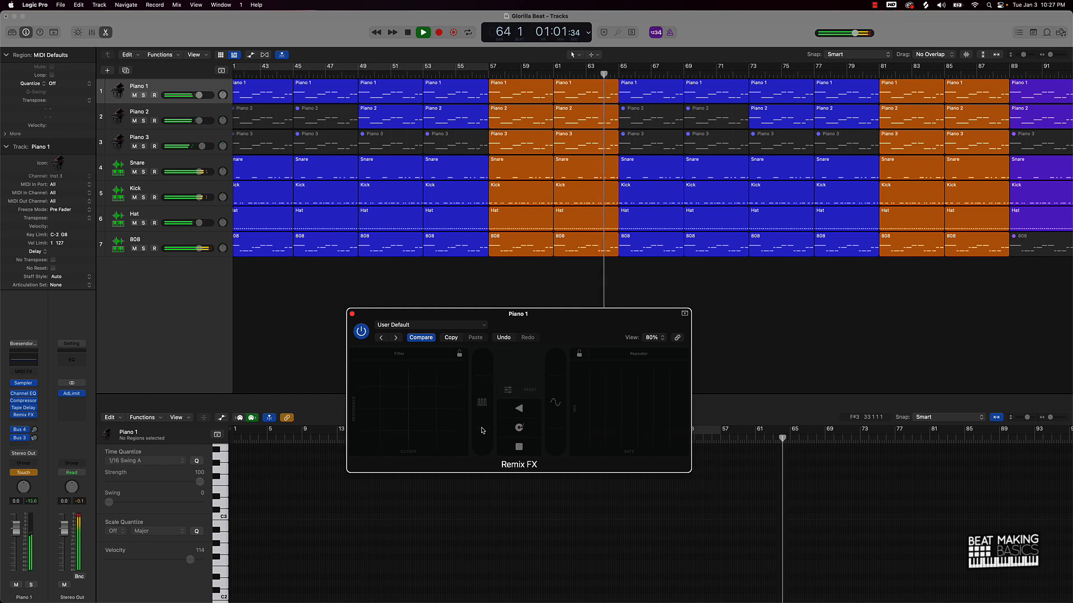
{"action": "left_click_drag", "start_coordinate": [482, 430], "coordinate": [472, 412]}
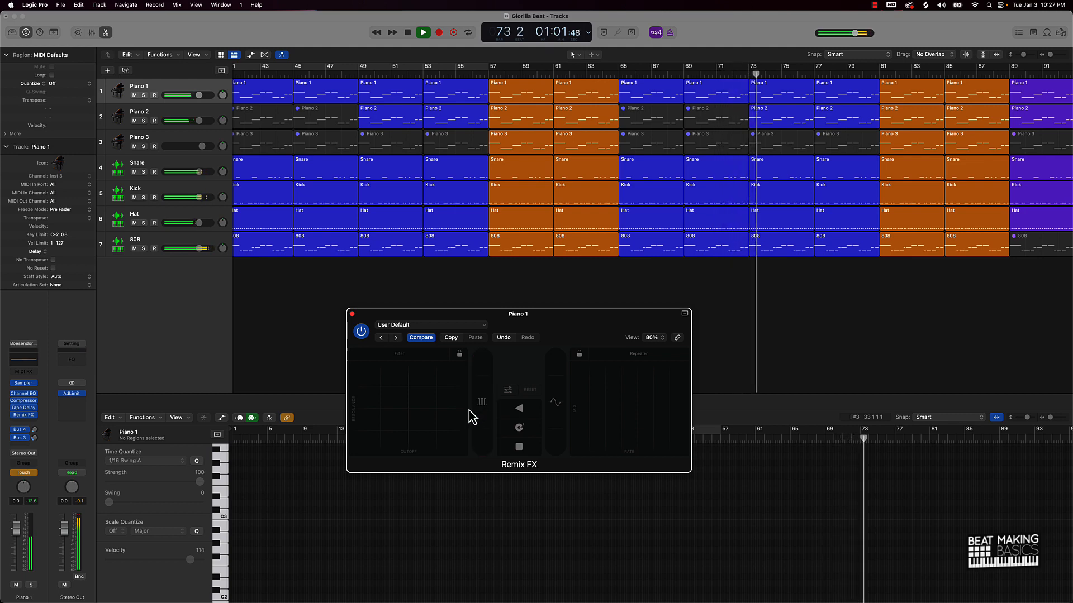
{"action": "left_click", "coordinate": [533, 449]}
{"action": "key", "text": "space"}
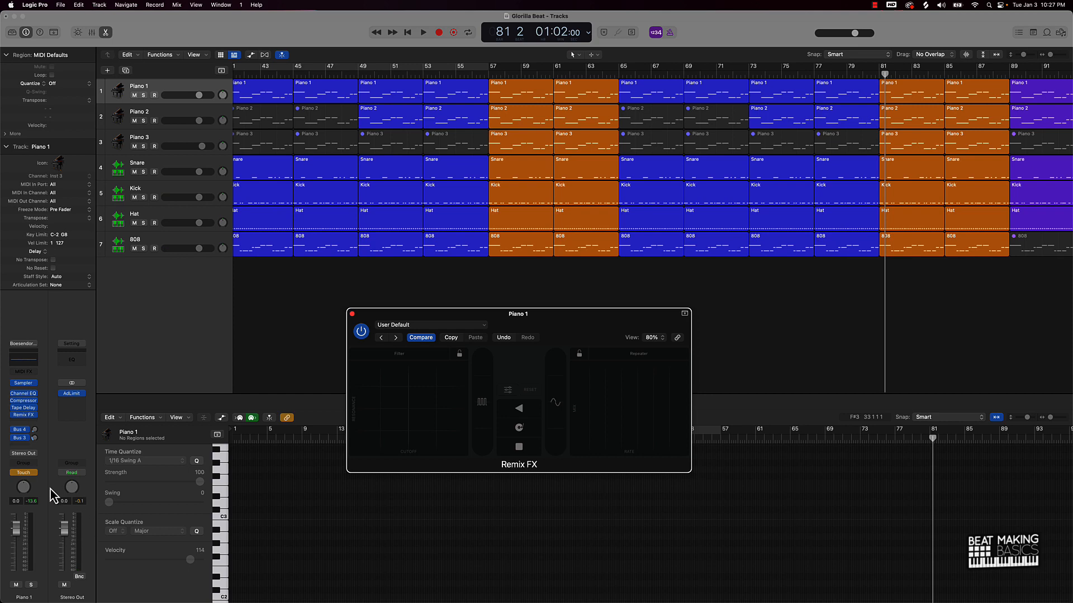
Set Piano 1's automation mode to Read, select the Piano 2 track, and close Piano 1's Remix FX window.
{"action": "left_click", "coordinate": [35, 473]}
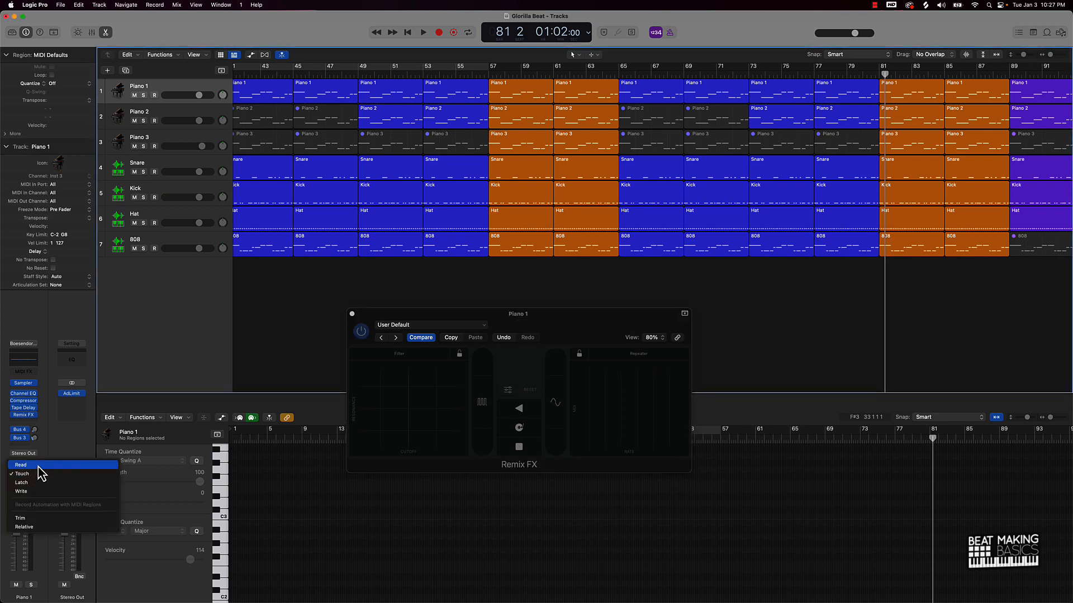
{"action": "left_click", "coordinate": [38, 466]}
{"action": "left_click", "coordinate": [164, 119]}
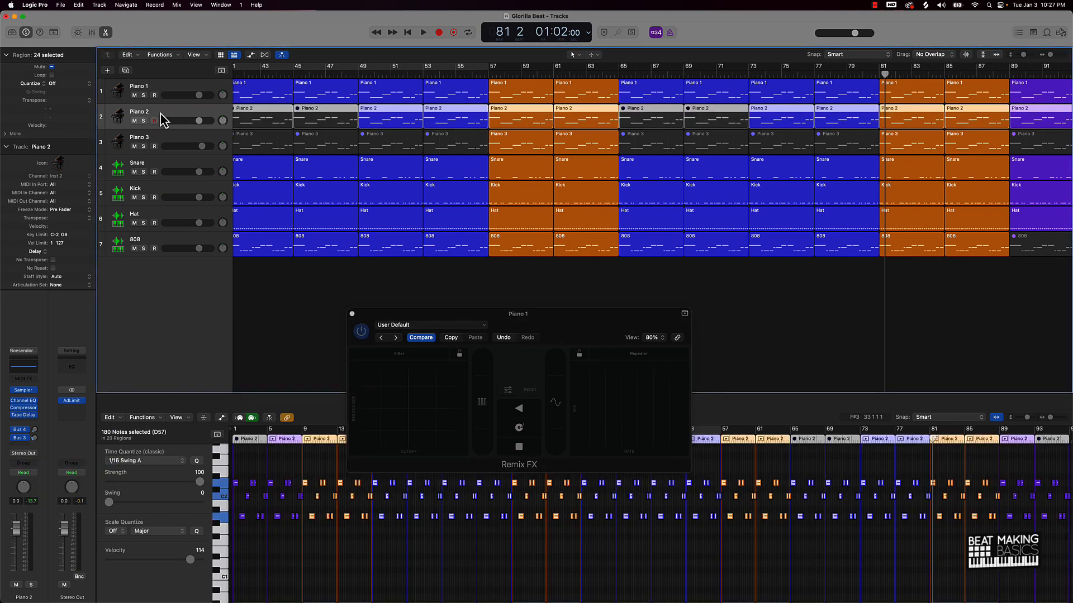
{"action": "left_click", "coordinate": [352, 314]}
Insert Remix FX in Piano 2's next free effect slot and set the track's automation mode to Touch.
{"action": "left_click", "coordinate": [34, 422]}
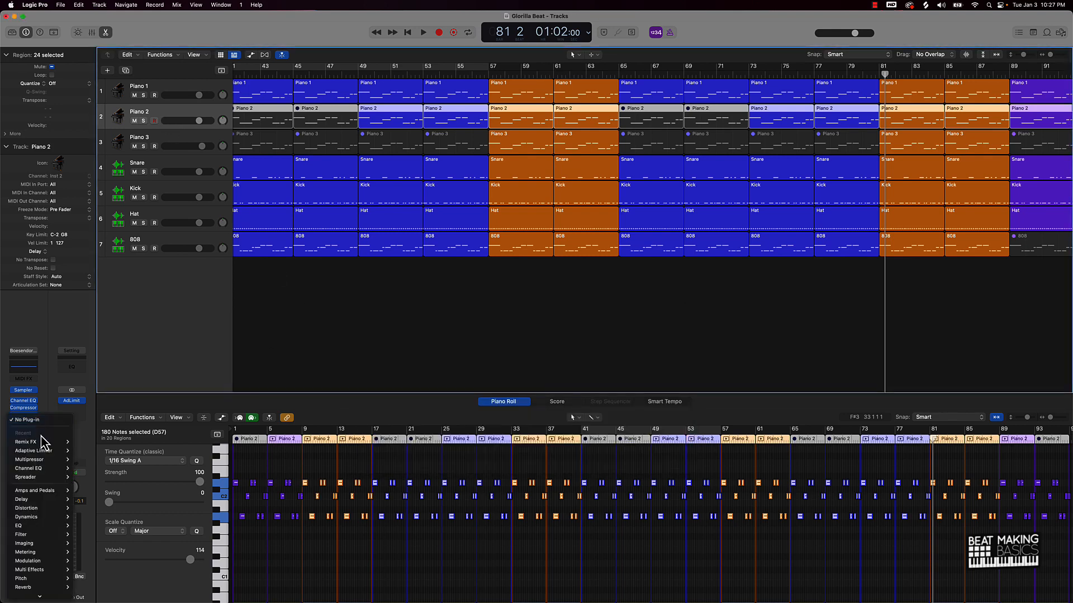
{"action": "left_click", "coordinate": [81, 442]}
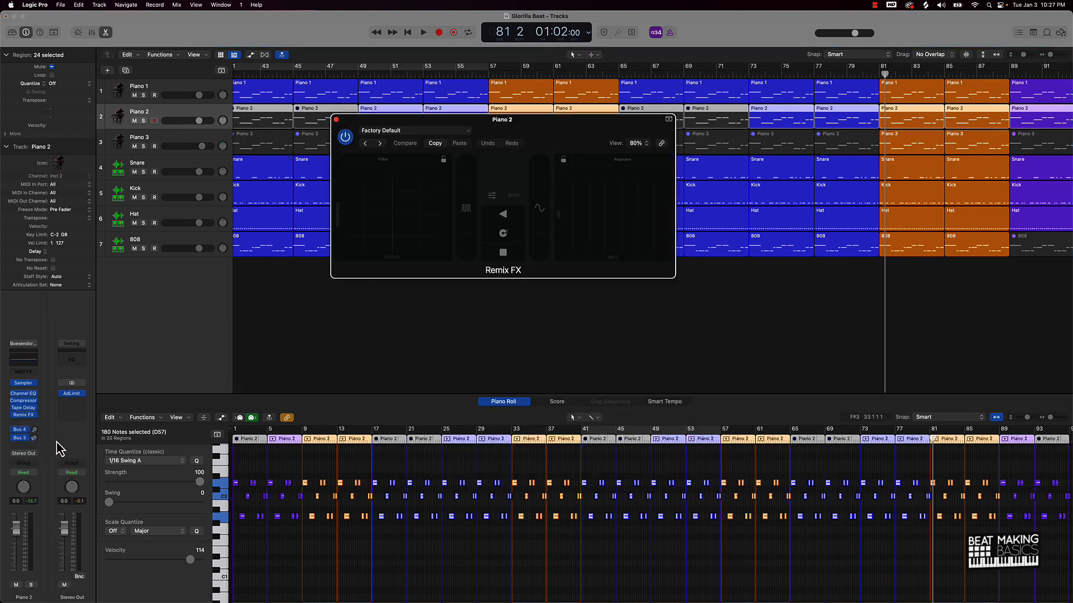
{"action": "left_click", "coordinate": [34, 473]}
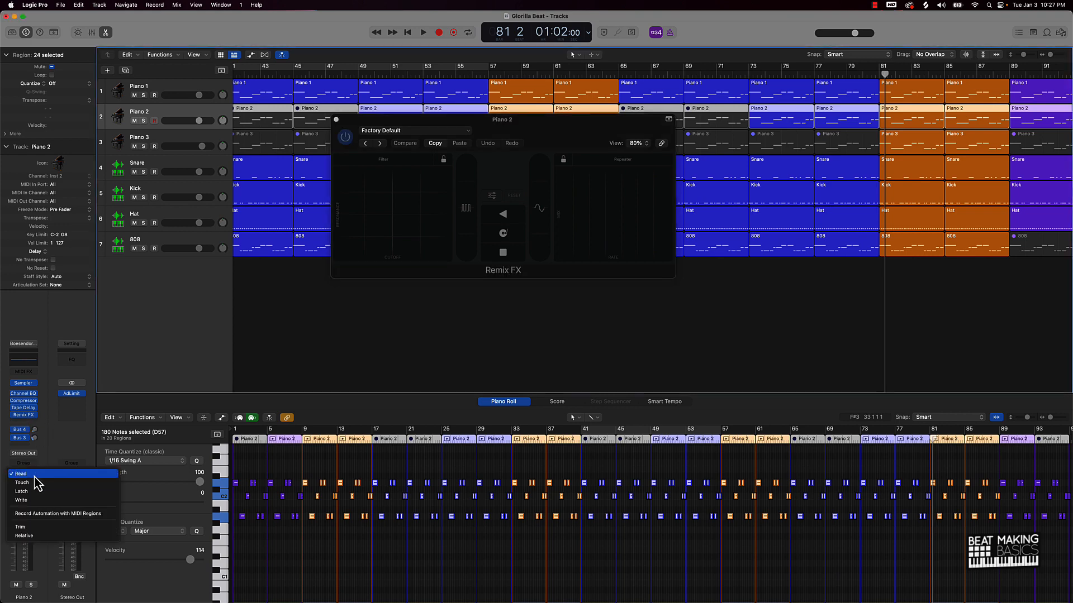
{"action": "left_click", "coordinate": [18, 474]}
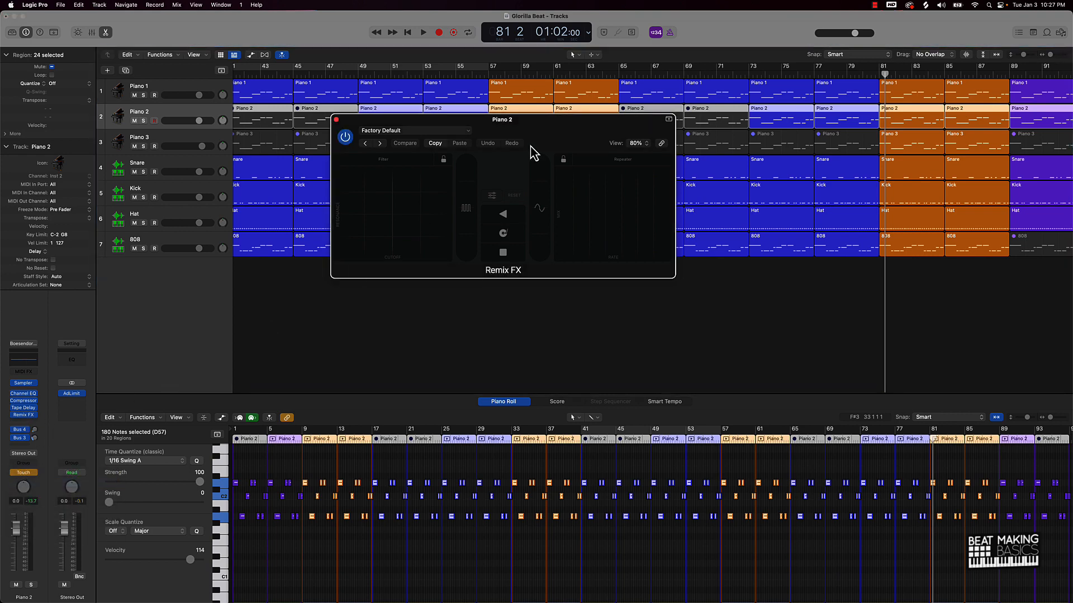
Play from bar 73 and record a Remix FX tape stop on Piano 2 just before bar 81, stopping playback after it.
{"action": "left_click", "coordinate": [752, 78]}
{"action": "key", "text": "space"}
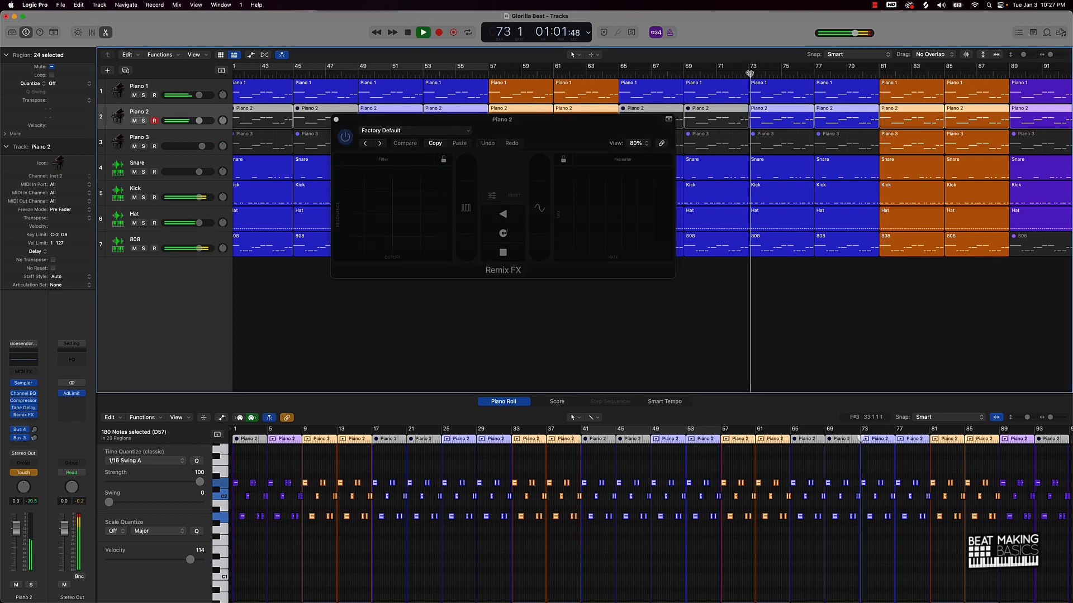
{"action": "left_click", "coordinate": [518, 255]}
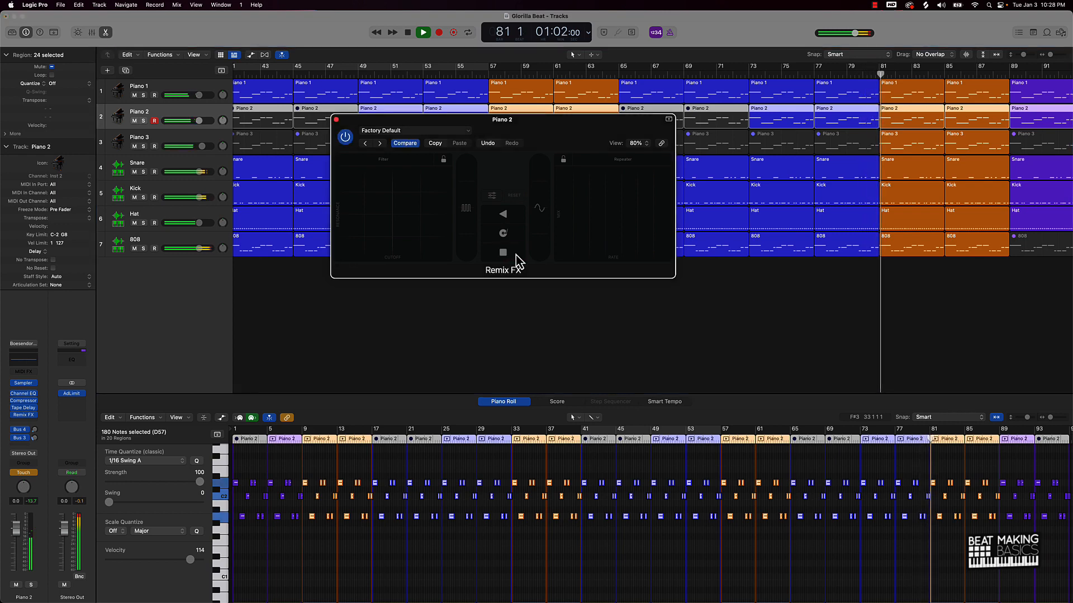
{"action": "key", "text": "space"}
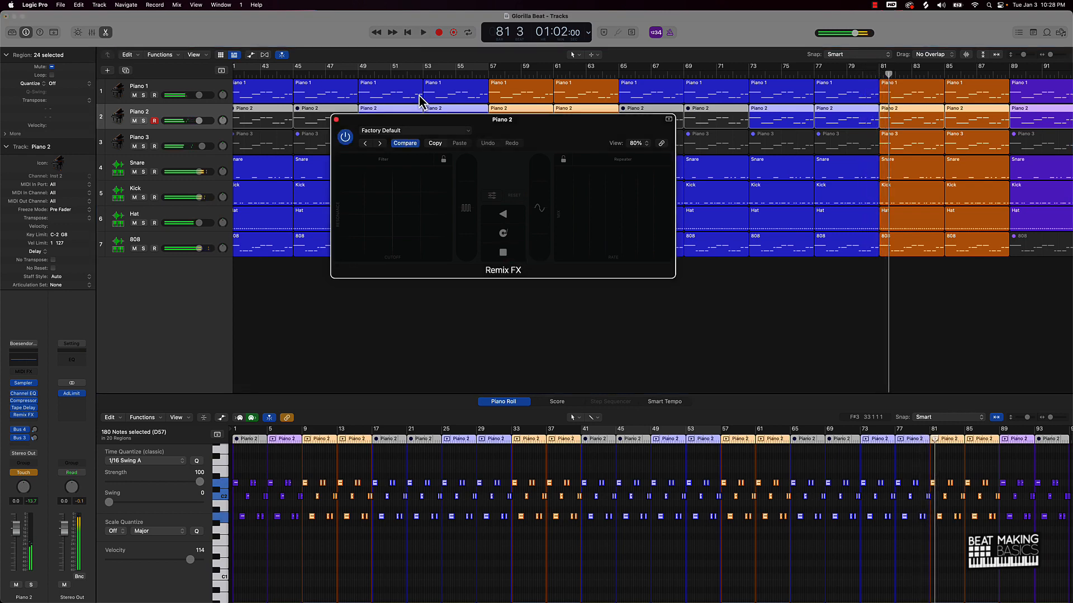
Close the Remix FX window, set Piano 2's automation mode to Read, and deselect all regions.
{"action": "left_click", "coordinate": [337, 119]}
{"action": "left_click", "coordinate": [23, 473]}
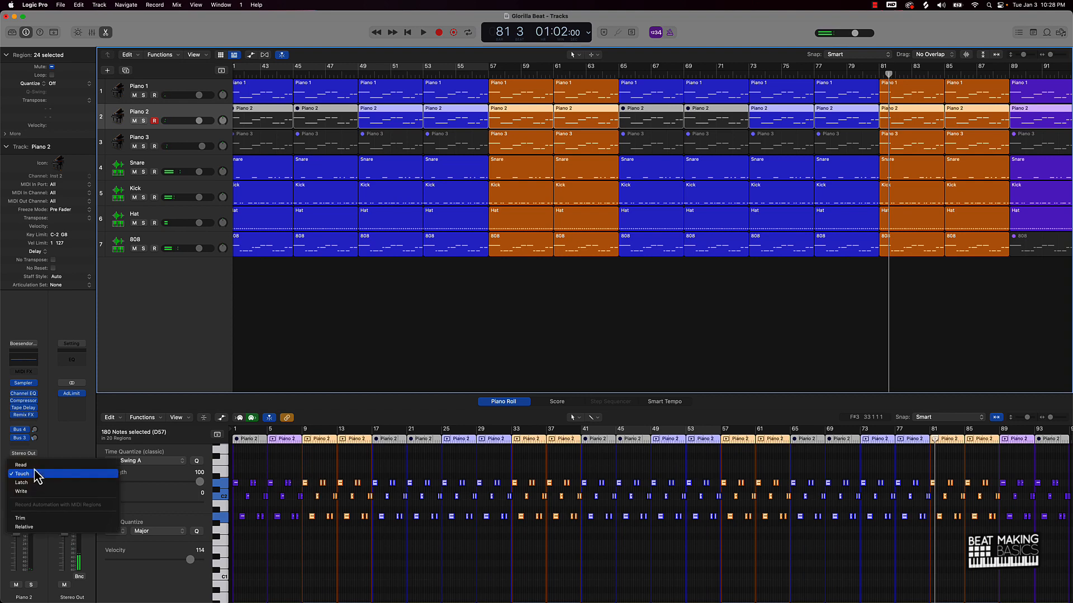
{"action": "left_click", "coordinate": [23, 468]}
{"action": "left_click", "coordinate": [587, 320]}
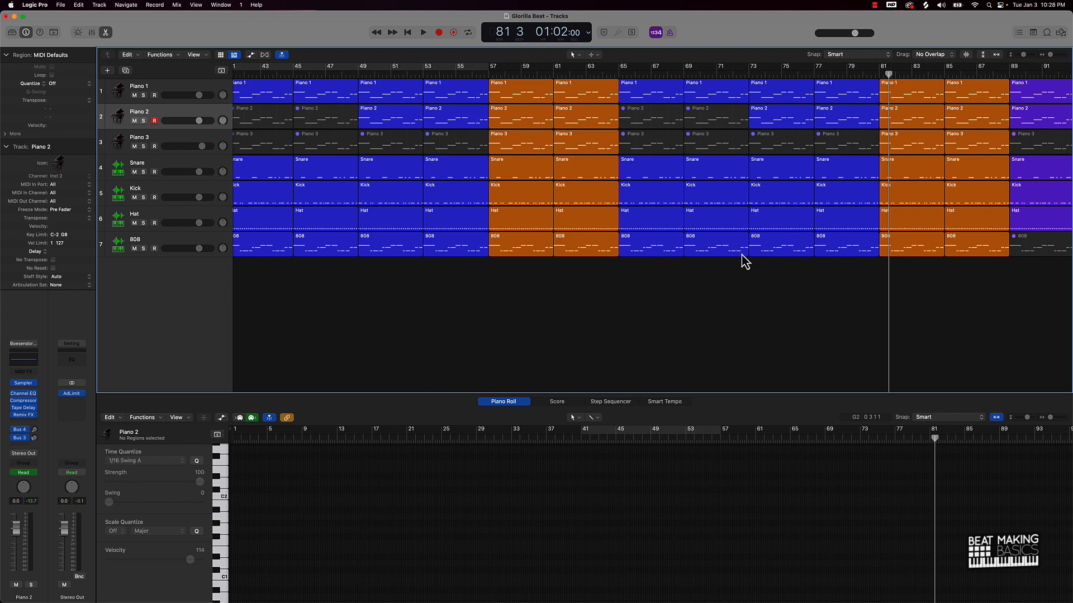
Show the track automation and move the Off point of Piano 2's Remix FX: Tape Stop On/Off automation to bar 81.
{"action": "key", "text": "a"}
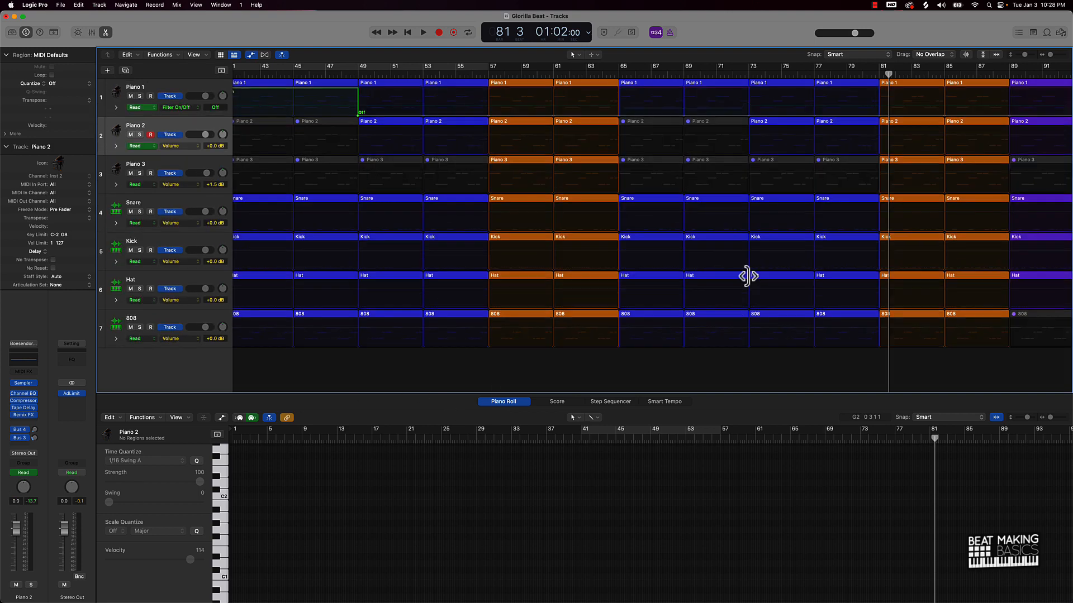
{"action": "key", "text": "super+Right"}
{"action": "key", "text": "super+Right"}
{"action": "key", "text": "super+Right"}
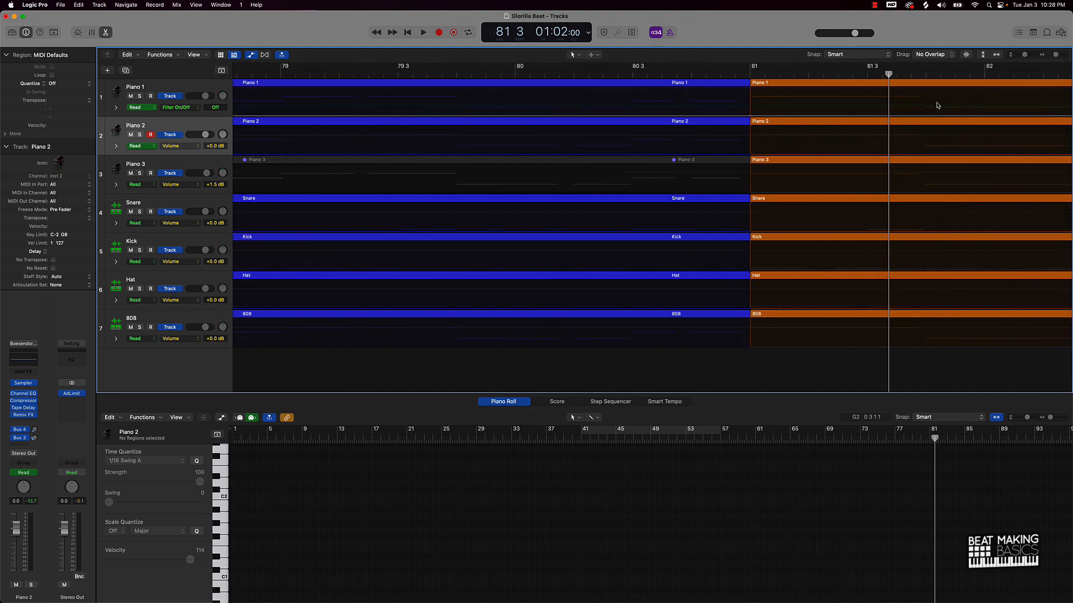
{"action": "left_click", "coordinate": [193, 146]}
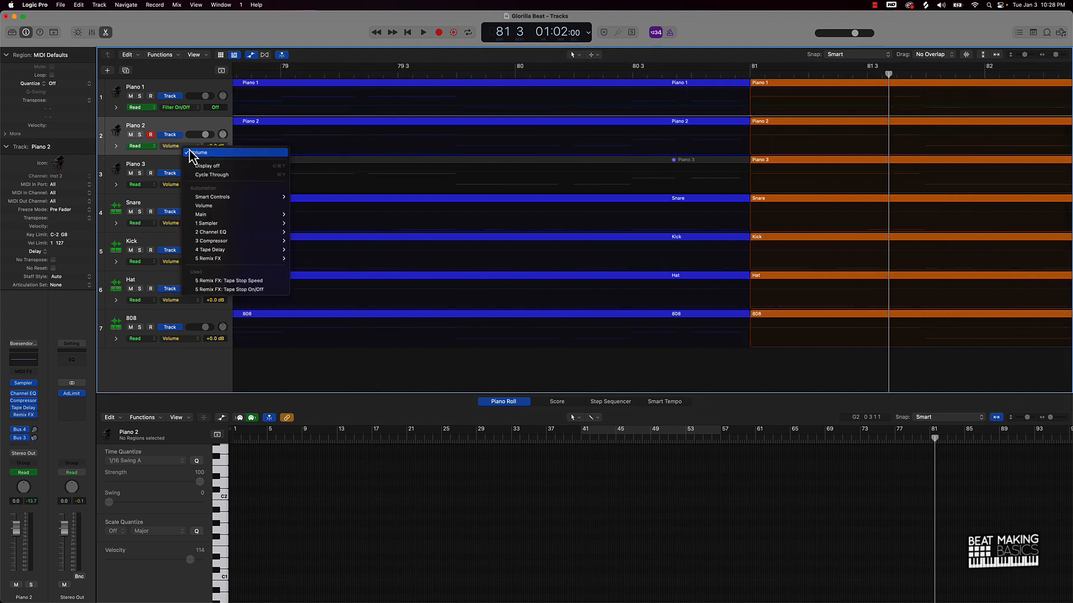
{"action": "left_click", "coordinate": [234, 280]}
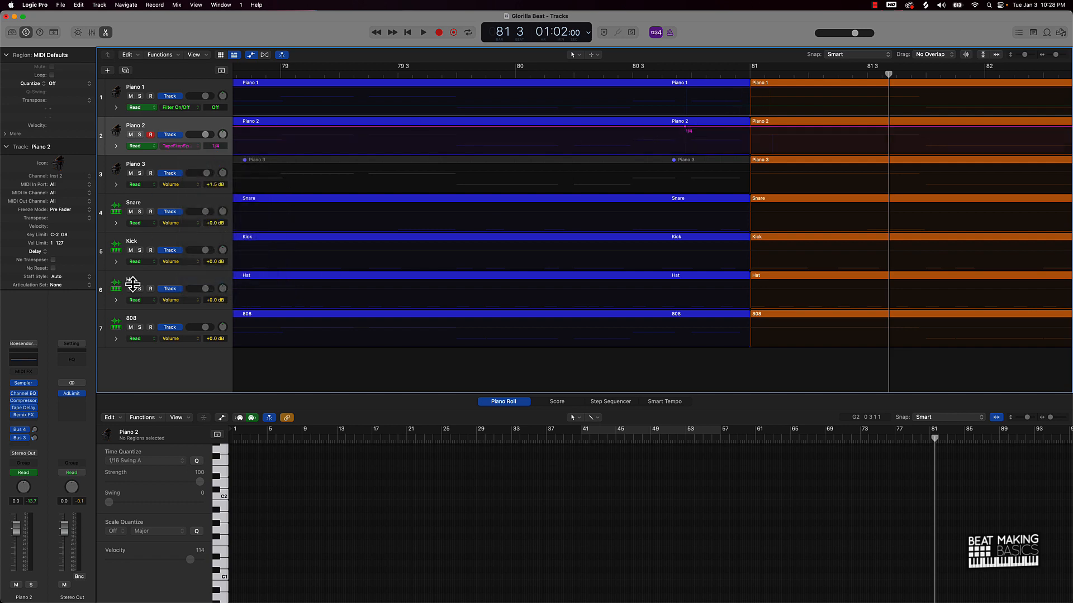
{"action": "left_click", "coordinate": [180, 147]}
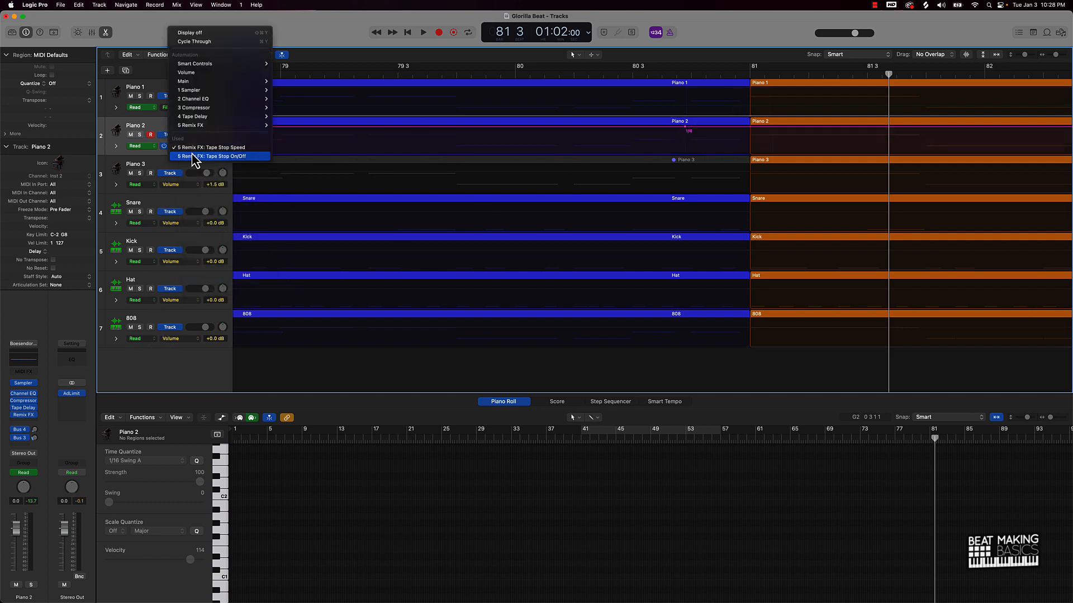
{"action": "left_click", "coordinate": [235, 156]}
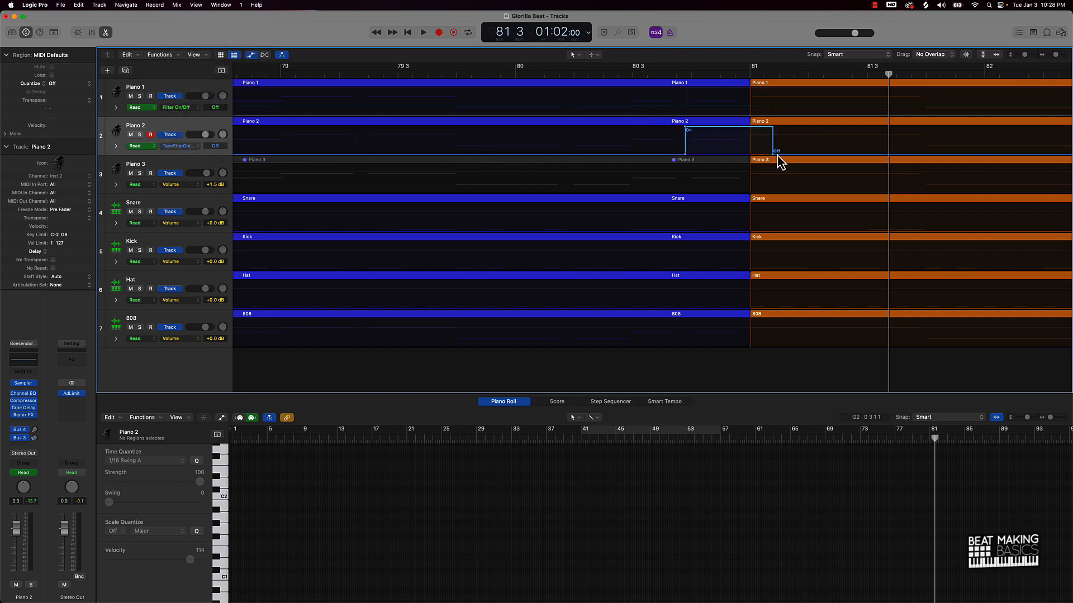
{"action": "left_click_drag", "start_coordinate": [773, 152], "coordinate": [749, 152]}
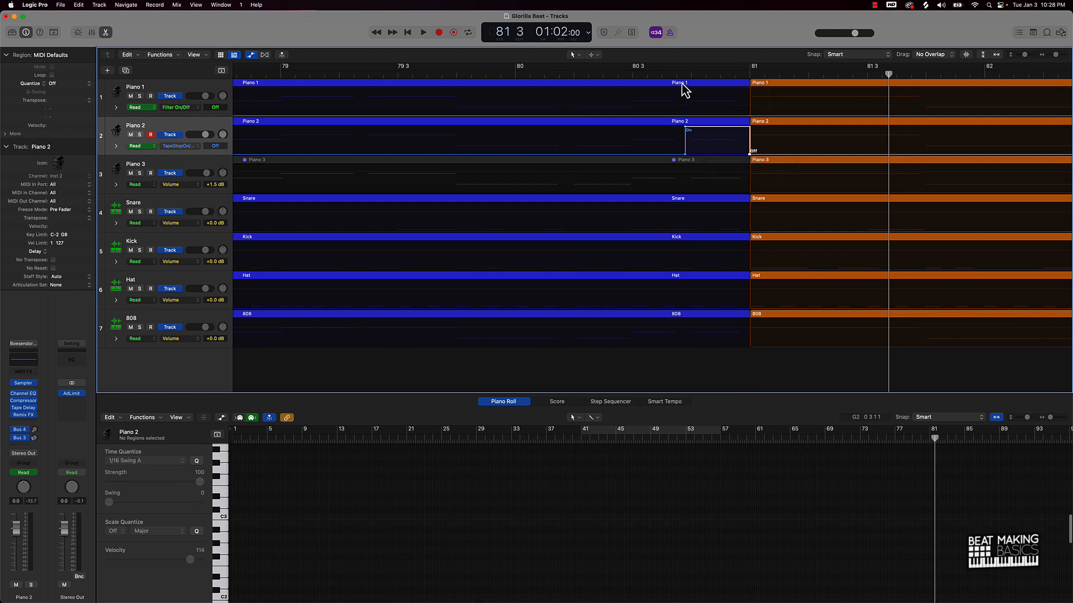
Display Piano 1's Remix FX: Tape Stop On/Off automation and move its Off point to bar 81.
{"action": "left_click", "coordinate": [193, 111]}
{"action": "left_click", "coordinate": [252, 141]}
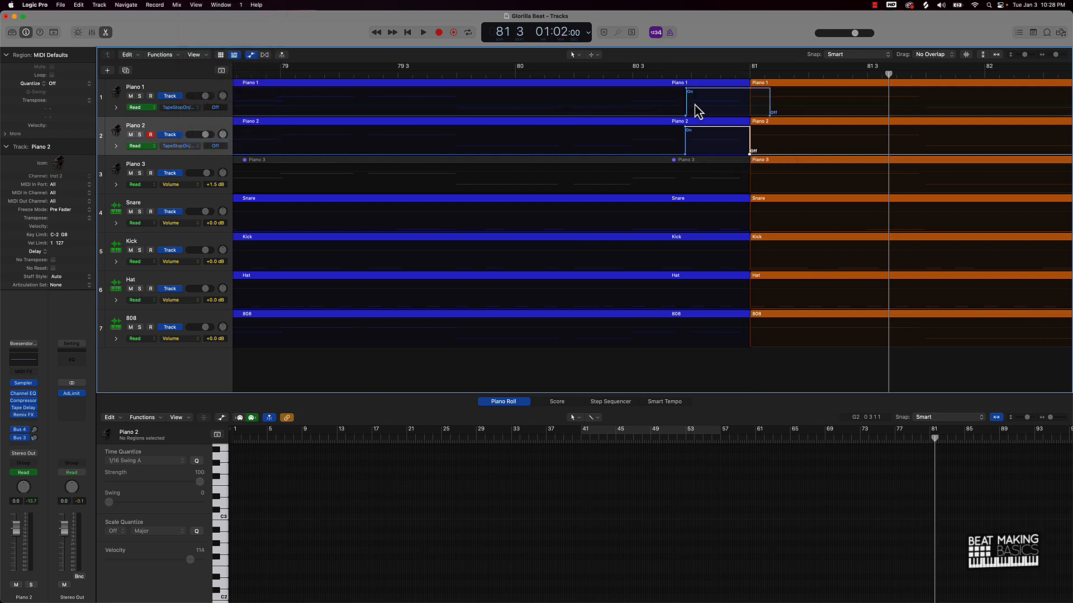
{"action": "left_click_drag", "start_coordinate": [770, 115], "coordinate": [749, 115]}
Play the tape-stop transition into bar 81, hide the track automation, and fit the whole arrangement in view.
{"action": "double_click", "coordinate": [409, 74]}
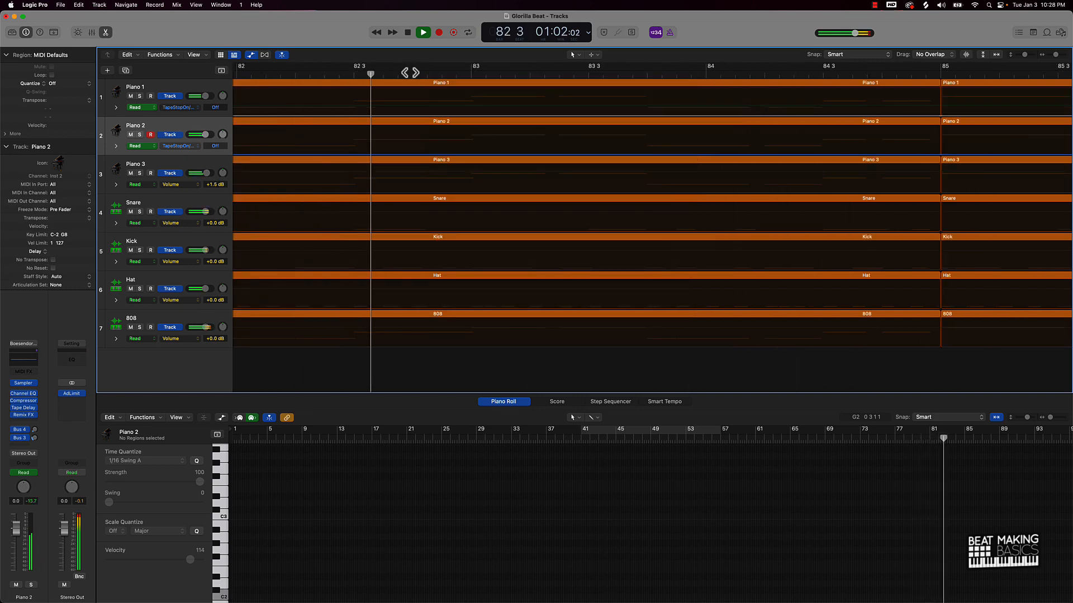
{"action": "key", "text": "a"}
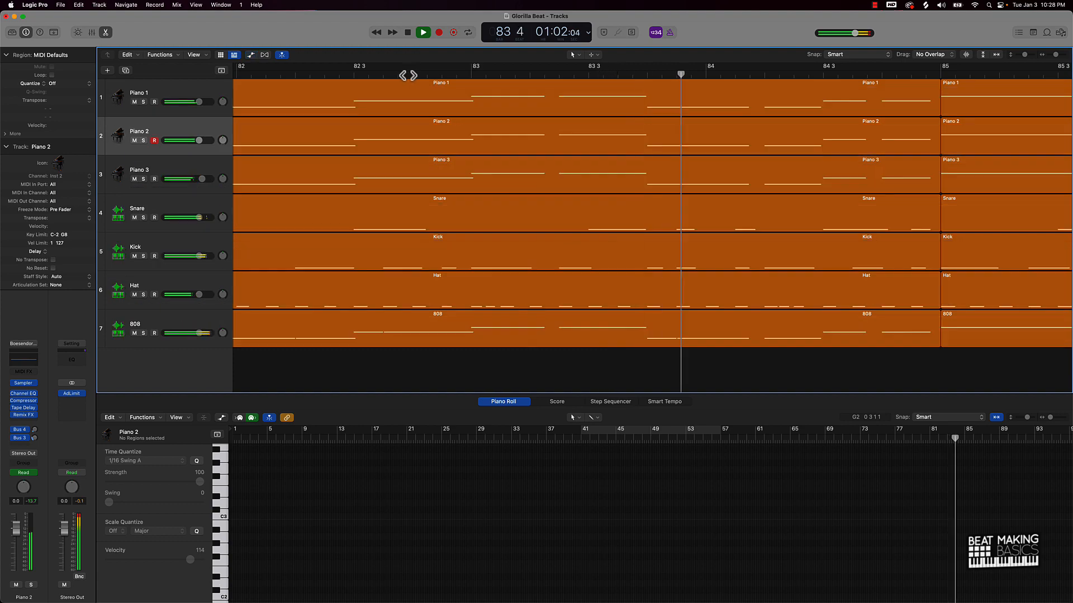
{"action": "key", "text": "a"}
{"action": "key", "text": "a"}
{"action": "key", "text": "z"}
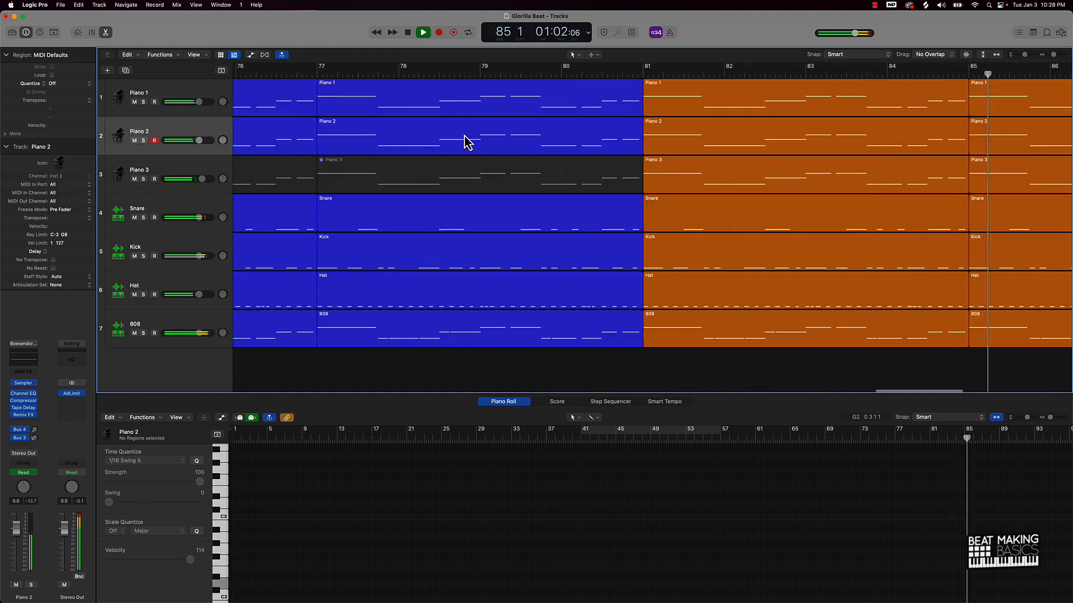
{"action": "key", "text": "space"}
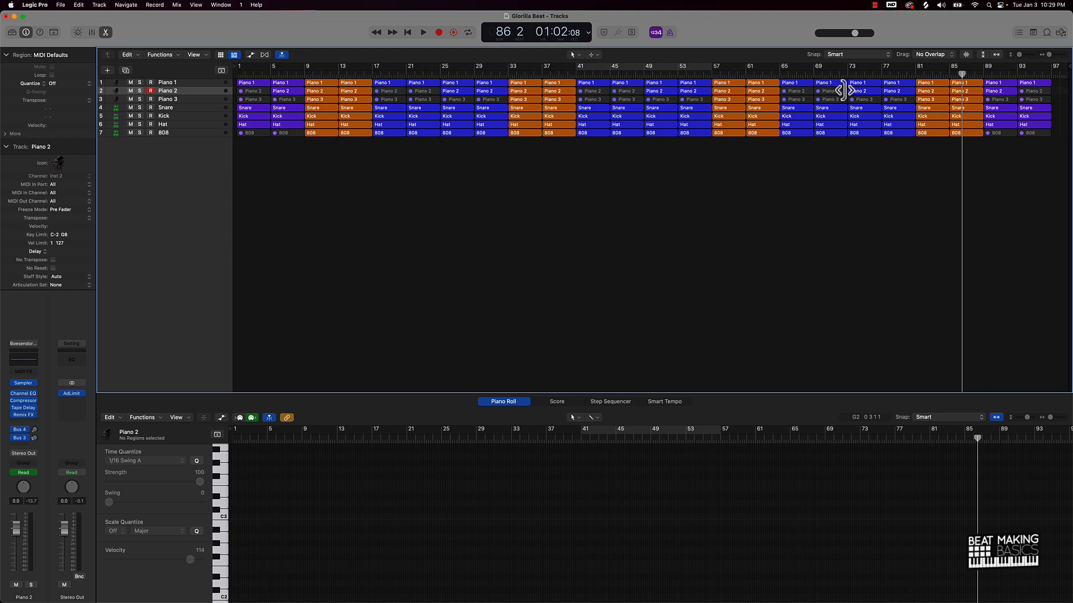
Mute Piano 1, play the song from the start into bar 5, and select Piano 2's region at bar 5.
{"action": "key", "text": "Return"}
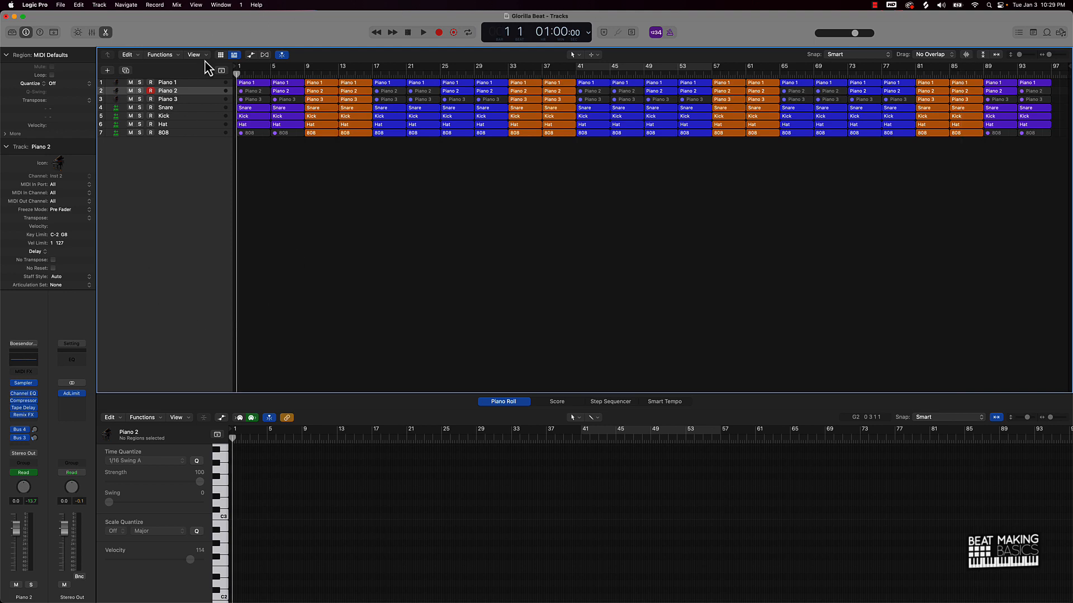
{"action": "left_click", "coordinate": [130, 82]}
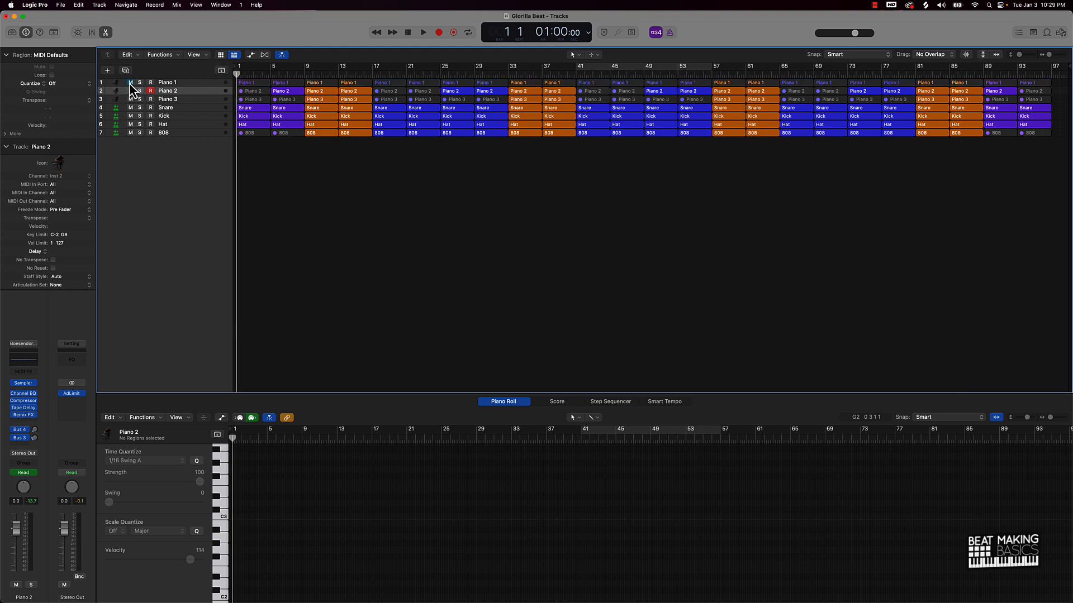
{"action": "key", "text": "space"}
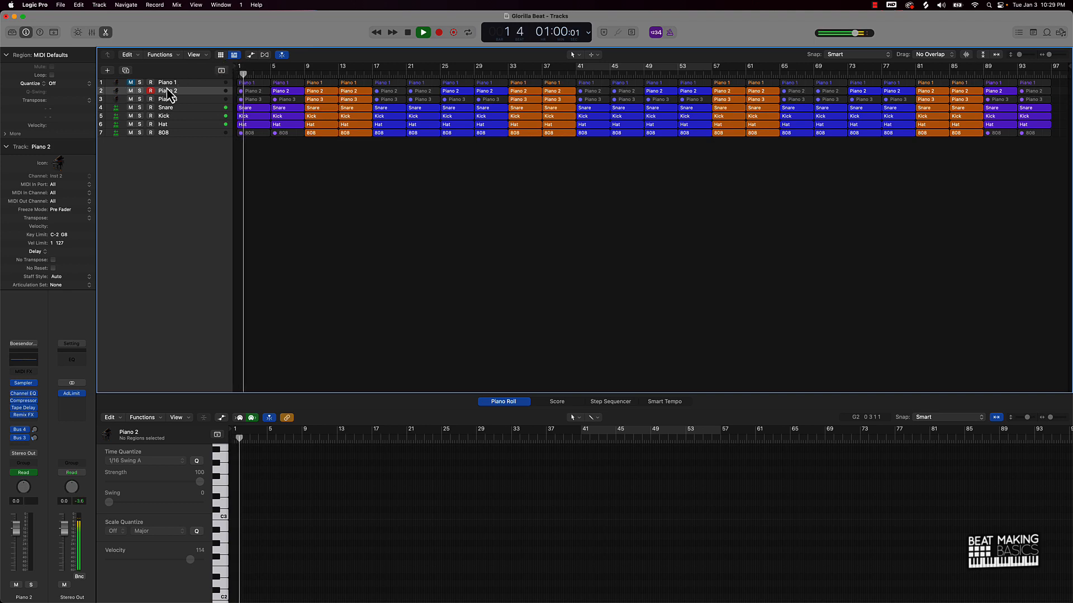
{"action": "key", "text": "space"}
{"action": "left_click", "coordinate": [290, 92]}
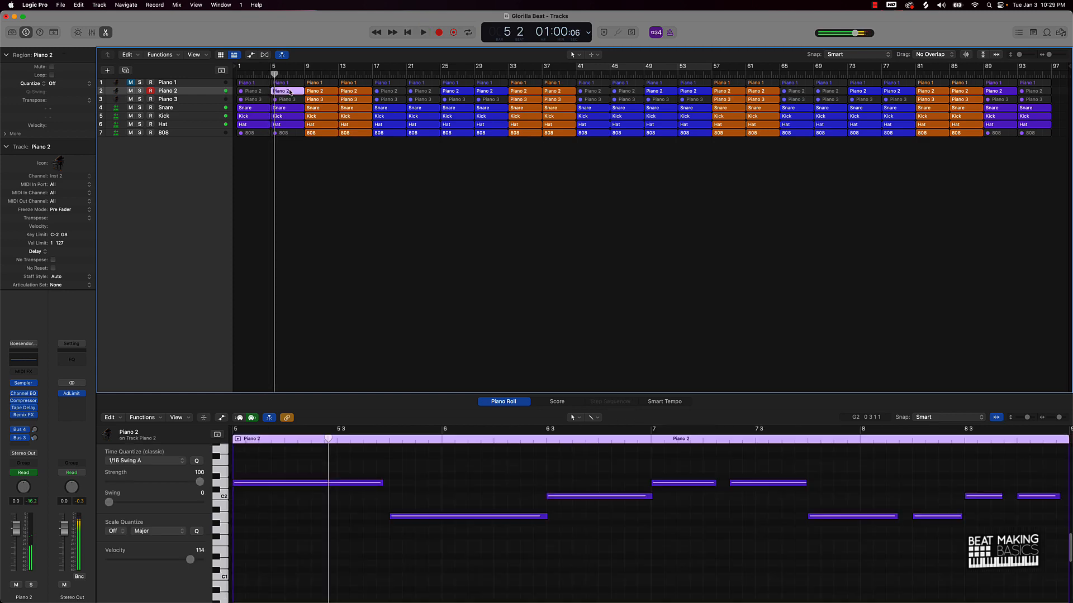
Try a piano-free intro by muting the Piano 2 region at bar 5 and the Piano 1 regions at bars 1 and 5, then play it.
{"action": "key", "text": "ctrl+m"}
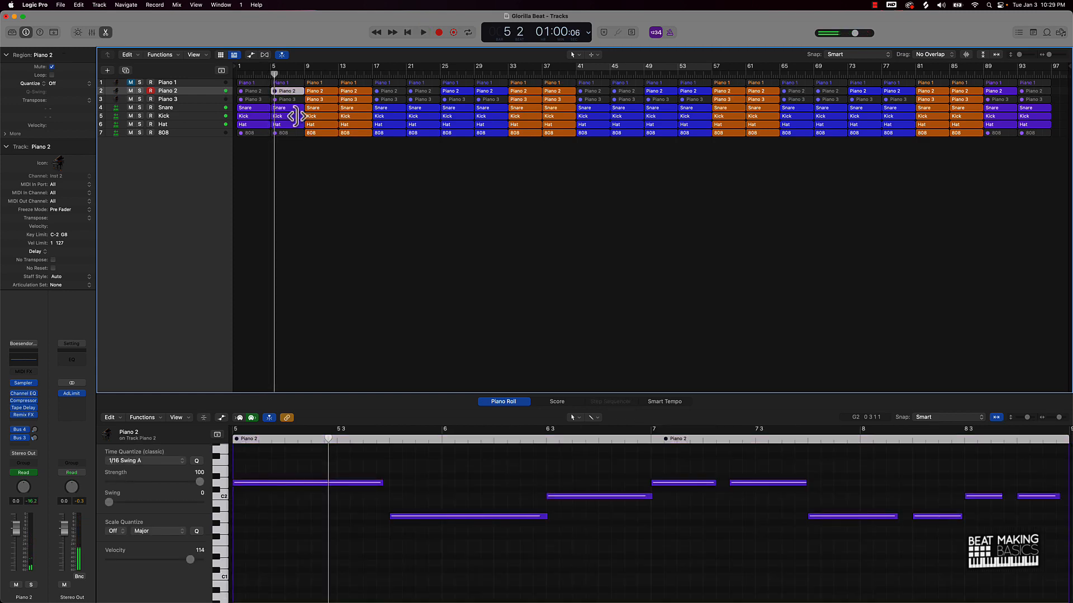
{"action": "left_click", "coordinate": [268, 83]}
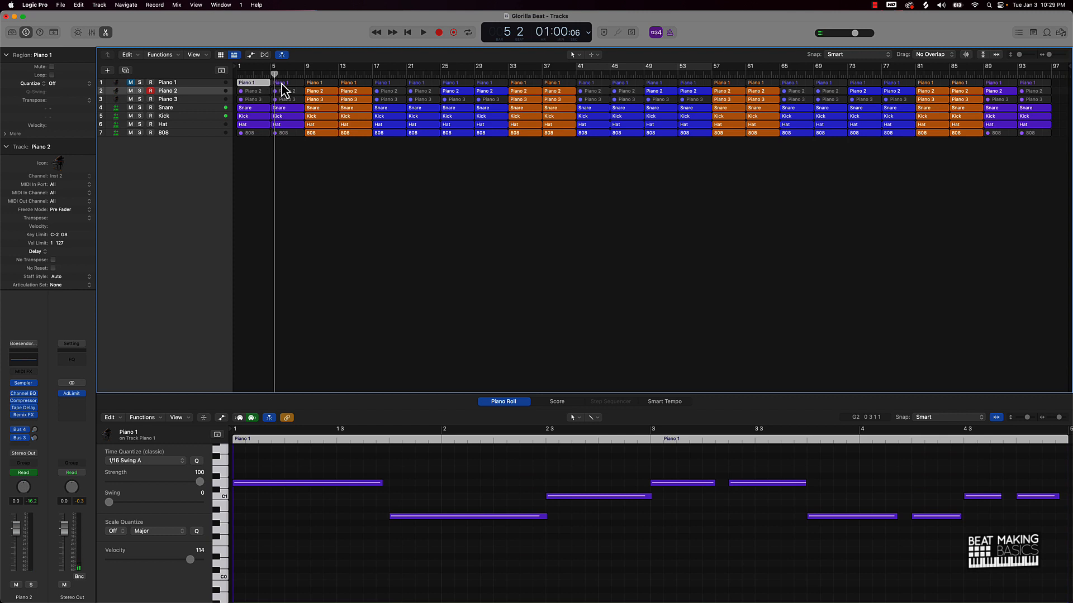
{"action": "left_click", "coordinate": [282, 85], "text": "shift"}
{"action": "key", "text": "shift+space"}
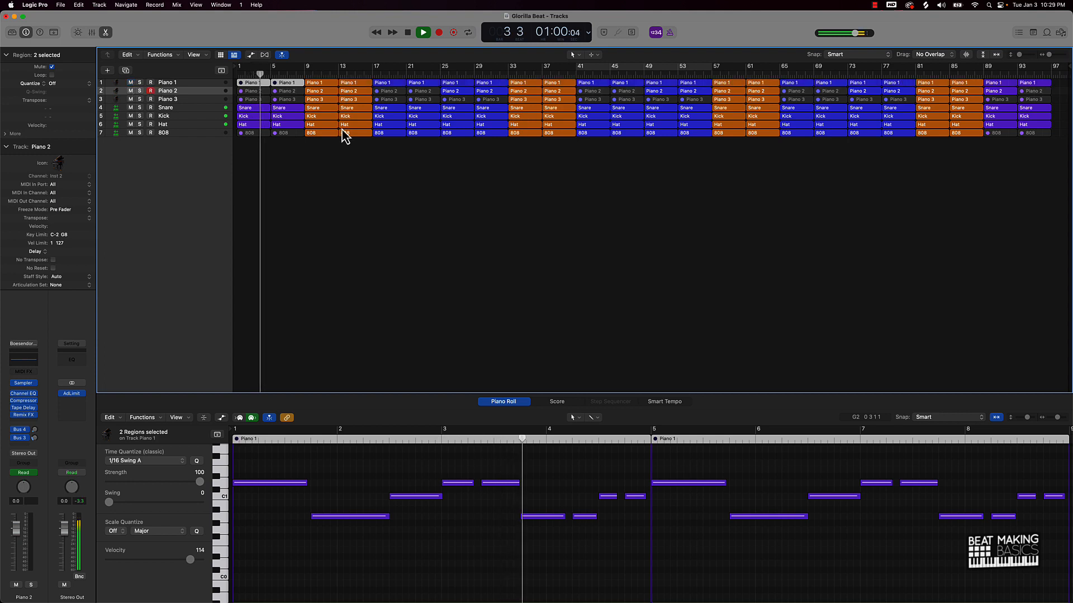
During playback, mute and then unmute the Piano 3 region at bar 9 to compare both versions, and stop playback.
{"action": "left_click", "coordinate": [383, 154]}
{"action": "left_click", "coordinate": [324, 100]}
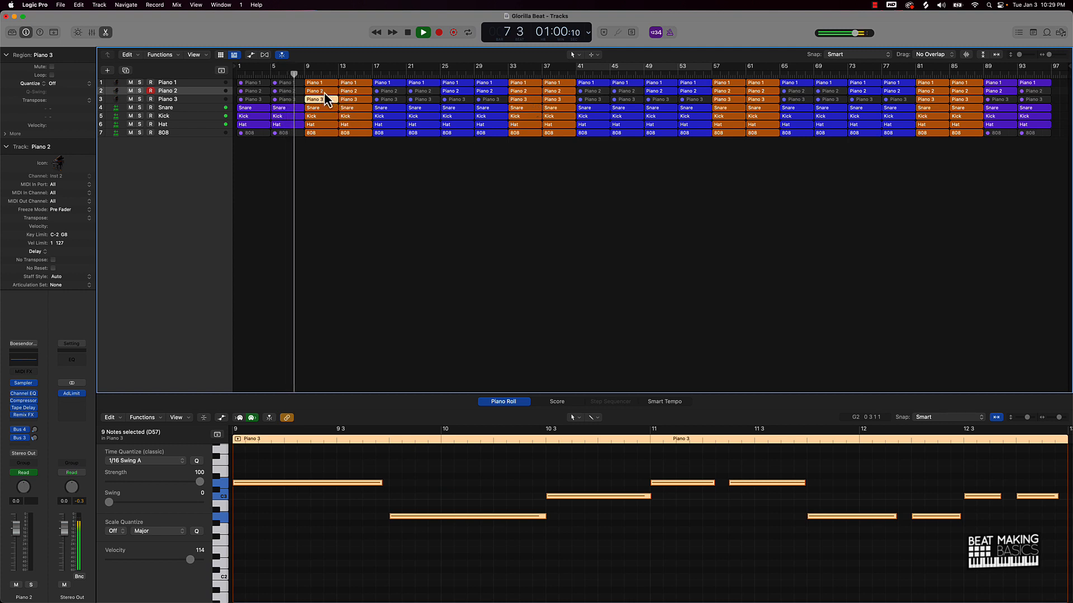
{"action": "key", "text": "ctrl+m"}
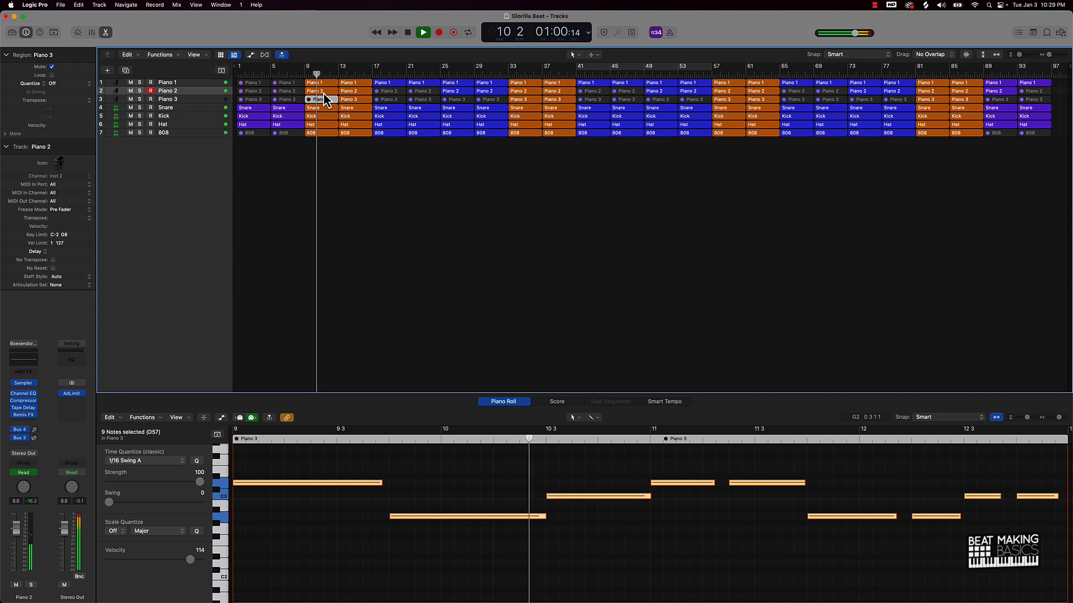
{"action": "key", "text": "ctrl+m"}
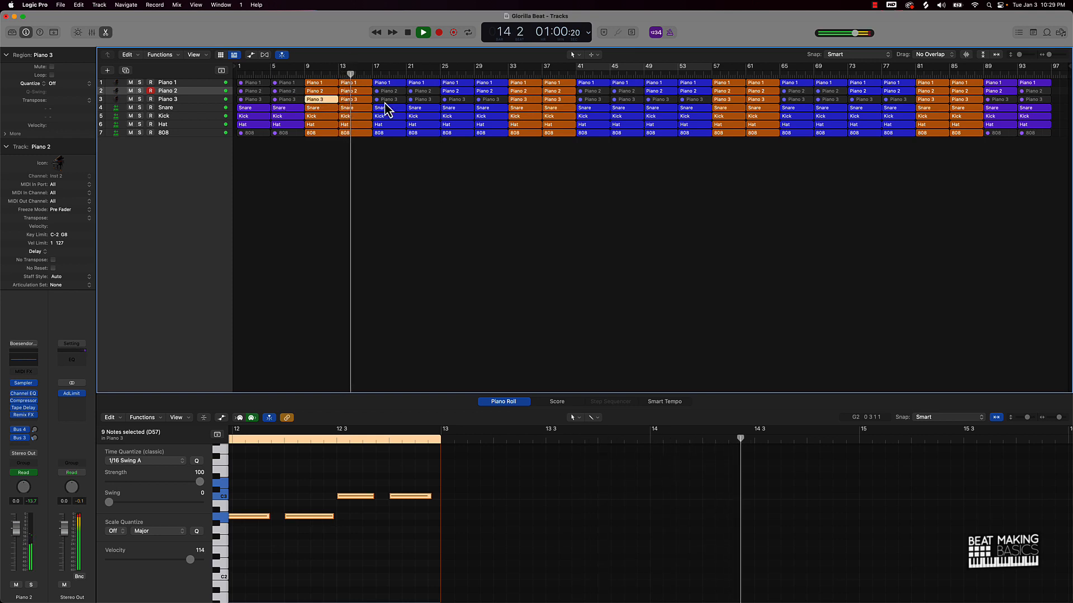
{"action": "left_click", "coordinate": [432, 197]}
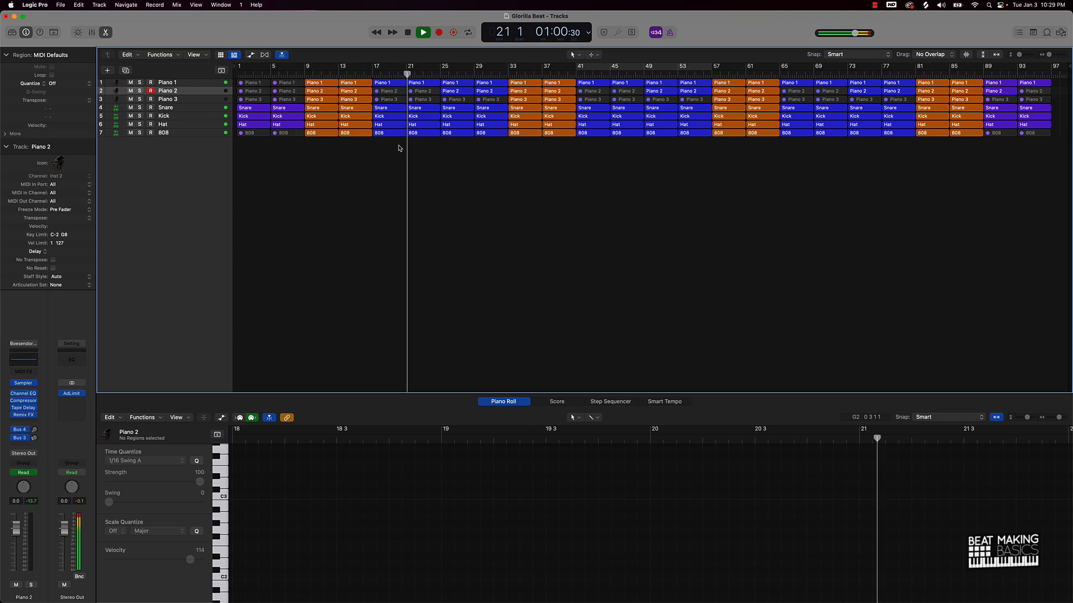
{"action": "key", "text": "space"}
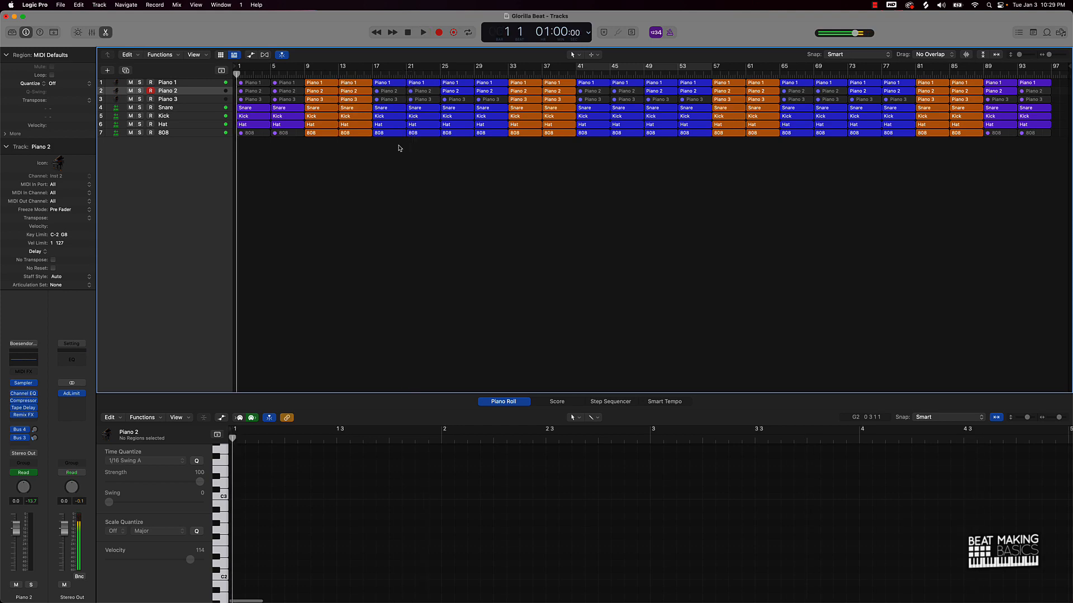
Unmute the Piano 1 regions at bars 1 and 5 and the Piano 2 region at bar 5.
{"action": "scroll", "coordinate": [400, 149], "scroll_direction": "up", "scroll_amount": 5}
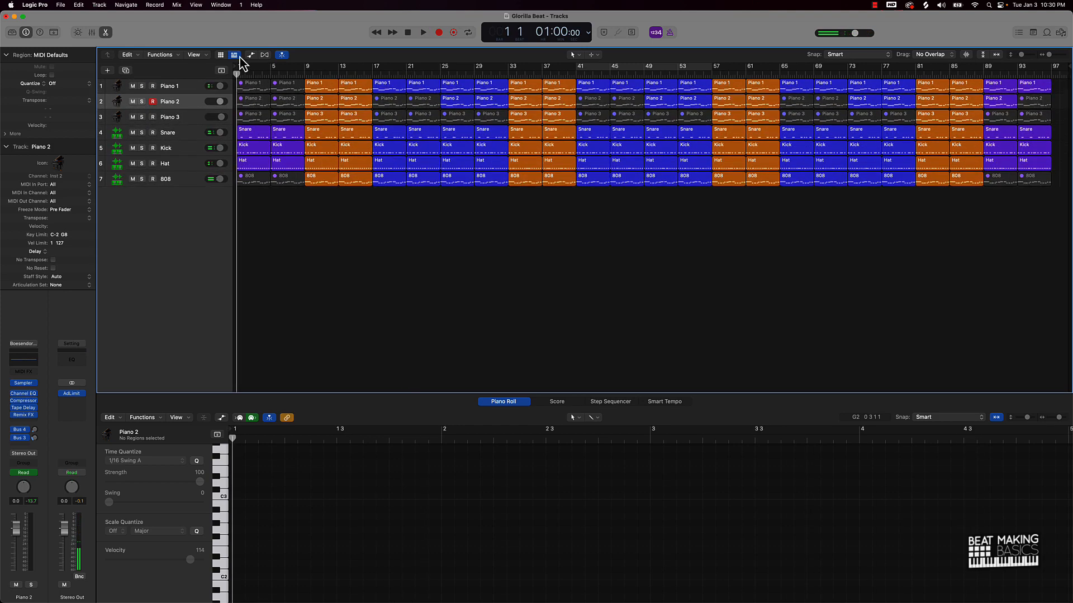
{"action": "left_click", "coordinate": [291, 106]}
{"action": "left_click", "coordinate": [283, 90], "text": "shift"}
{"action": "left_click", "coordinate": [246, 86], "text": "shift"}
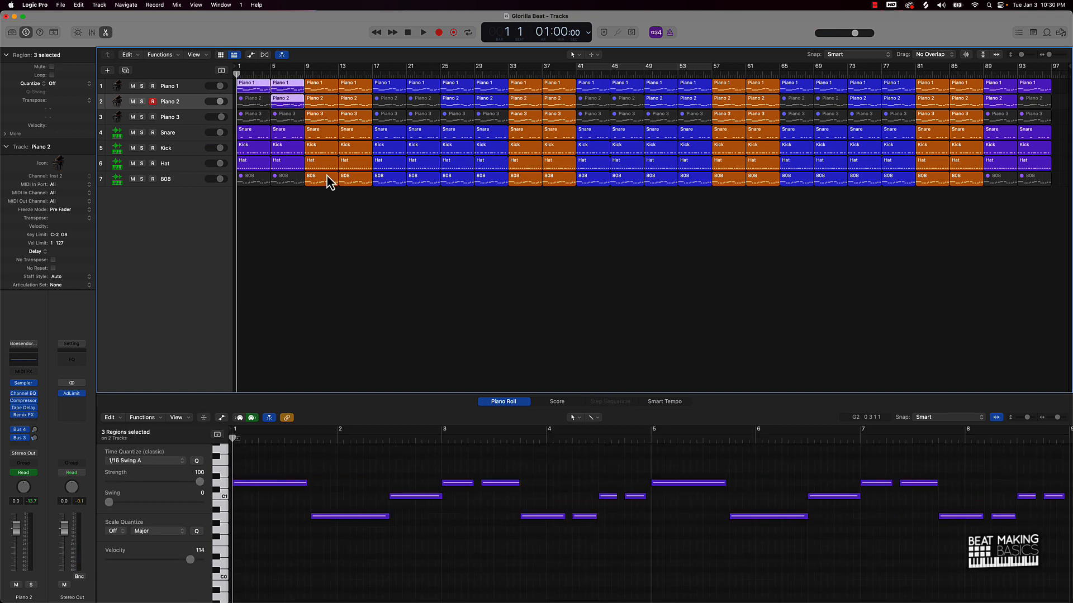
In the Snare region at bar 5, shorten the last note, add sixteenth hits at 8 4 2 and 8 4 4, and audition the fill.
{"action": "left_click", "coordinate": [296, 74]}
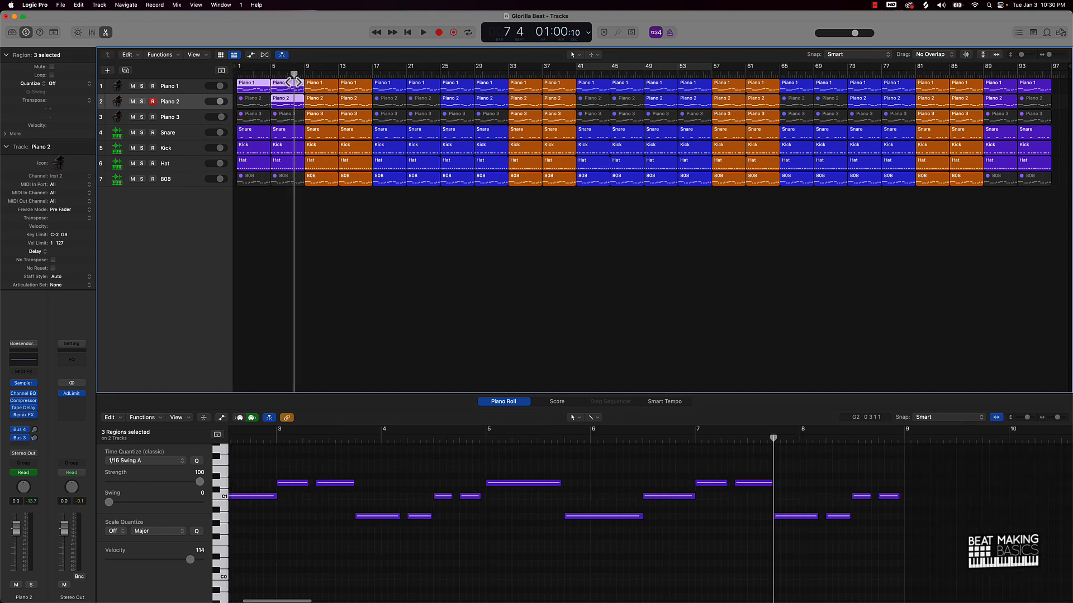
{"action": "left_click", "coordinate": [298, 133]}
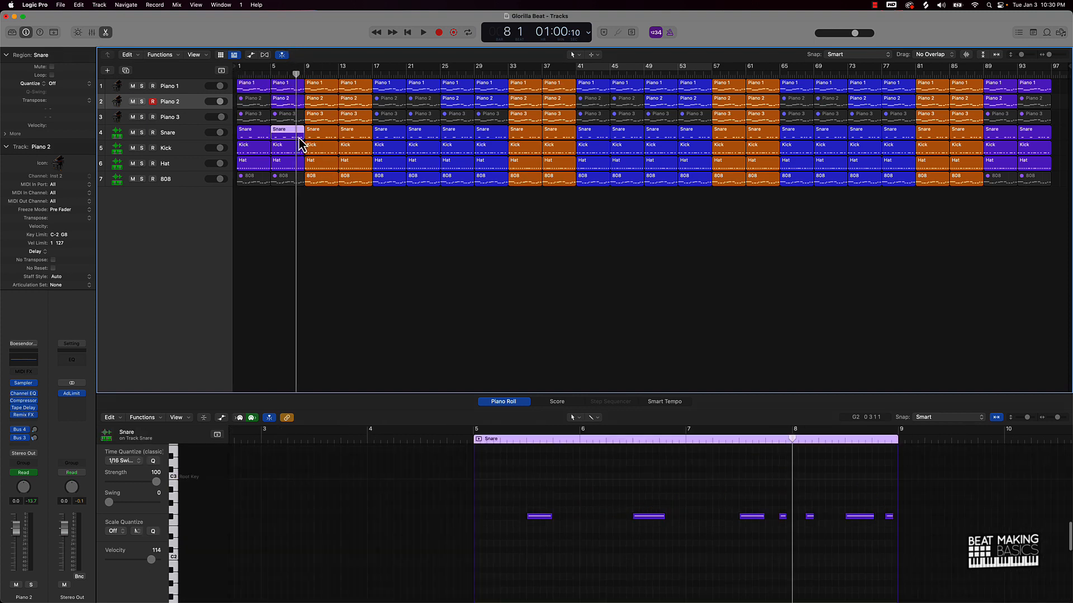
{"action": "scroll", "coordinate": [940, 522], "scroll_direction": "right", "scroll_amount": 3}
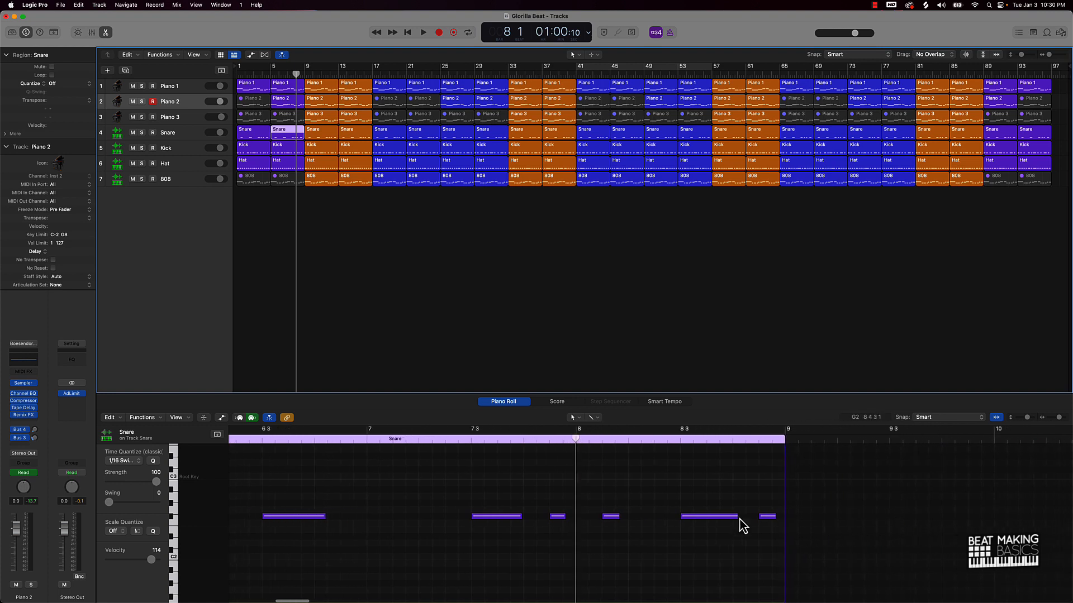
{"action": "left_click", "coordinate": [765, 516]}
{"action": "left_click_drag", "start_coordinate": [767, 517], "coordinate": [763, 518]}
{"action": "left_click", "coordinate": [772, 517], "text": "super"}
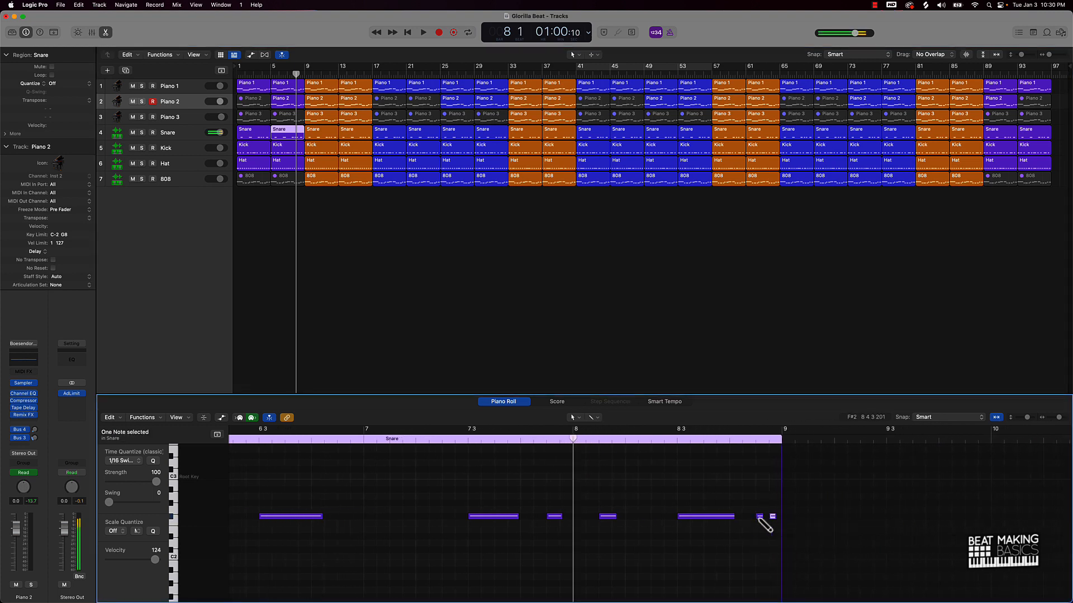
{"action": "left_click", "coordinate": [745, 518], "text": "super"}
{"action": "double_click", "coordinate": [502, 439]}
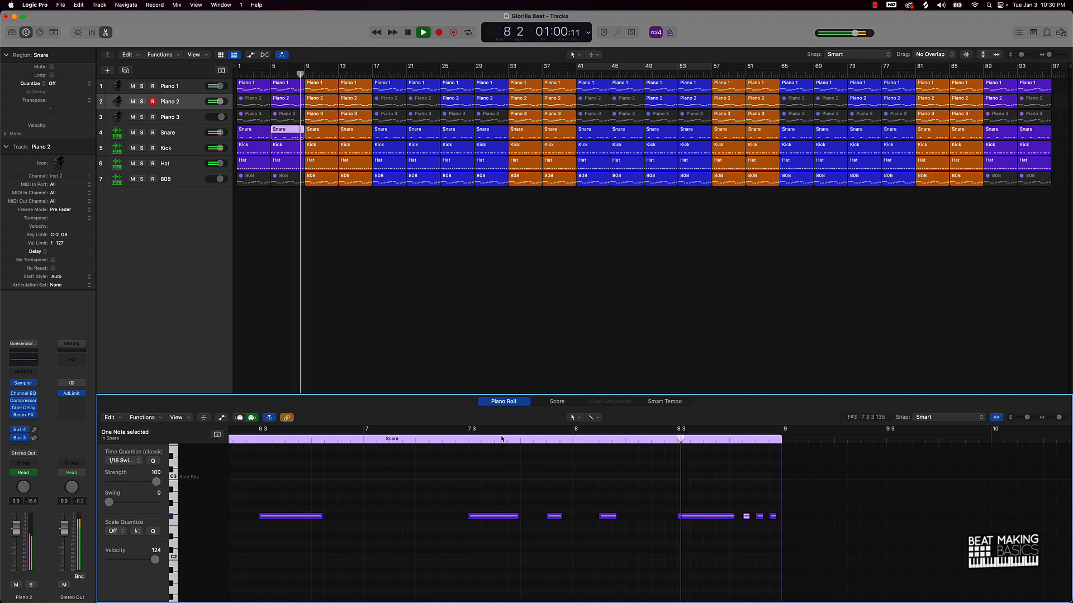
{"action": "key", "text": "space"}
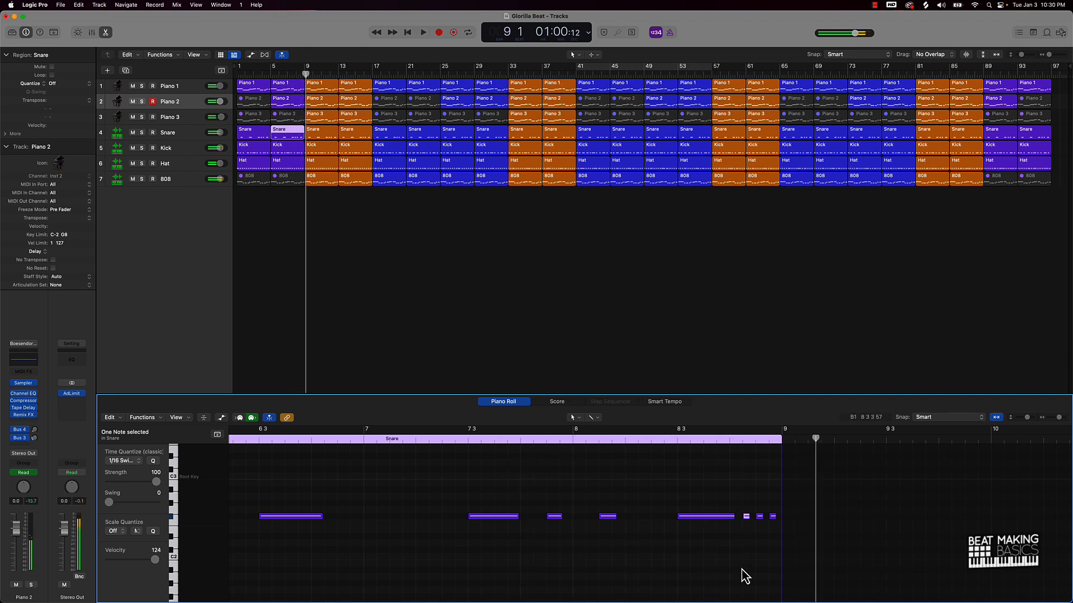
Refine the snare fill: shorten the 8 3 1 note, add a hit at 8 4 1, remove the 8 4 4 hit, and audition it.
{"action": "left_click_drag", "start_coordinate": [733, 516], "coordinate": [715, 516]}
{"action": "left_click", "coordinate": [745, 518]}
{"action": "double_click", "coordinate": [623, 445]}
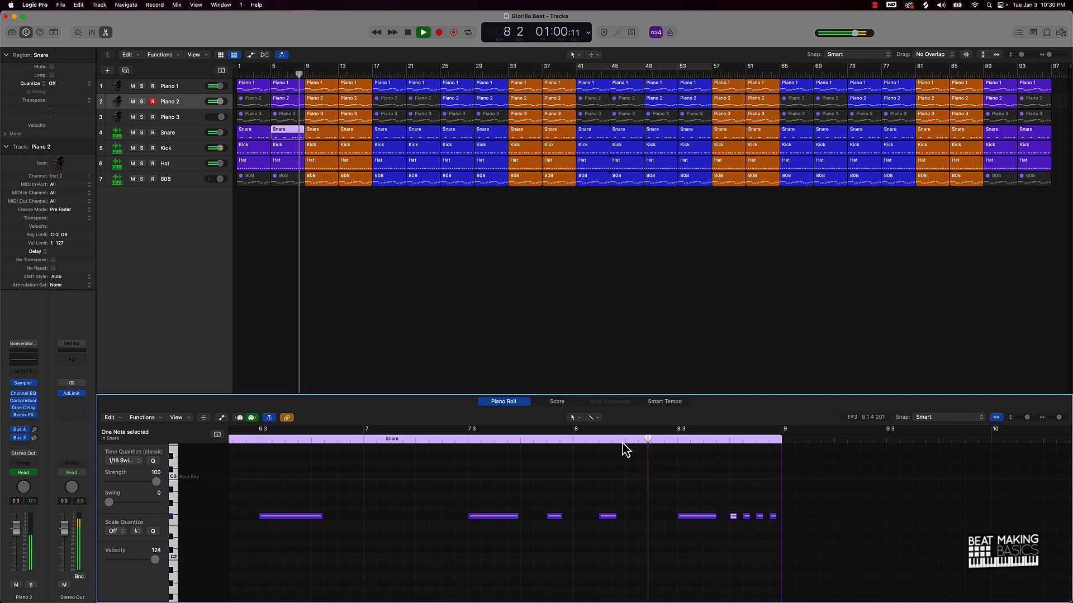
{"action": "key", "text": "space"}
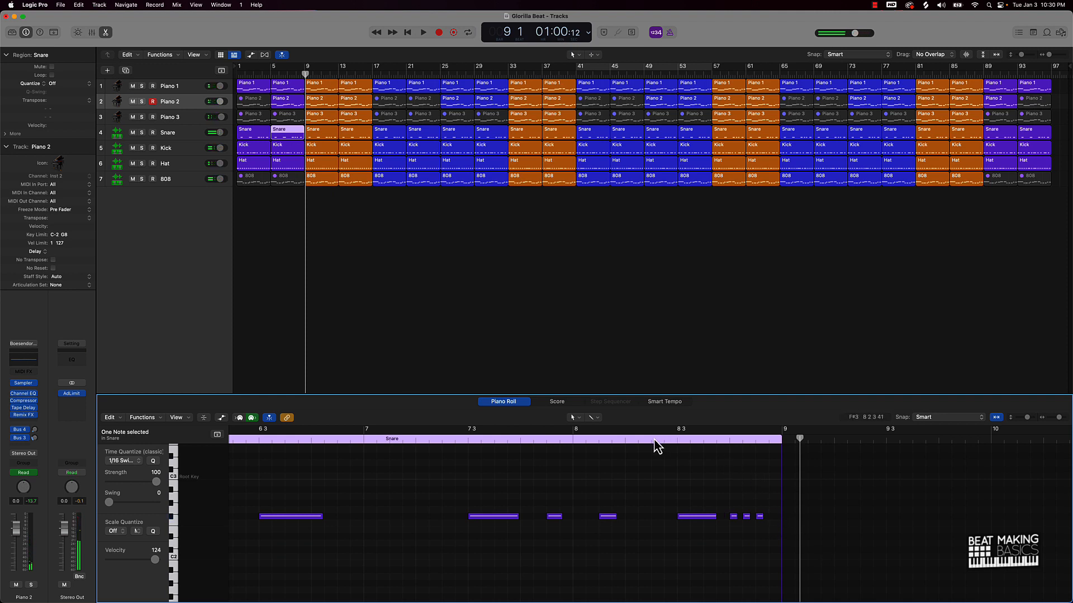
{"action": "key", "text": "space"}
{"action": "key", "text": "space"}
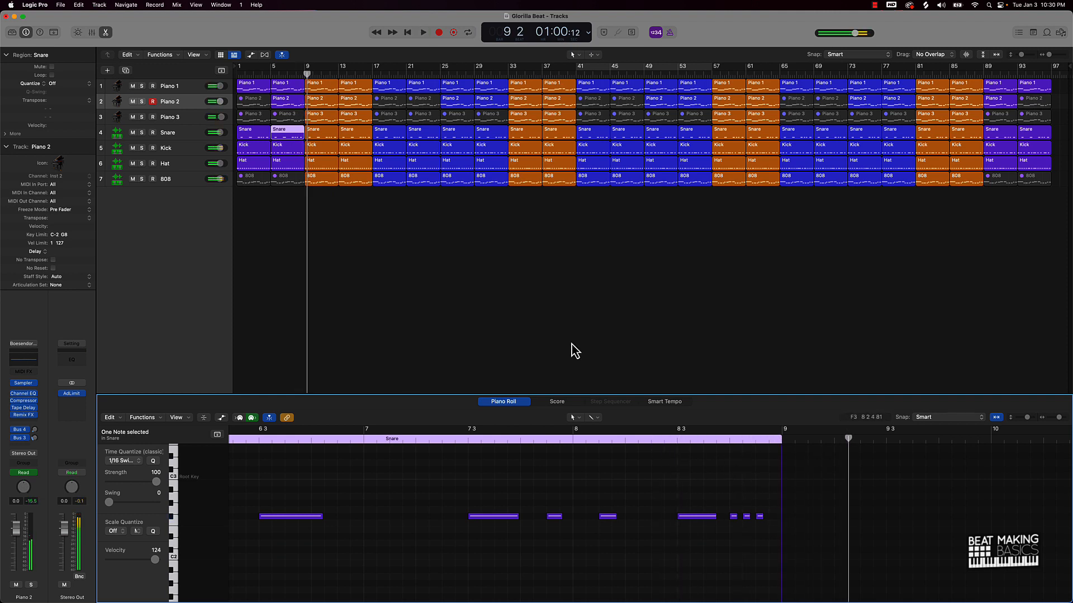
Copy the Snare fill region from bar 5 over the Snare regions at bars 13, 29, 37, 53, 61, 77 and 85.
{"action": "left_click", "coordinate": [354, 256]}
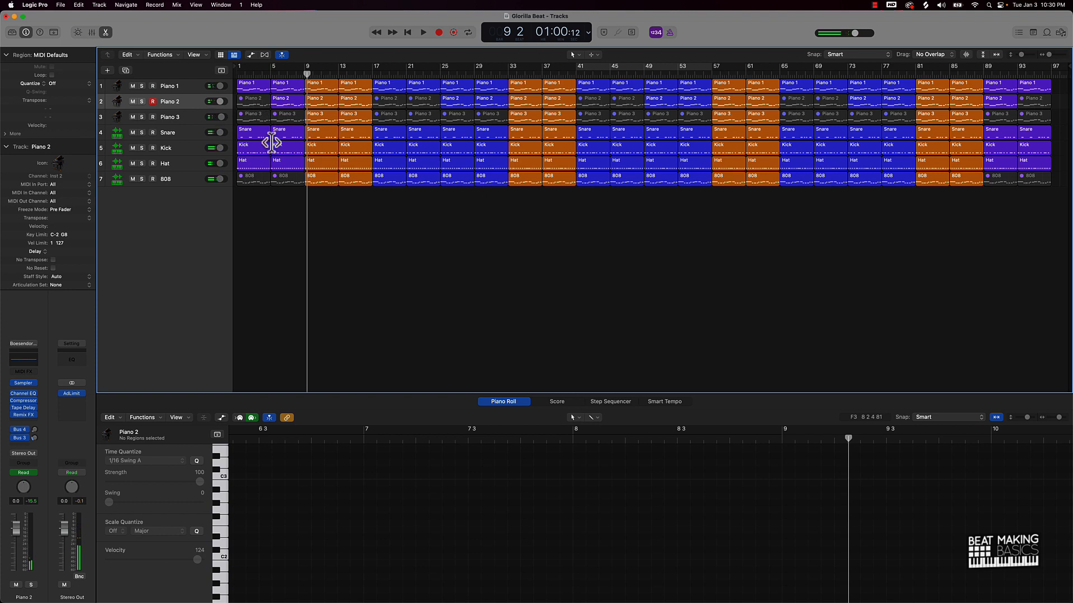
{"action": "left_click_drag", "start_coordinate": [283, 137], "coordinate": [948, 172]}
{"action": "left_click", "coordinate": [916, 236]}
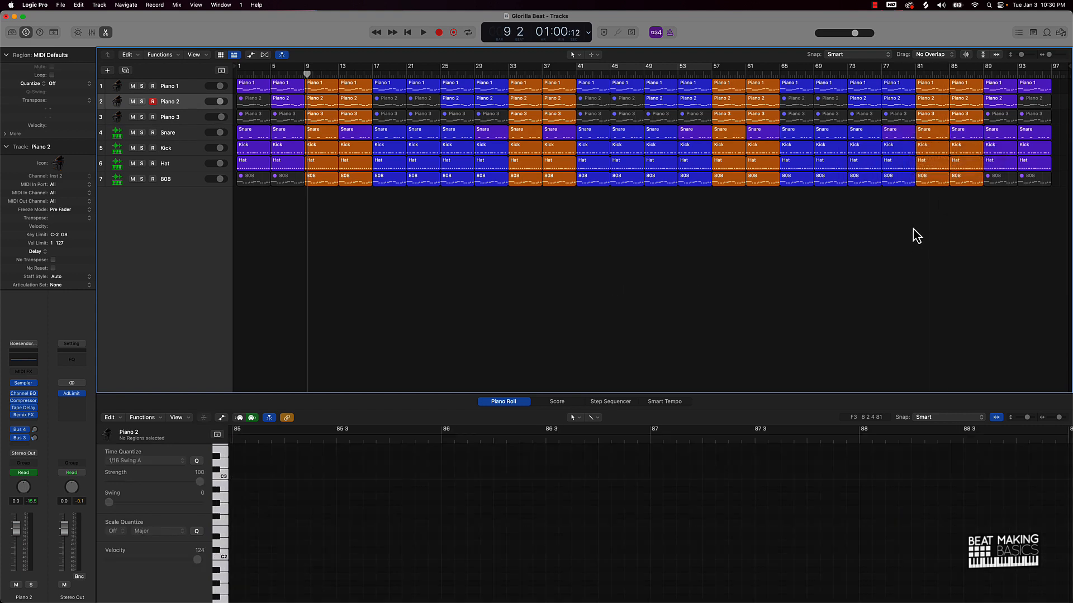
Color all regions in the hook sections starting at bars 9, 33, 57 and 81 orange, including the copied snare fills.
{"action": "left_click_drag", "start_coordinate": [356, 211], "coordinate": [308, 79]}
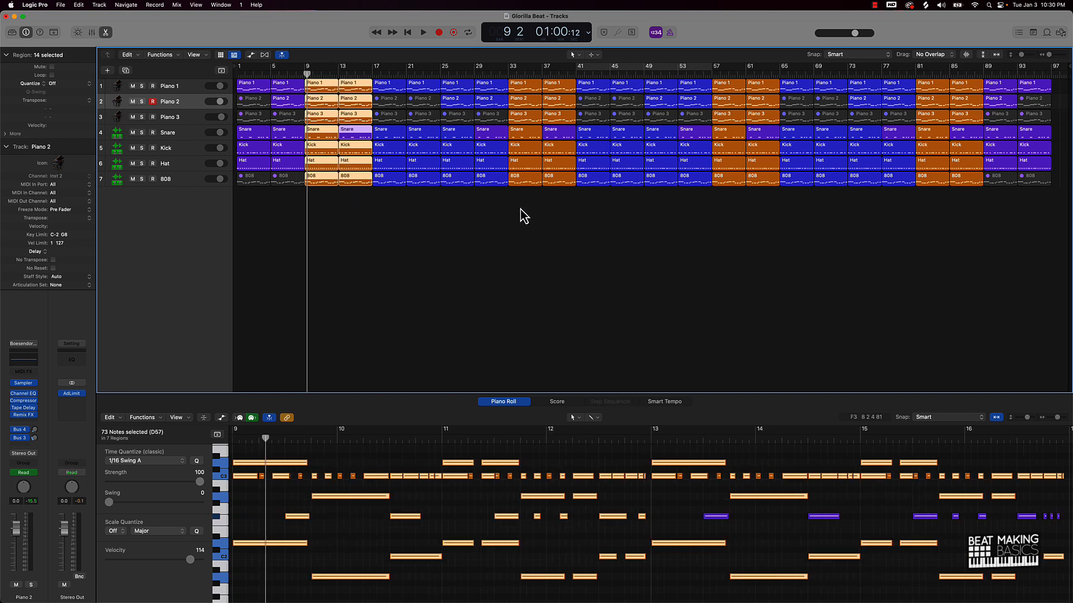
{"action": "left_click_drag", "start_coordinate": [525, 210], "coordinate": [570, 81]}
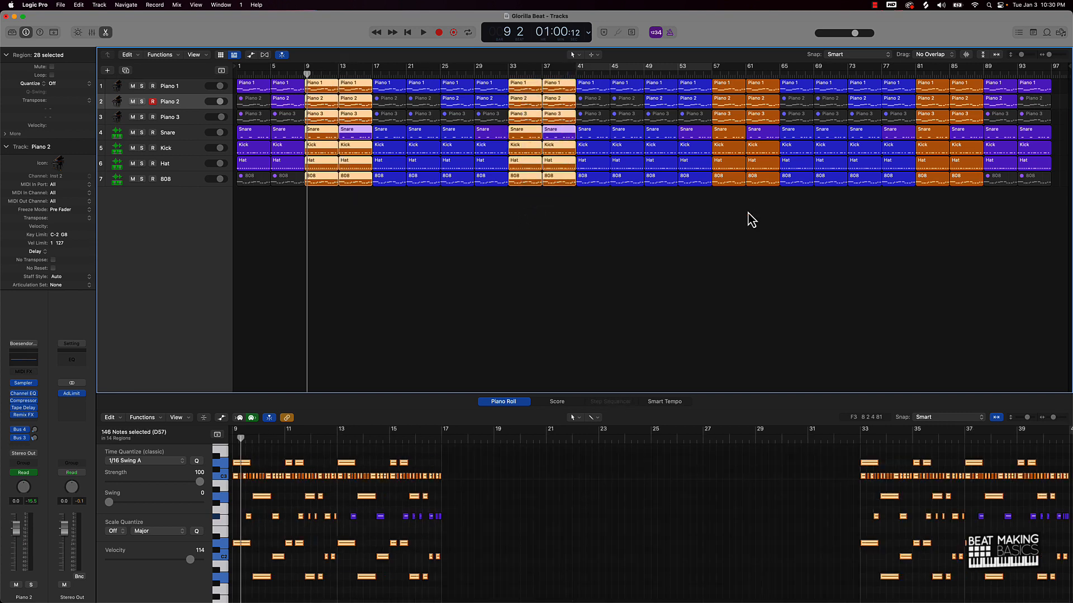
{"action": "left_click_drag", "start_coordinate": [732, 219], "coordinate": [774, 57]}
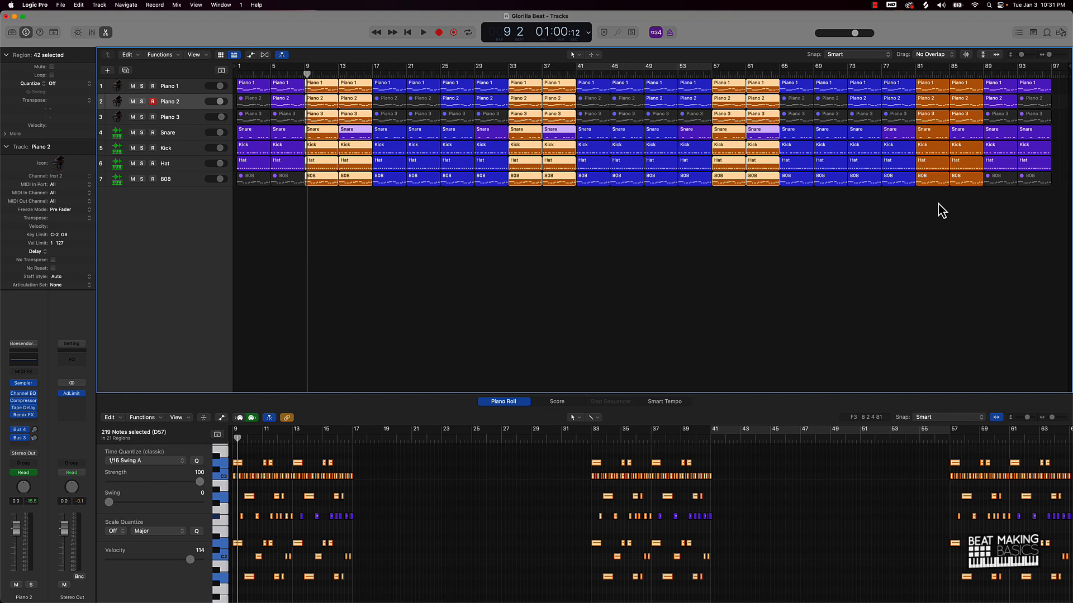
{"action": "left_click_drag", "start_coordinate": [942, 210], "coordinate": [975, 55]}
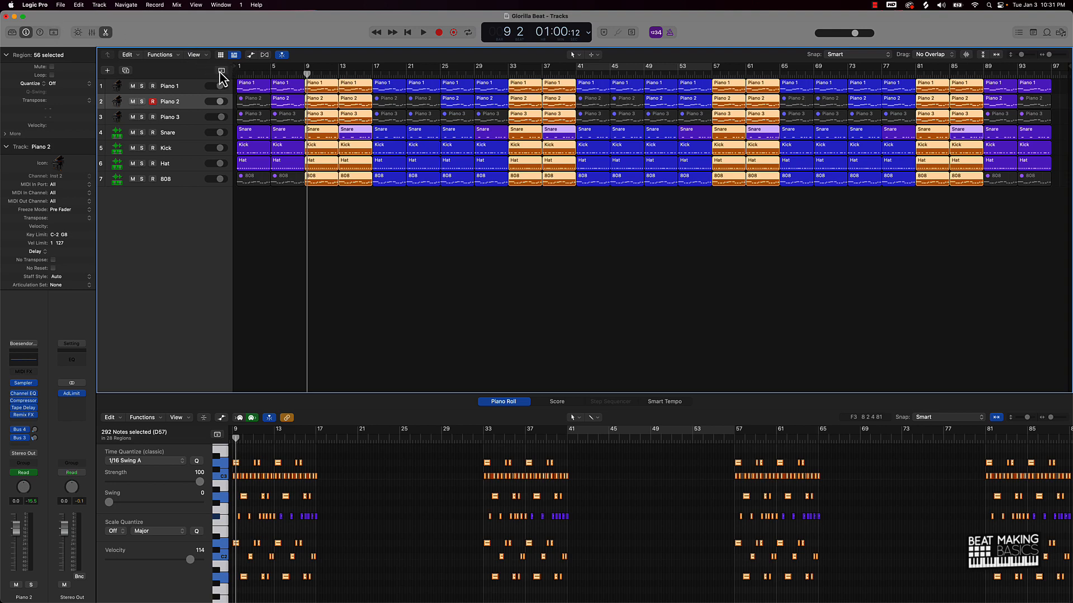
{"action": "left_click", "coordinate": [54, 32]}
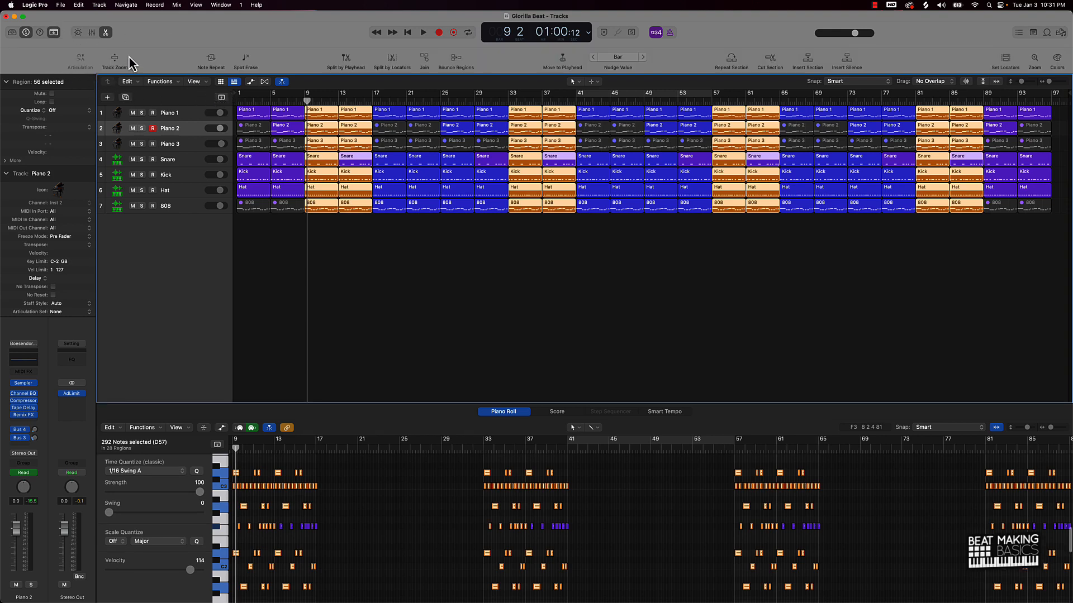
{"action": "left_click", "coordinate": [1056, 59]}
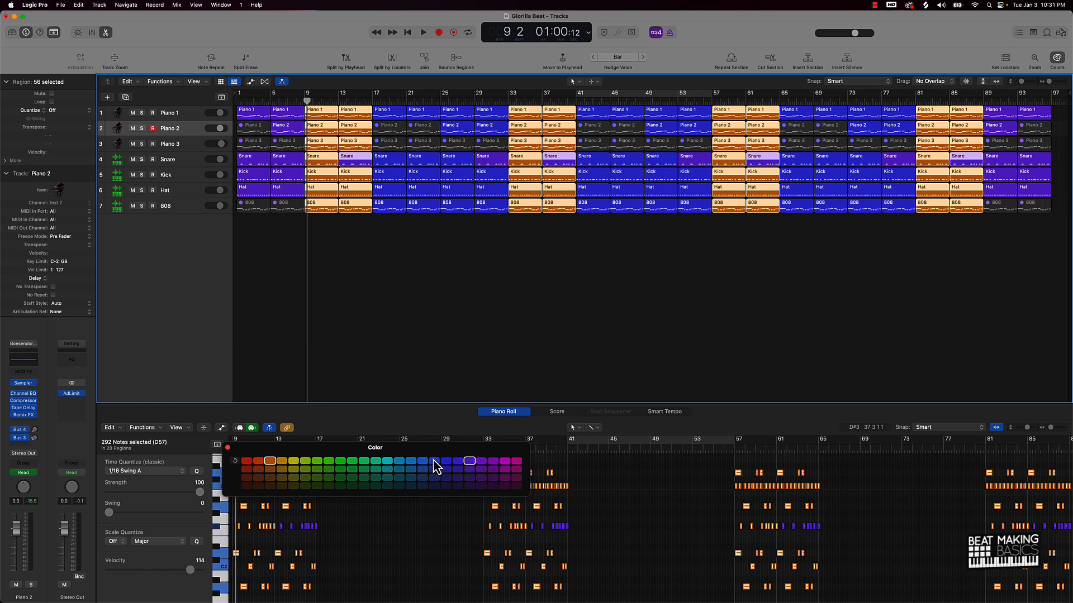
{"action": "left_click", "coordinate": [269, 462]}
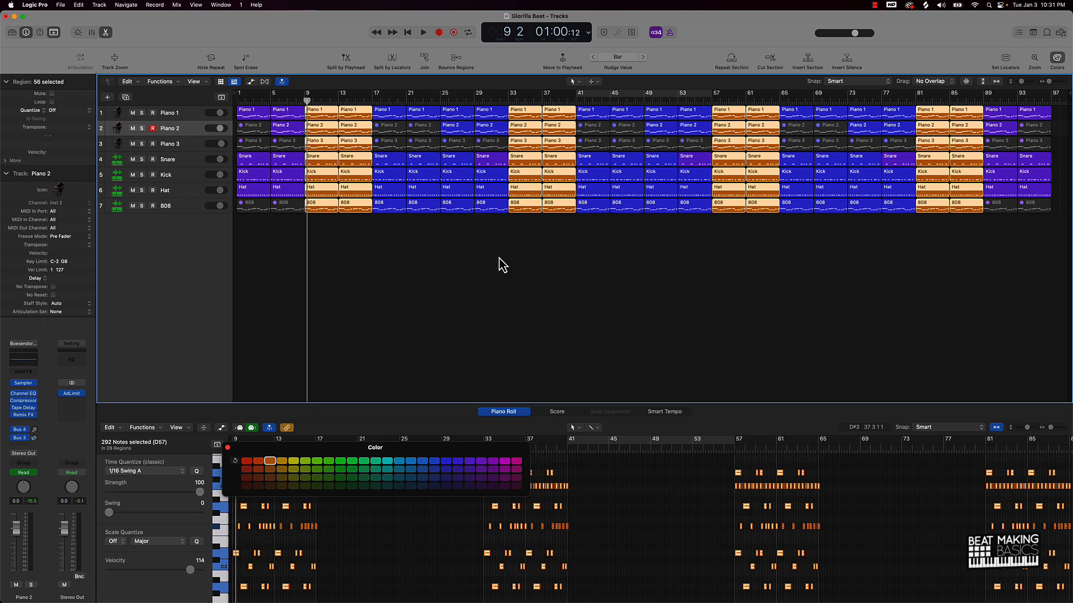
Color the Snare regions at bars 29, 53 and 77 blue to match their verses, and close the color palette.
{"action": "left_click", "coordinate": [498, 161]}
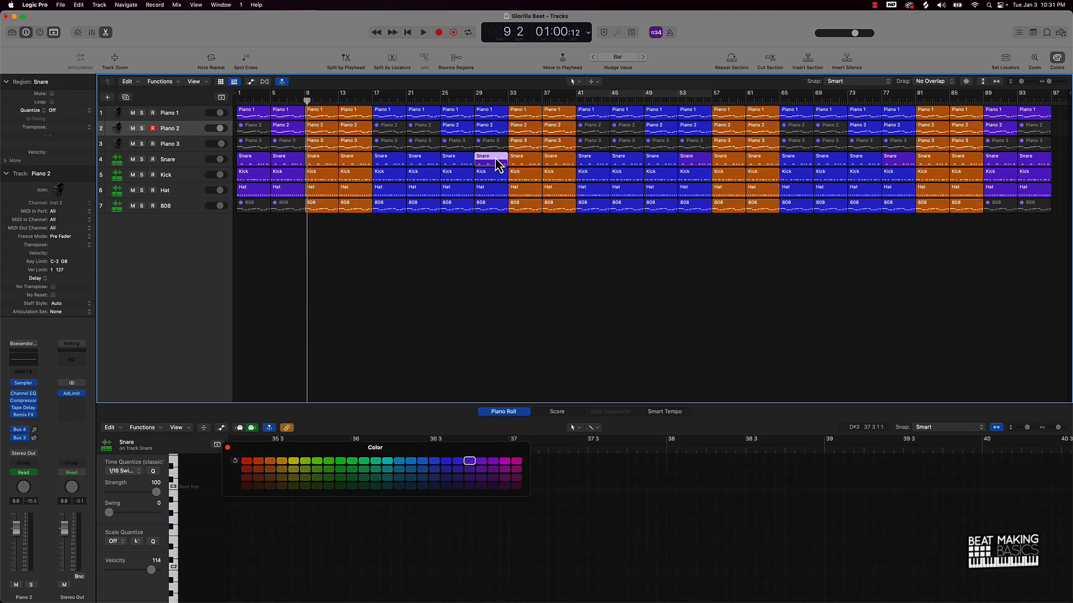
{"action": "left_click", "coordinate": [687, 167], "text": "shift"}
{"action": "left_click", "coordinate": [893, 166], "text": "shift"}
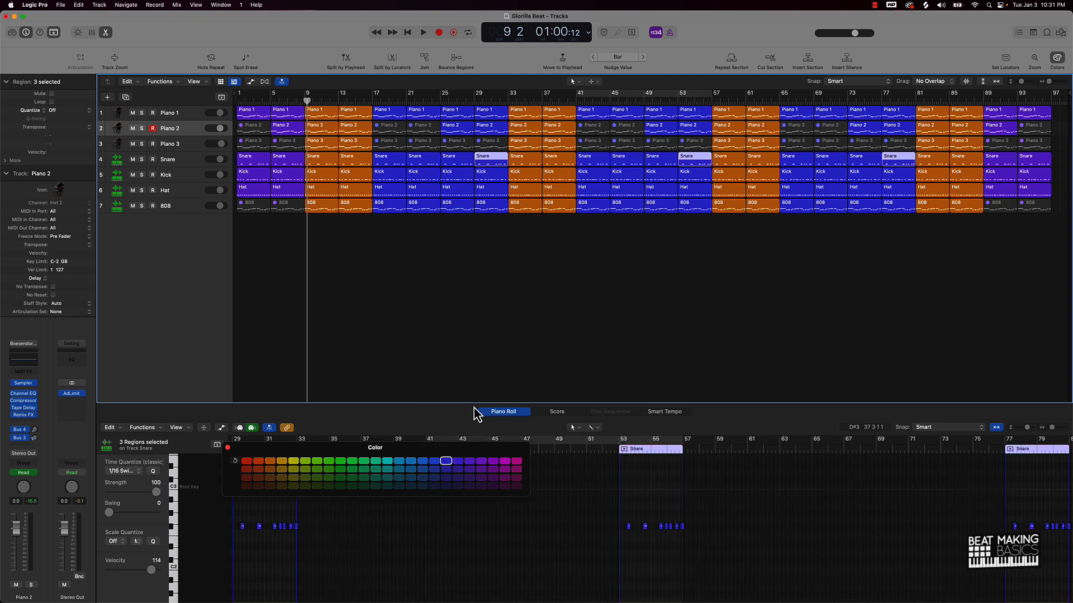
{"action": "left_click", "coordinate": [476, 363]}
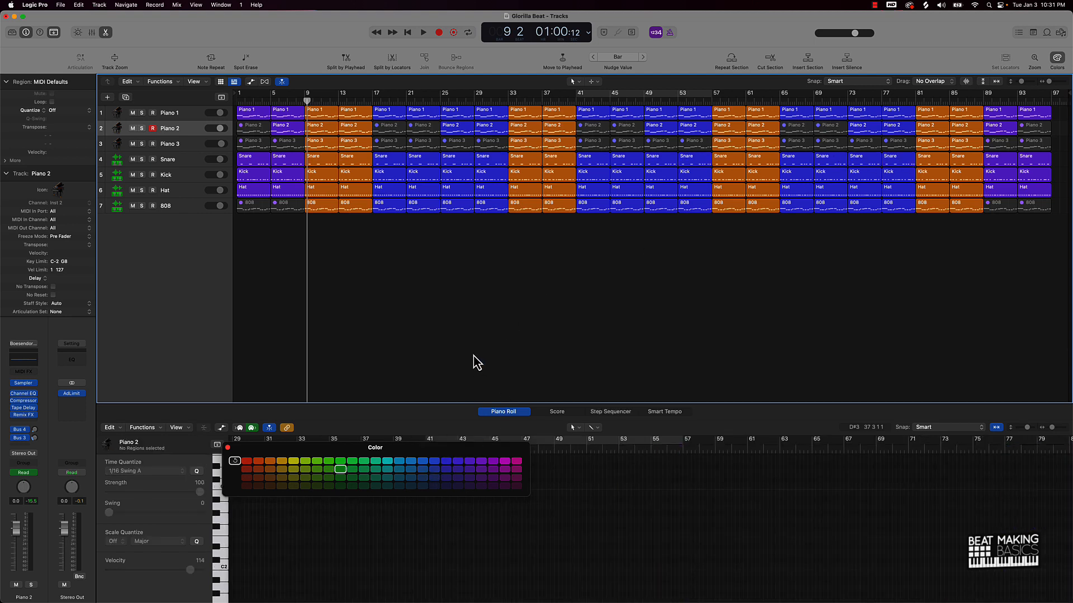
{"action": "left_click", "coordinate": [227, 448]}
Return the playhead to bar 1 and disarm recording on the Piano 2 track.
{"action": "key", "text": "Return"}
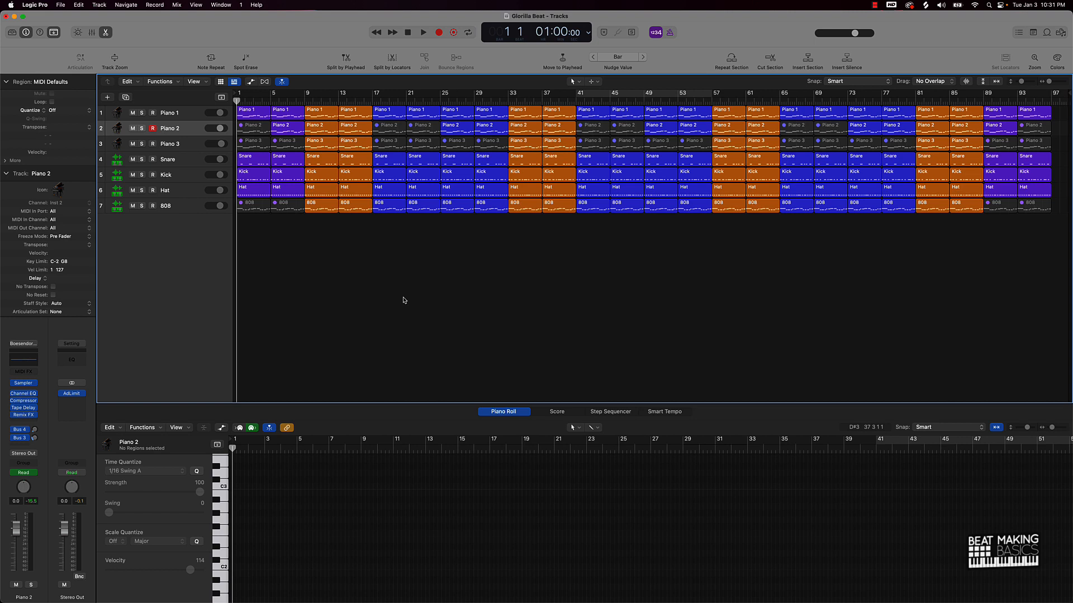
{"action": "left_click", "coordinate": [185, 116]}
{"action": "left_click", "coordinate": [174, 124]}
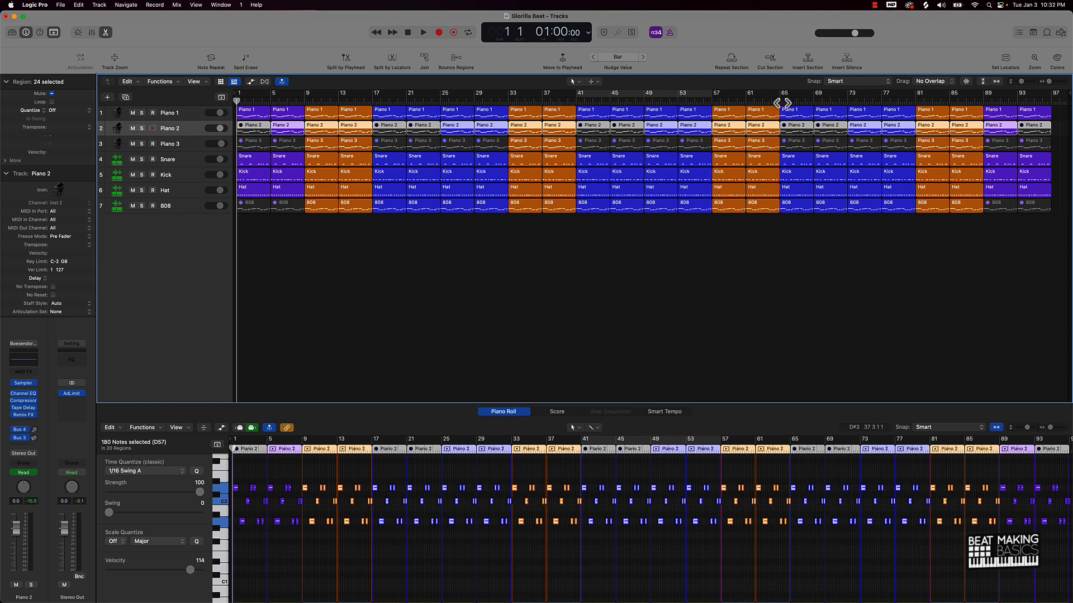
Deselect the Piano 2 regions and hide the Piano Roll editor and the toolbar.
{"action": "left_click", "coordinate": [644, 290]}
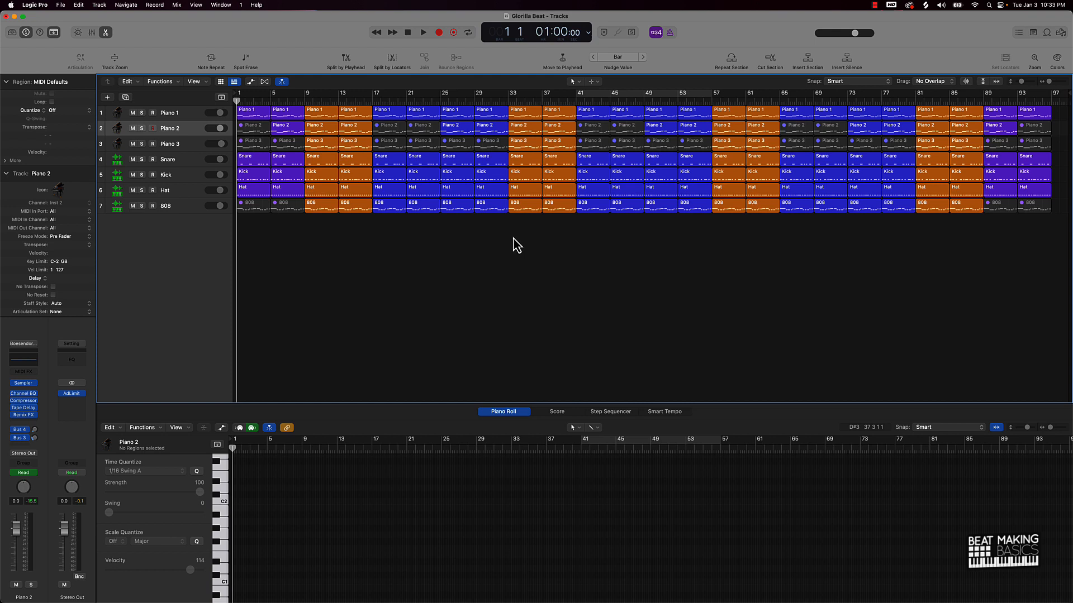
{"action": "left_click", "coordinate": [105, 32]}
{"action": "left_click", "coordinate": [54, 32]}
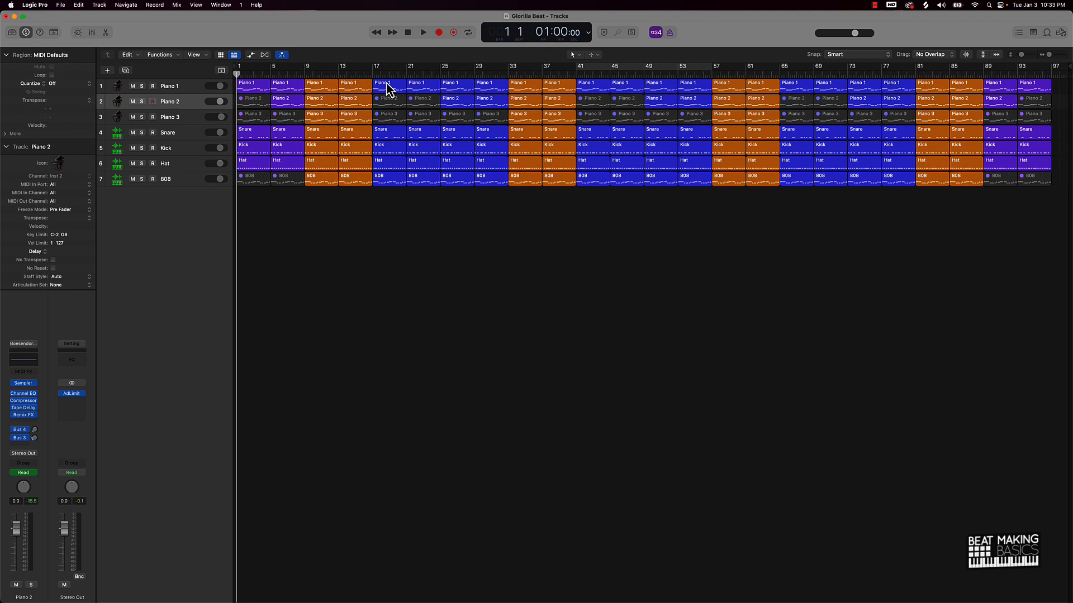
Play the arrangement from bar 33 and audition the verse at bar 49 with the Kick track temporarily muted.
{"action": "left_click", "coordinate": [510, 73]}
{"action": "key", "text": "space"}
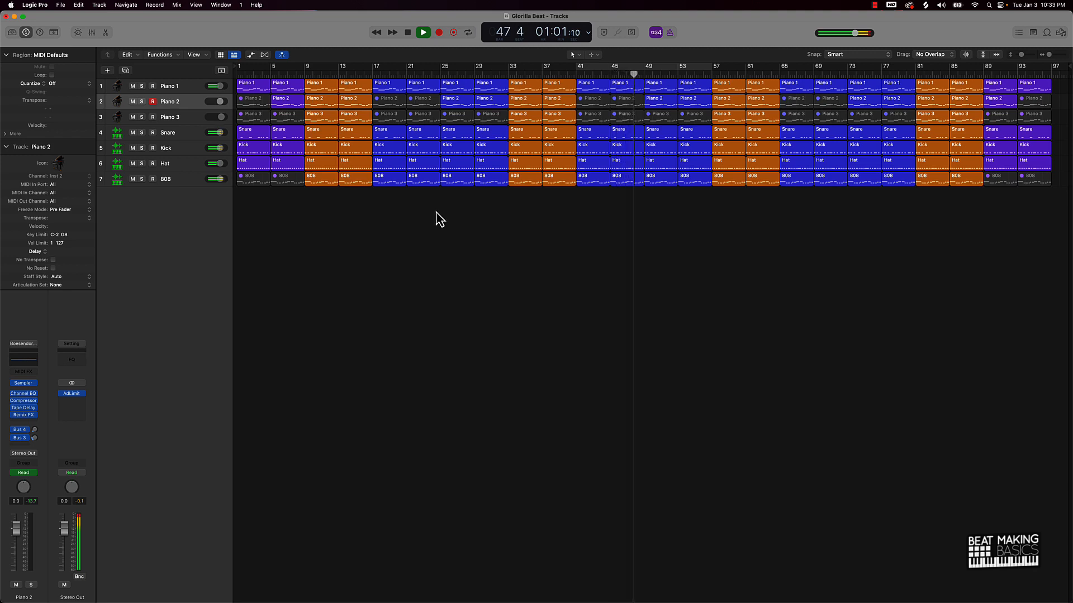
{"action": "left_click", "coordinate": [133, 149]}
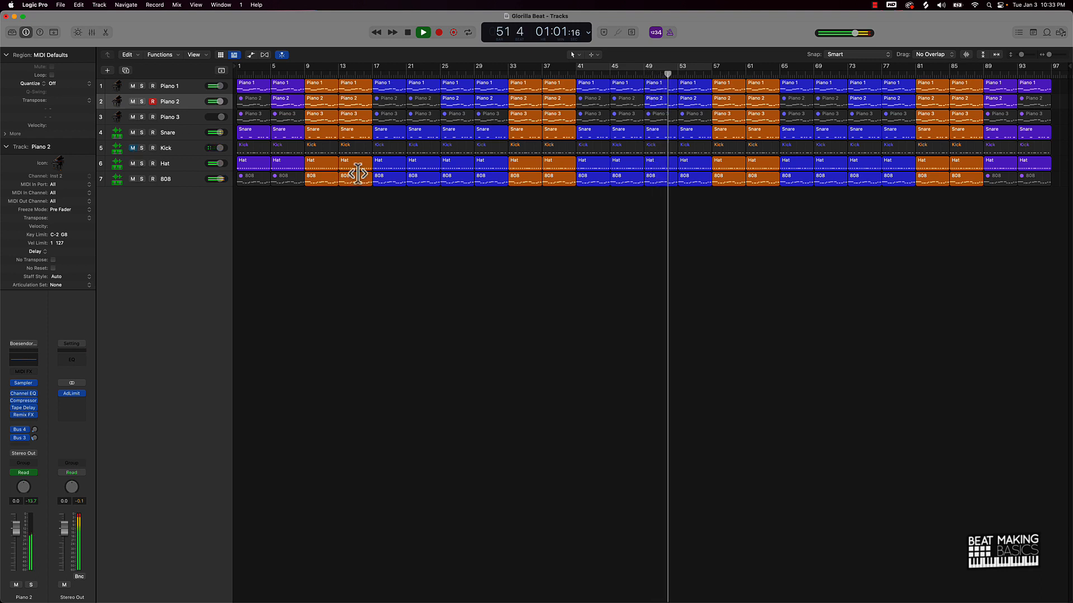
{"action": "left_click", "coordinate": [132, 149]}
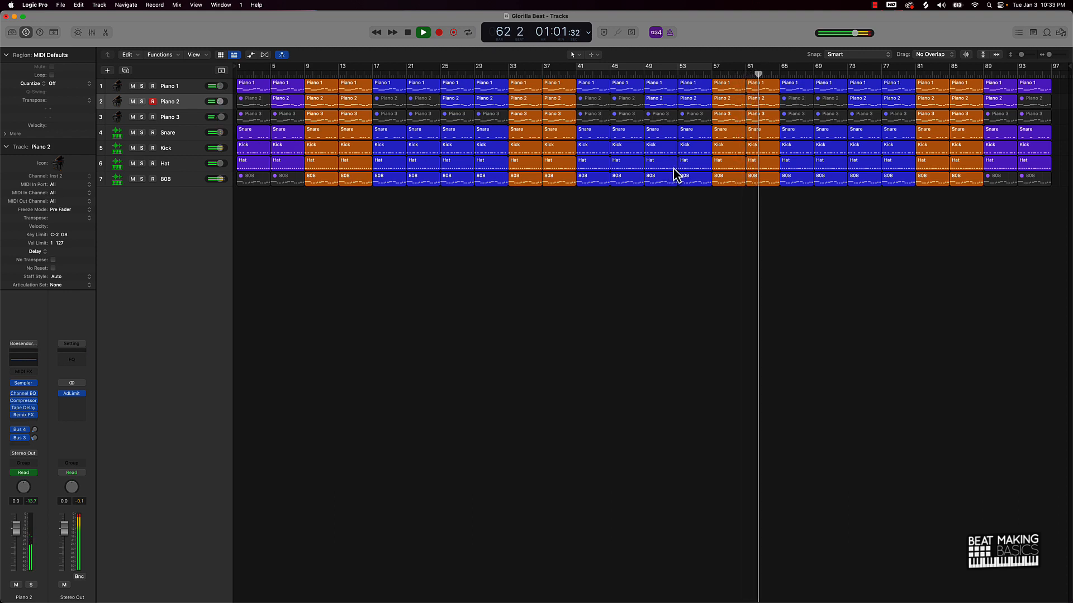
Try muting the 808 track and its regions at bars 65 and 69 during playback, and unmute them again.
{"action": "left_click", "coordinate": [133, 180]}
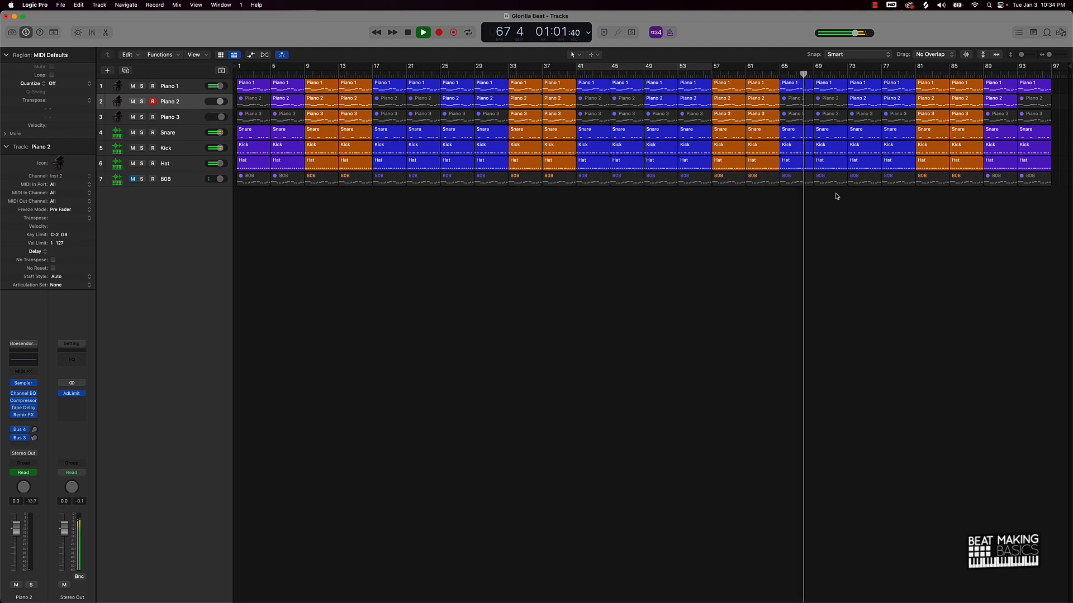
{"action": "left_click", "coordinate": [815, 183]}
{"action": "left_click", "coordinate": [806, 182], "text": "shift"}
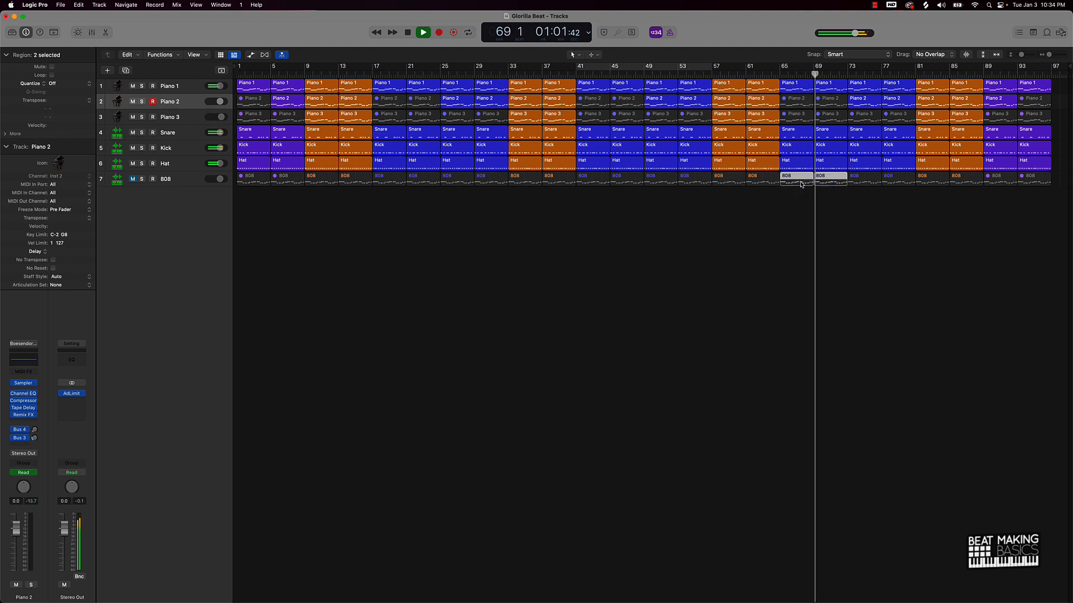
{"action": "key", "text": "ctrl+m"}
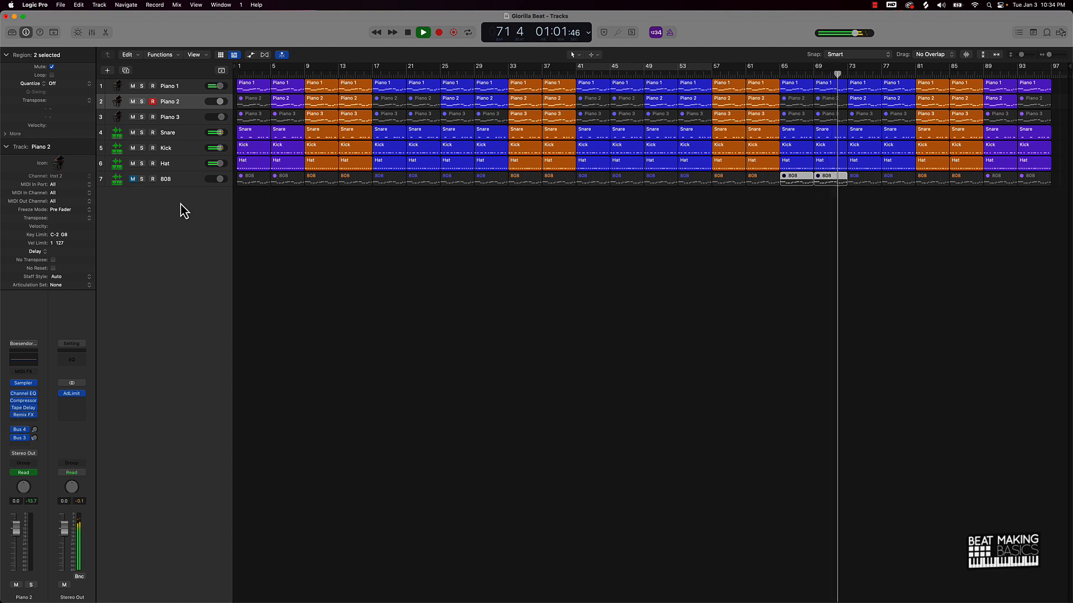
{"action": "key", "text": "ctrl+m"}
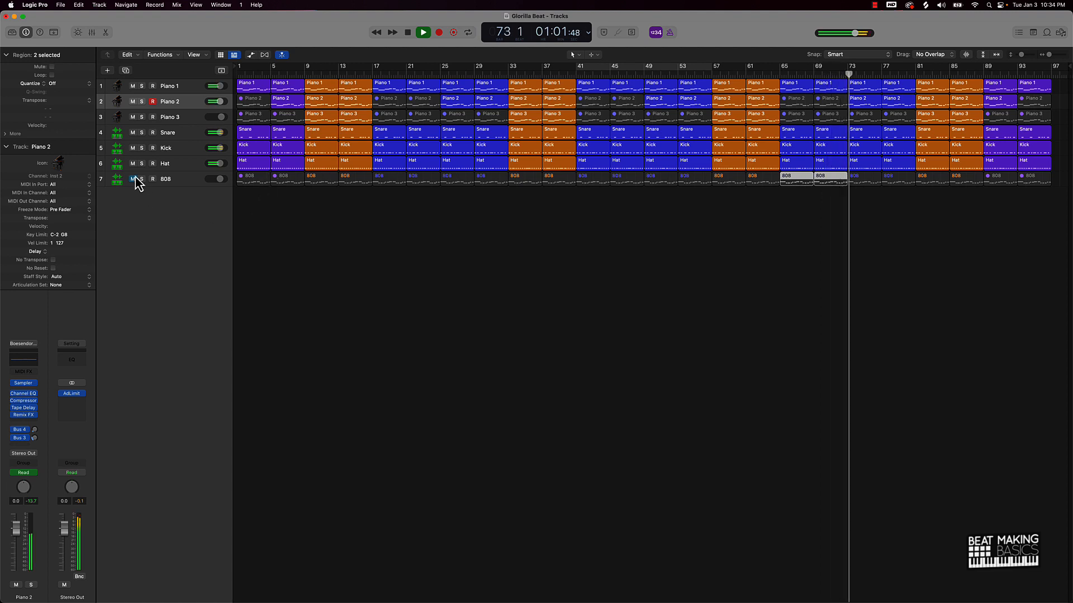
{"action": "left_click", "coordinate": [133, 180]}
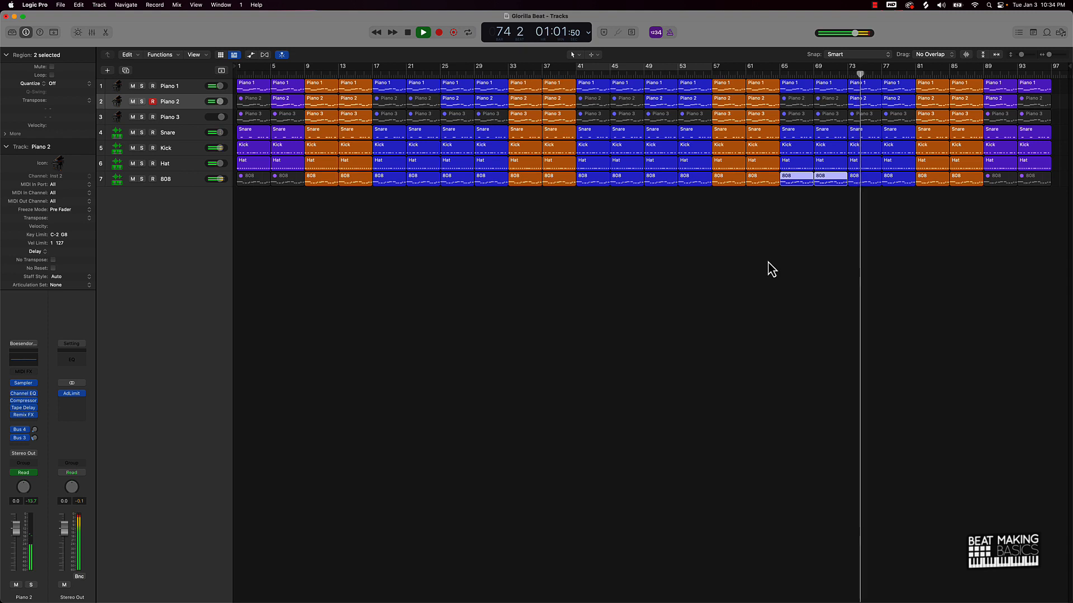